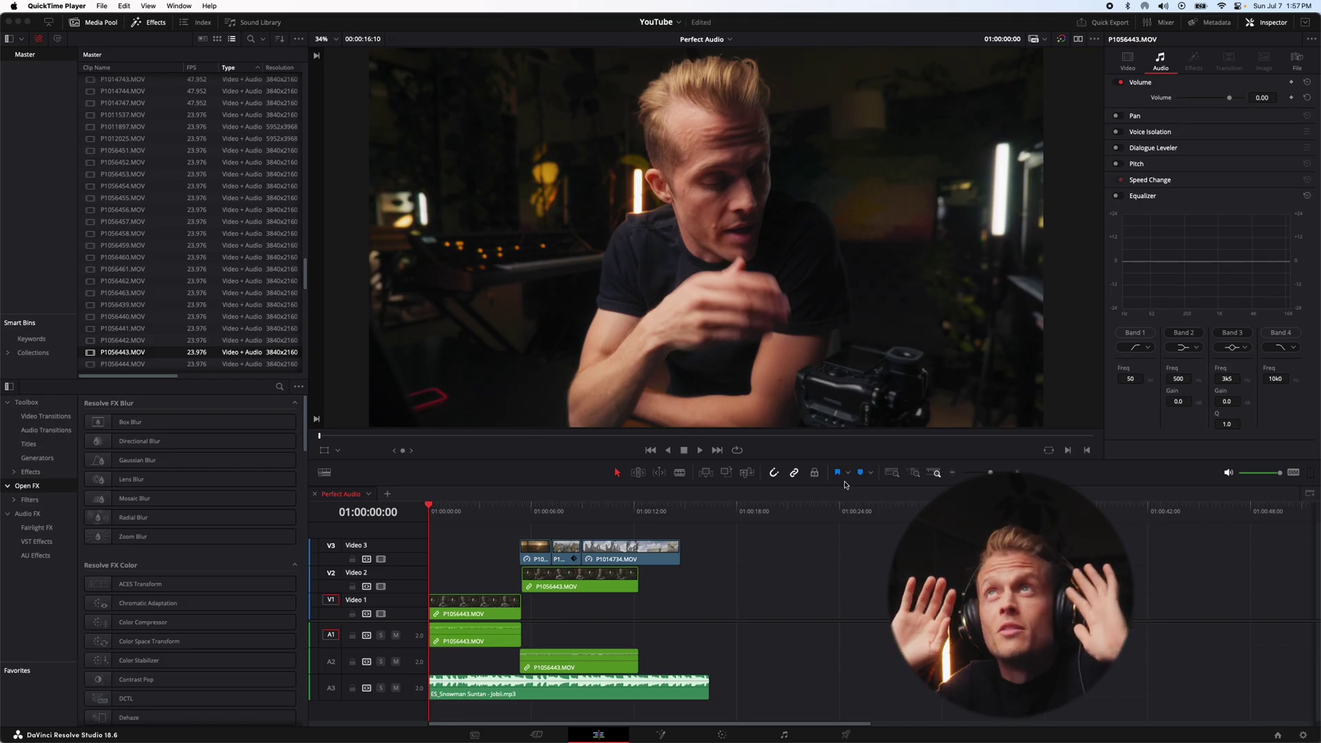
- Inspect the B-roll clips, the talking-head clips and the music clip in the Perfect Audio timeline
{"action": "left_click_drag", "start_coordinate": [505, 589], "coordinate": [556, 630]}
{"action": "left_click_drag", "start_coordinate": [510, 562], "coordinate": [680, 562]}
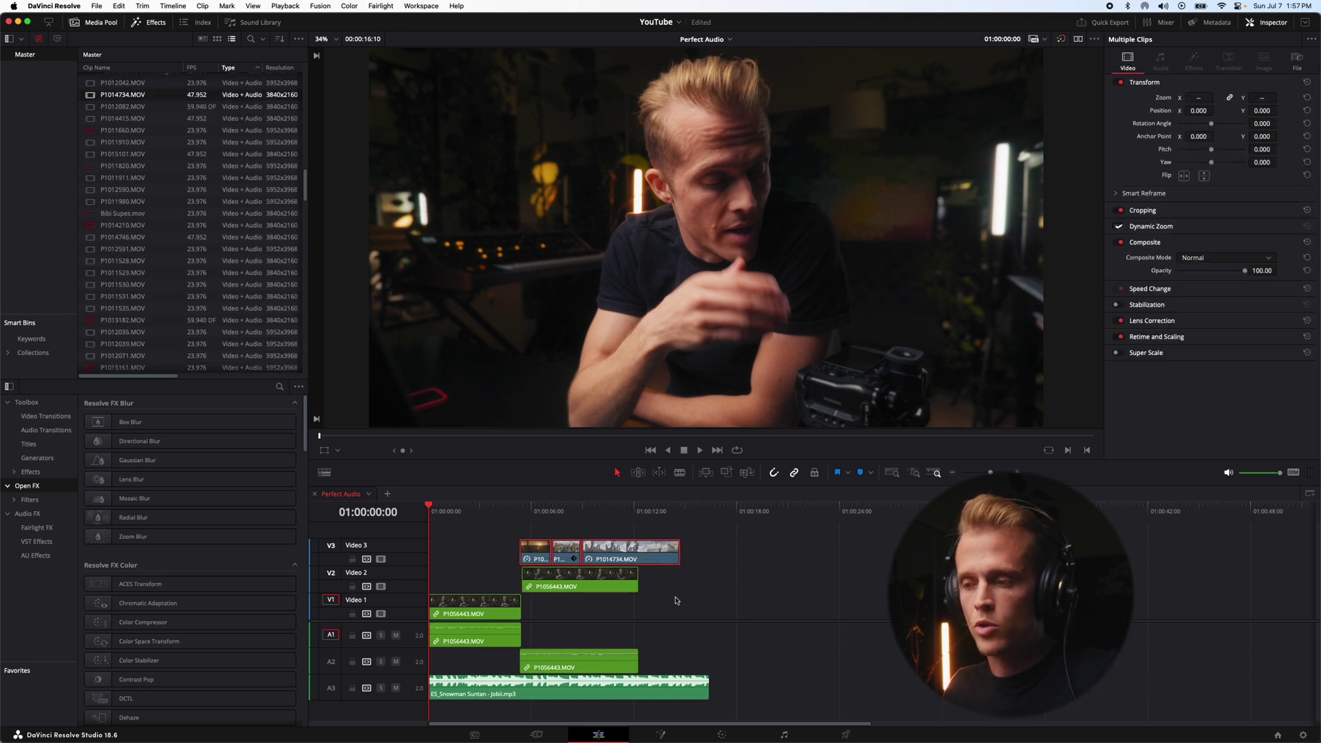
{"action": "left_click", "coordinate": [614, 694]}
{"action": "left_click_drag", "start_coordinate": [672, 675], "coordinate": [481, 582]}
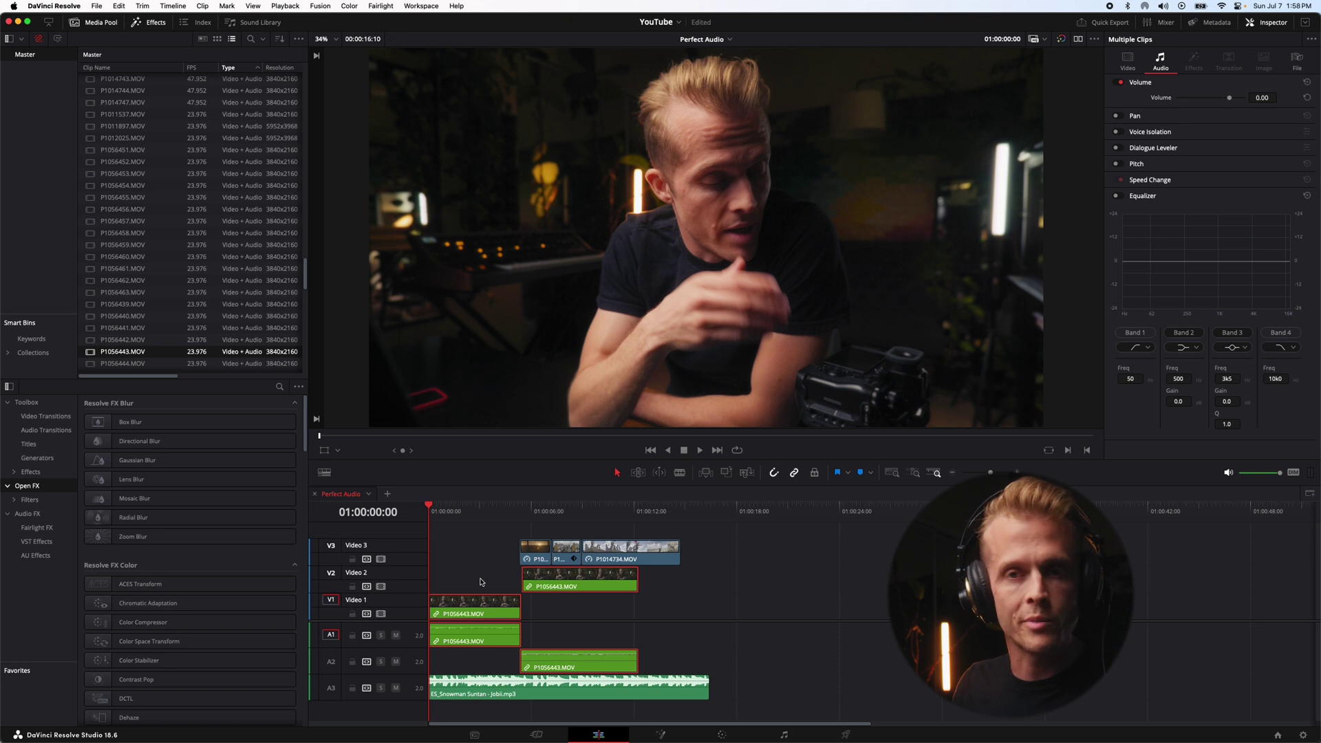
{"action": "left_click", "coordinate": [764, 659]}
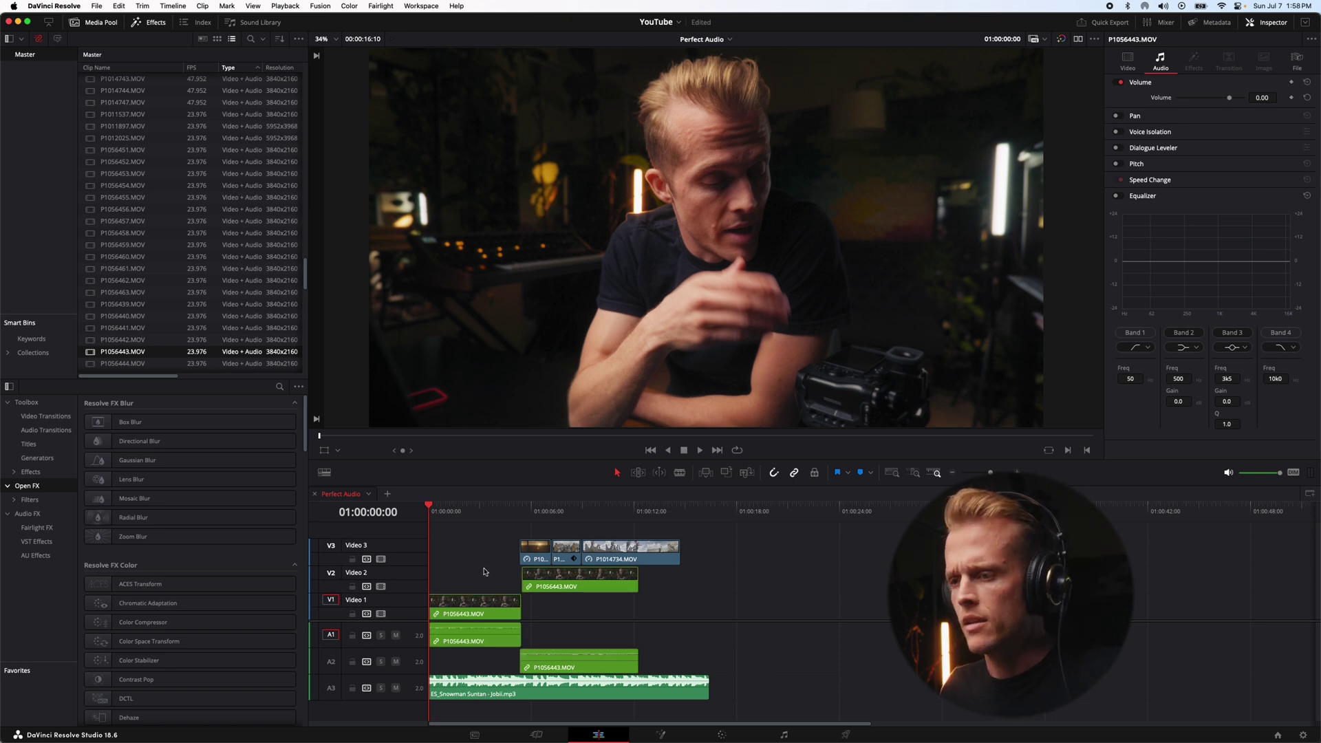
{"action": "left_click", "coordinate": [523, 700]}
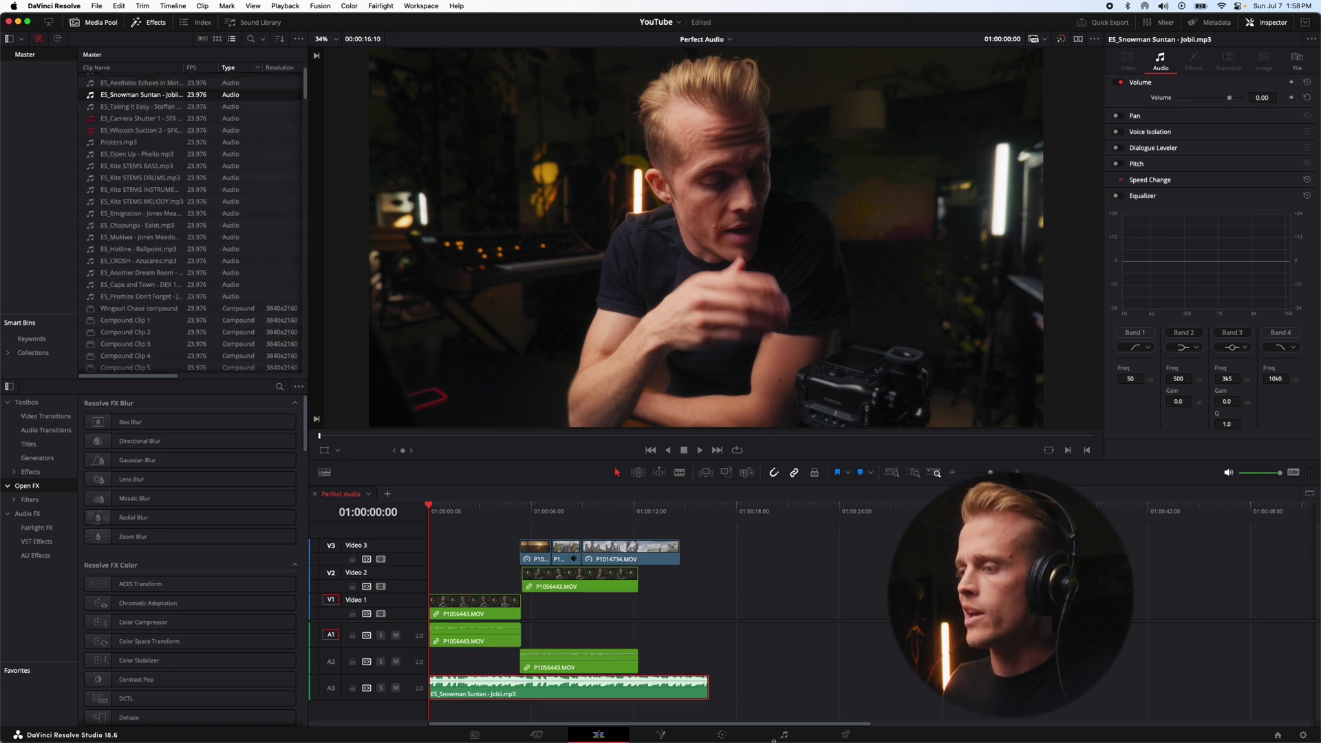
{"action": "left_click", "coordinate": [686, 615]}
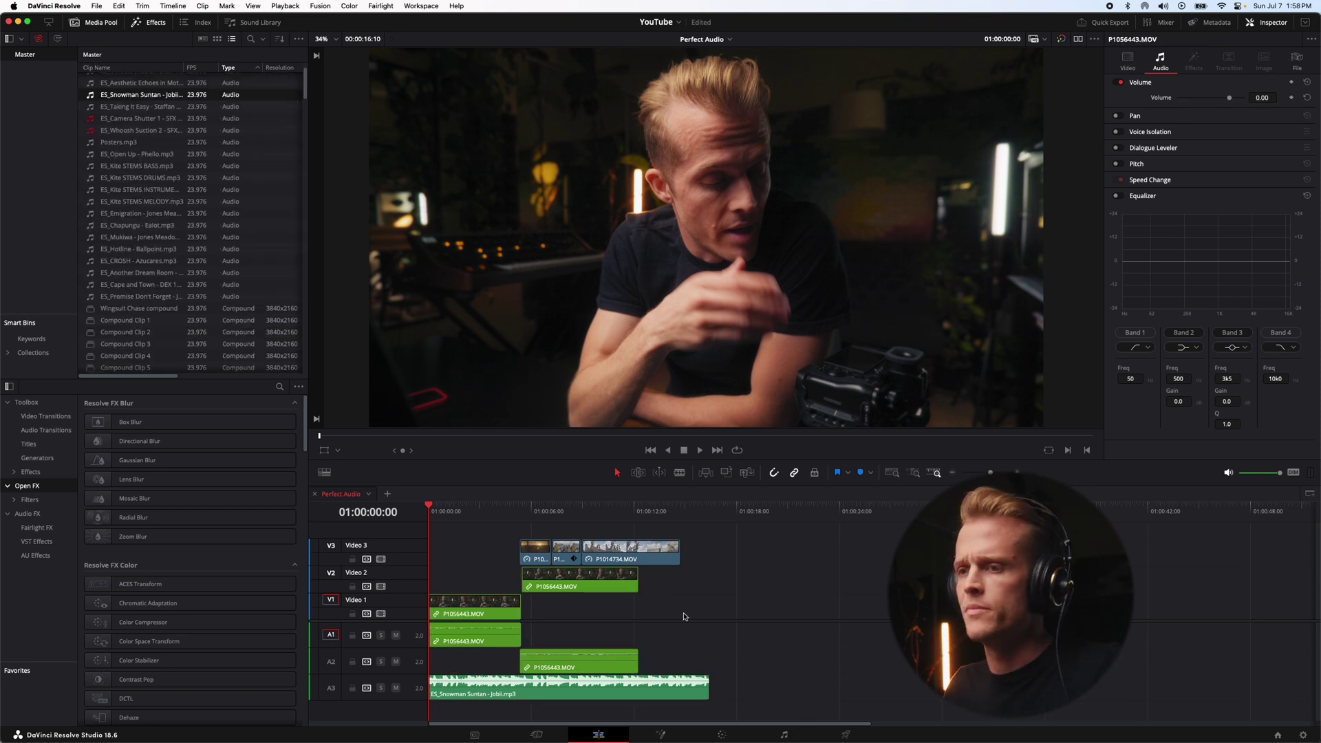
- Play the timeline on the Fairlight page and check the track and loudness meters
{"action": "left_click", "coordinate": [779, 734]}
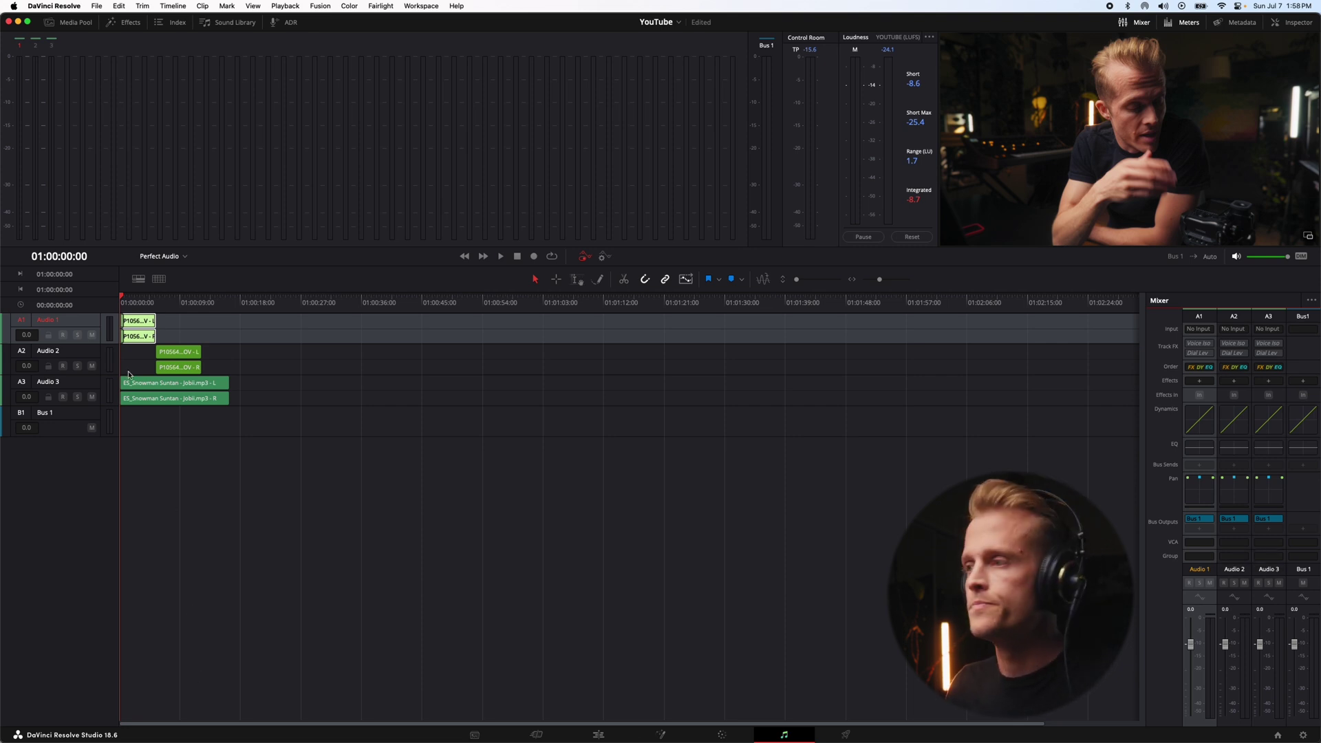
{"action": "key", "text": "space"}
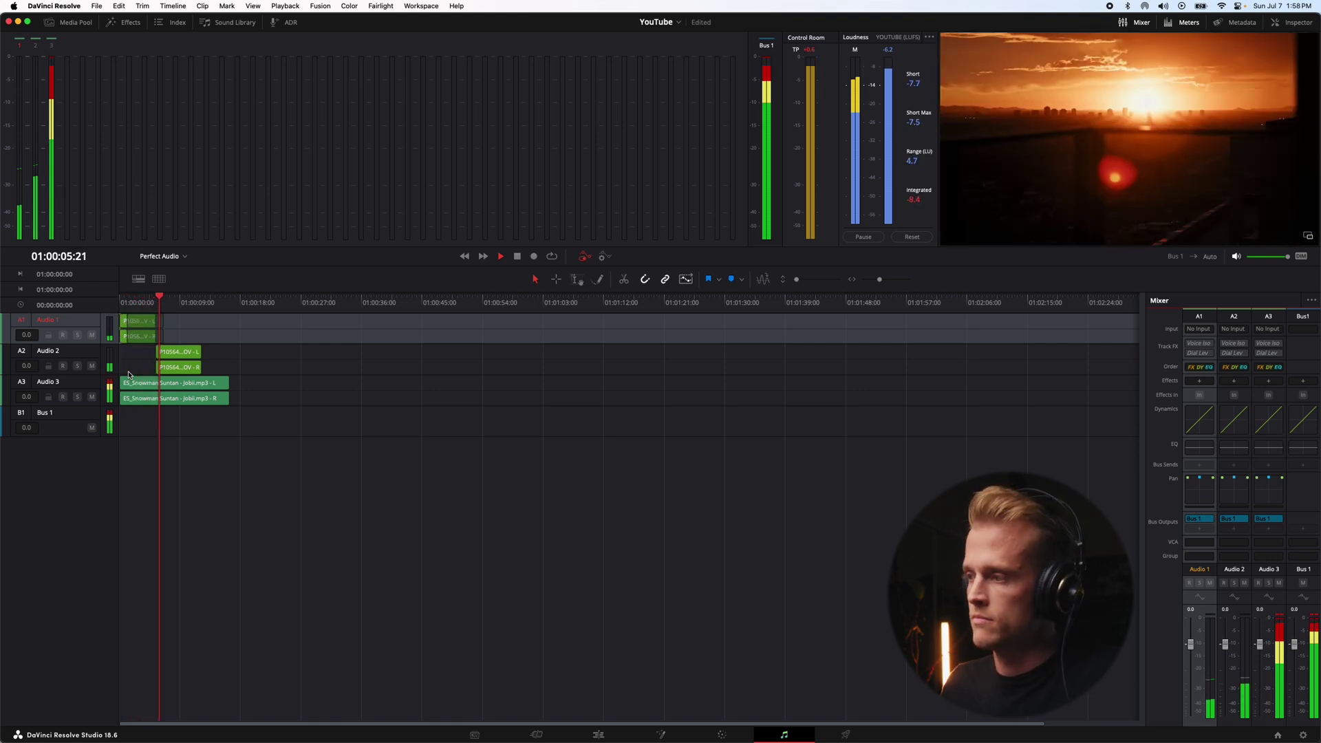
{"action": "key", "text": "space"}
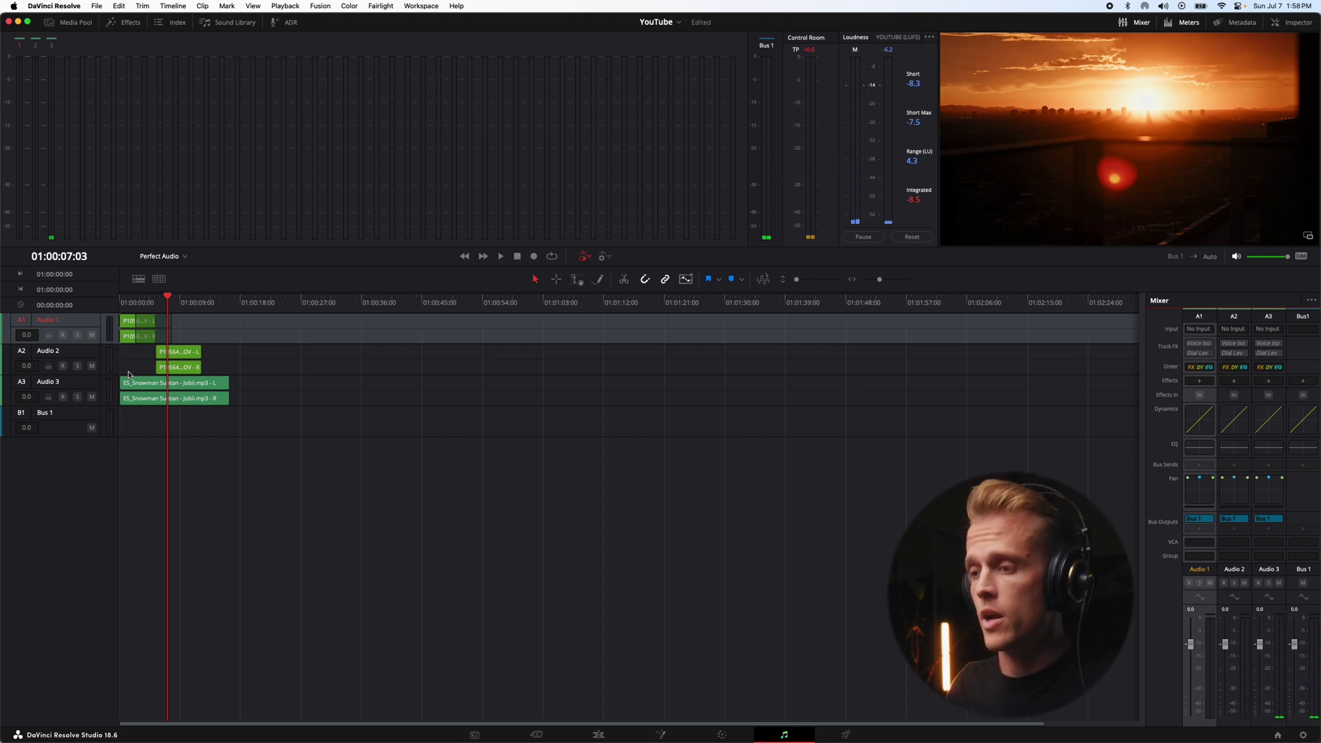
- Set the volume of the music clip on Audio 3 to -18 on the Edit page
{"action": "left_click", "coordinate": [598, 735]}
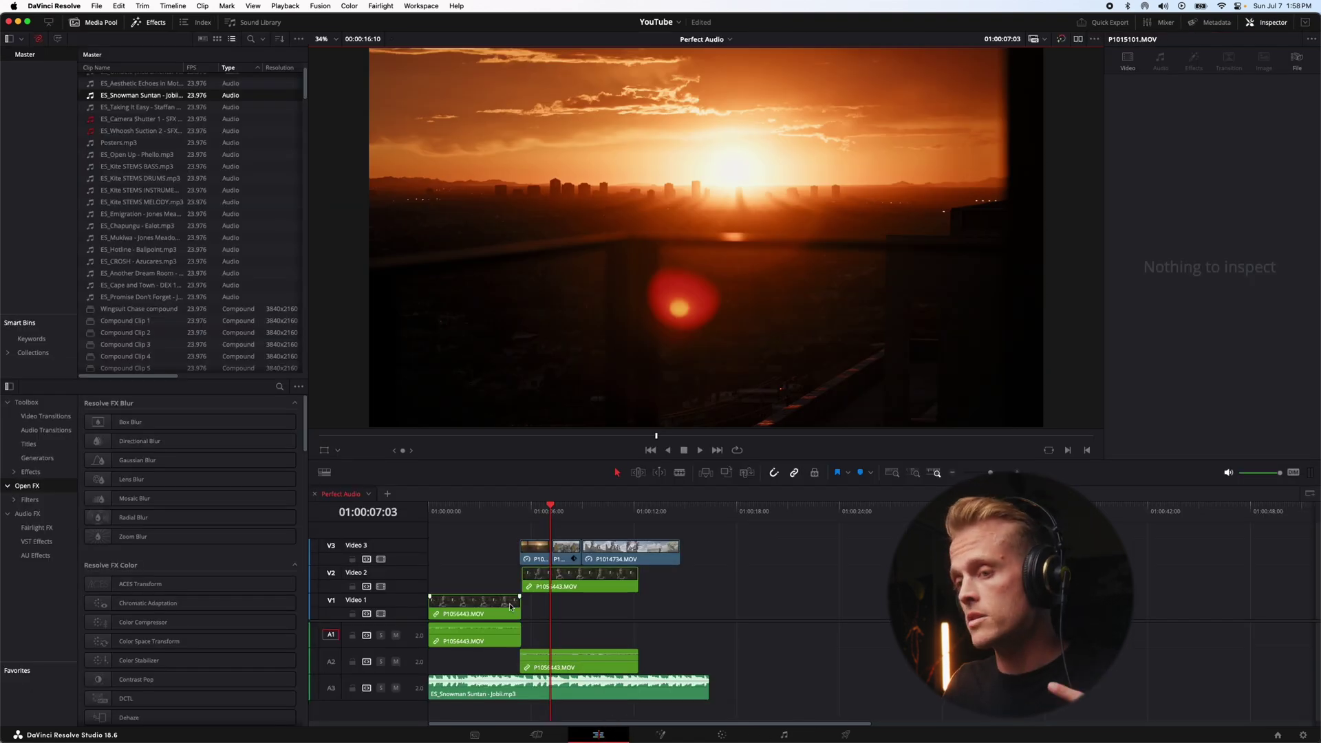
{"action": "left_click", "coordinate": [615, 689]}
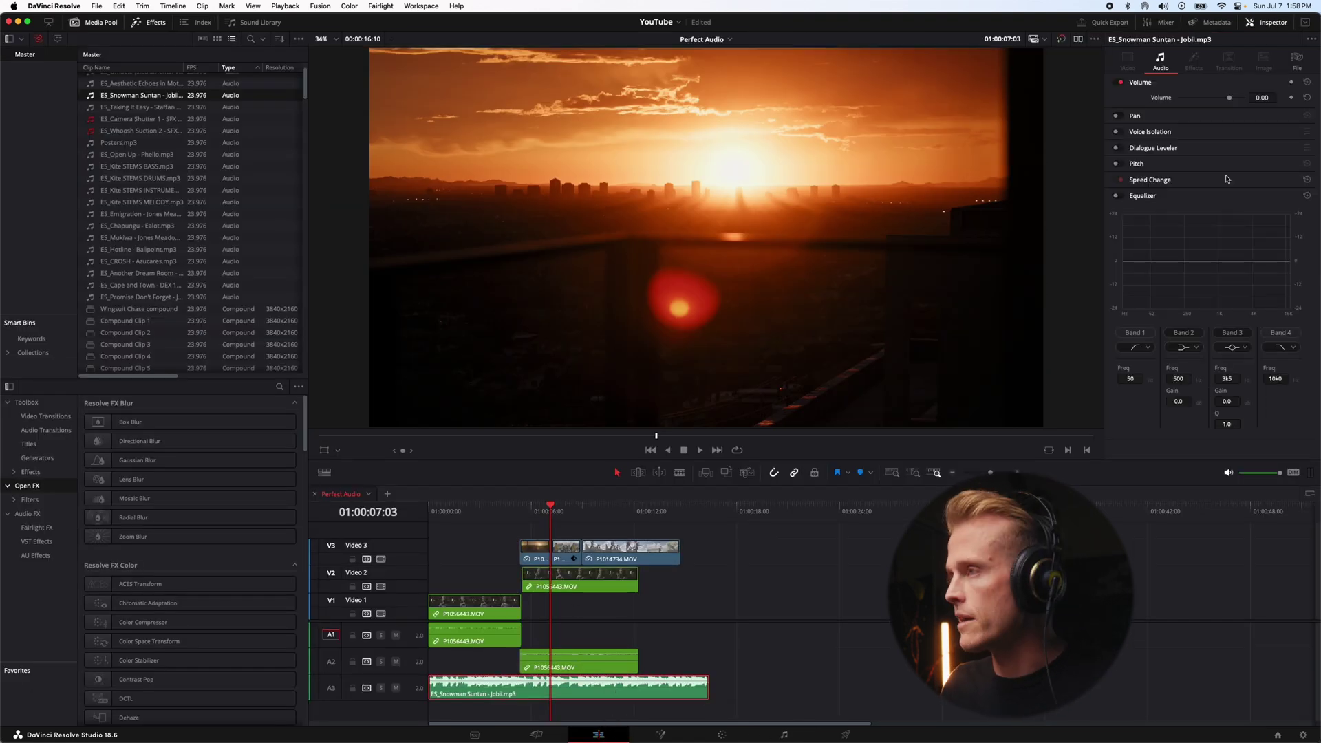
{"action": "key", "text": "BackSpace"}
{"action": "type", "text": "-18"}
{"action": "key", "text": "Return"}
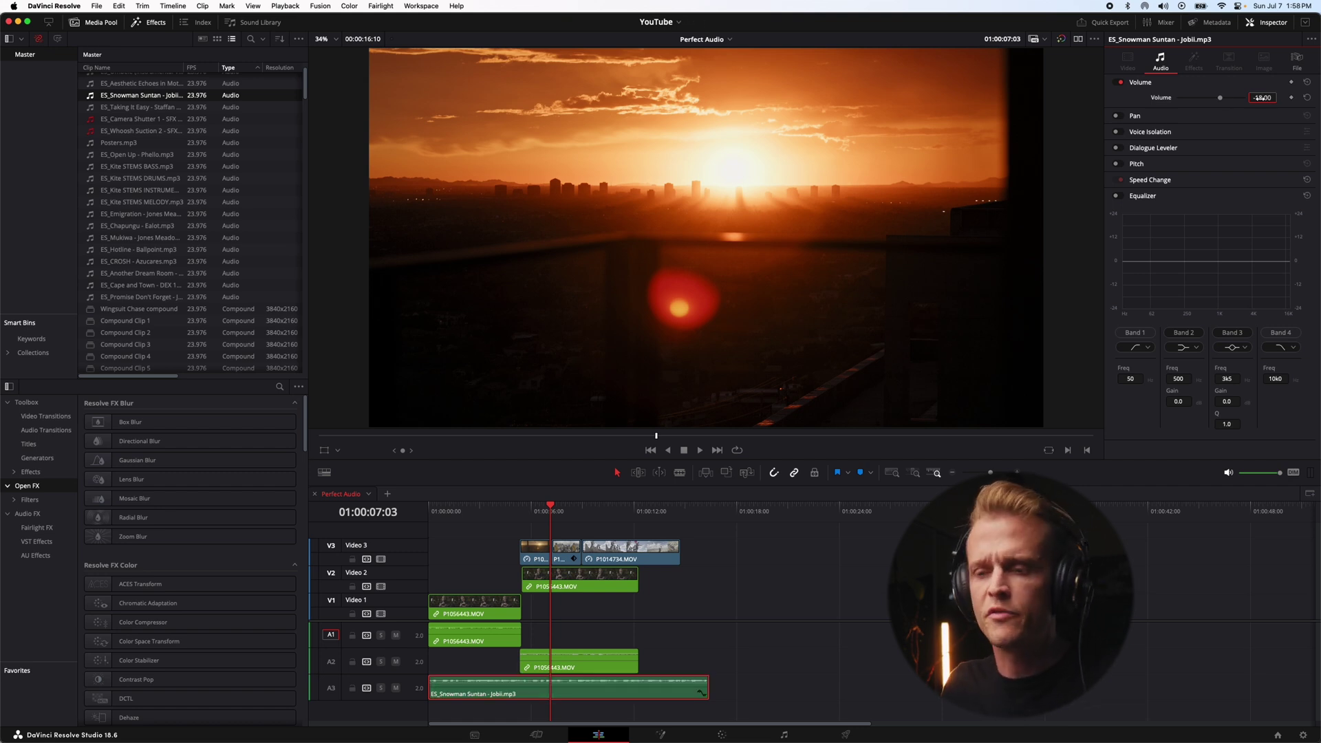
- Play the timeline from the start to hear the lowered music, checking the levels on the Fairlight page
{"action": "left_click", "coordinate": [429, 520]}
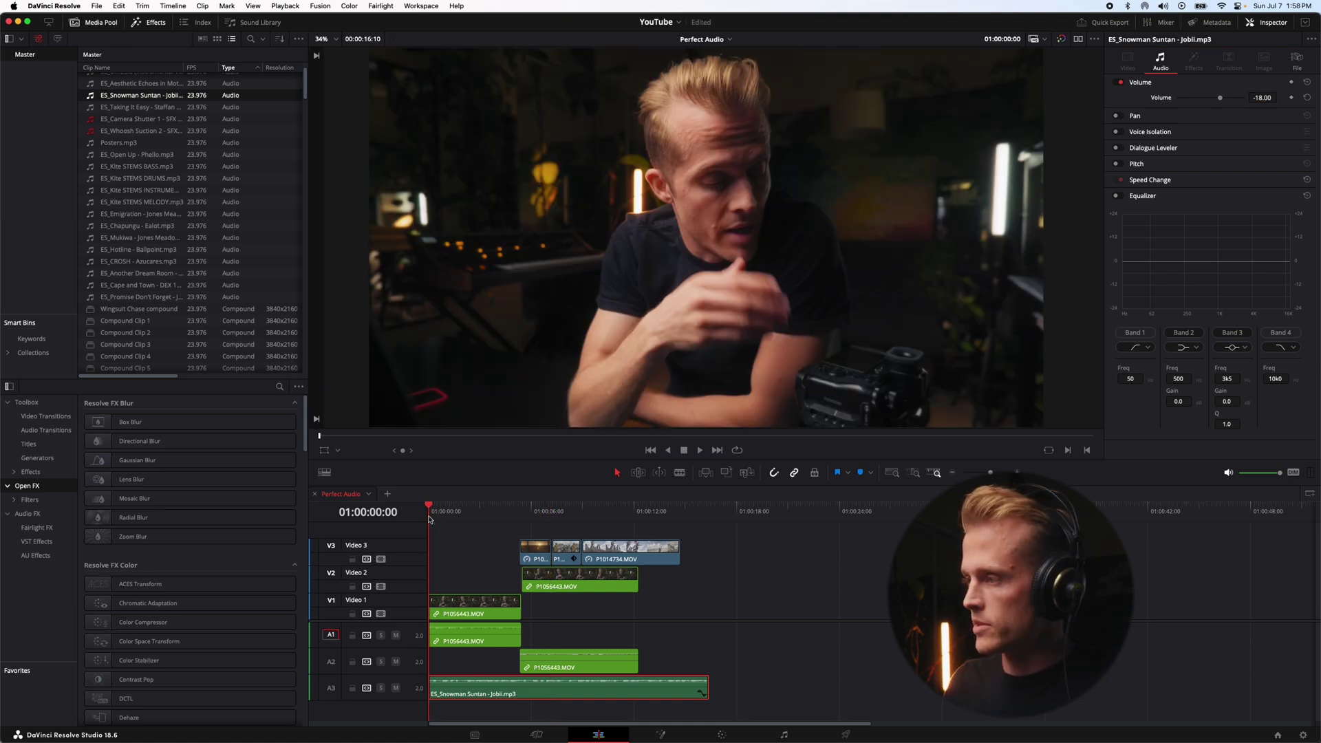
{"action": "key", "text": "space"}
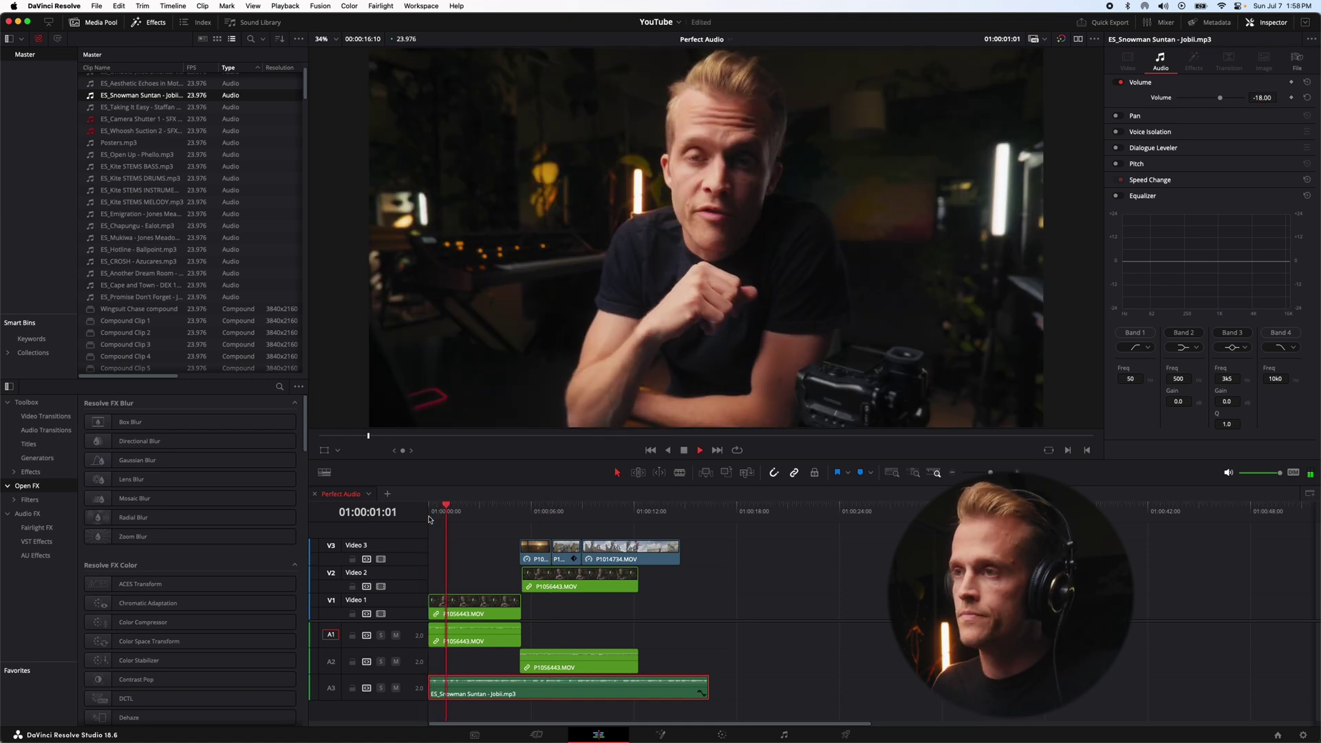
{"action": "key", "text": "space"}
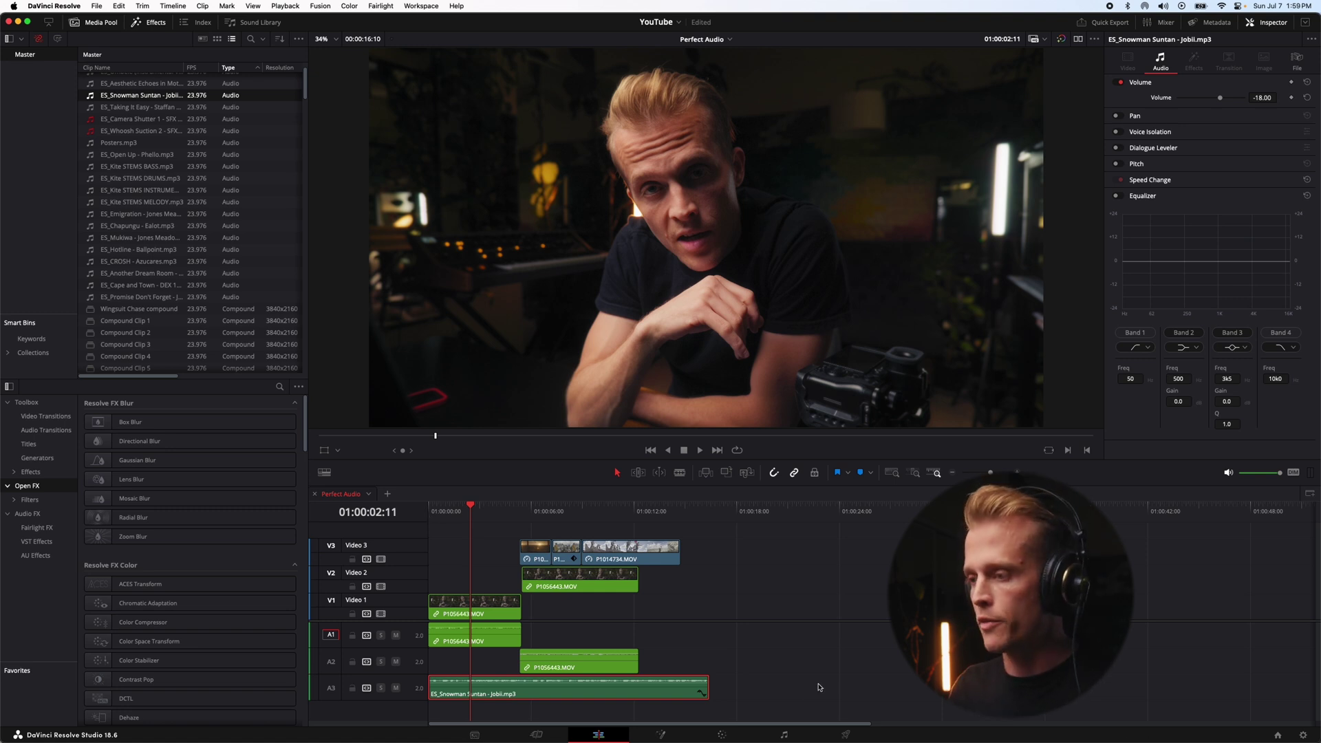
{"action": "left_click", "coordinate": [784, 734]}
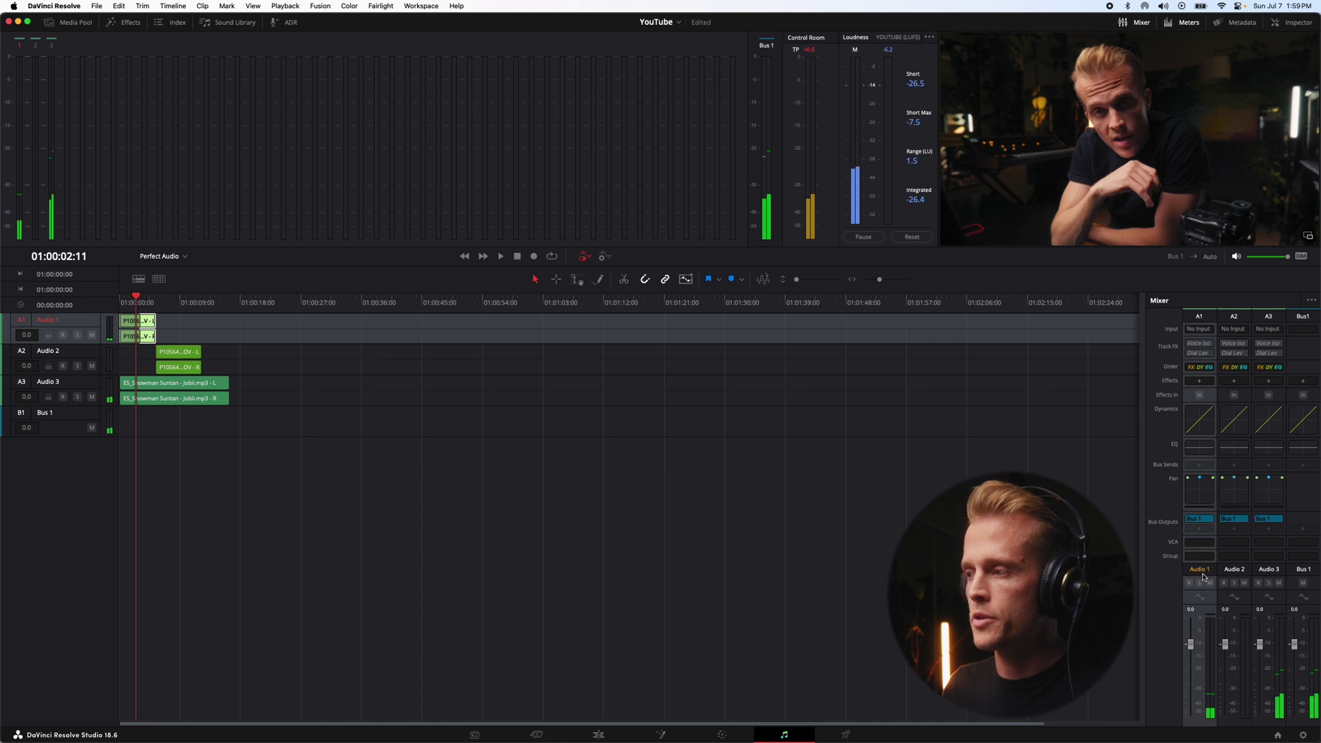
{"action": "key", "text": "space"}
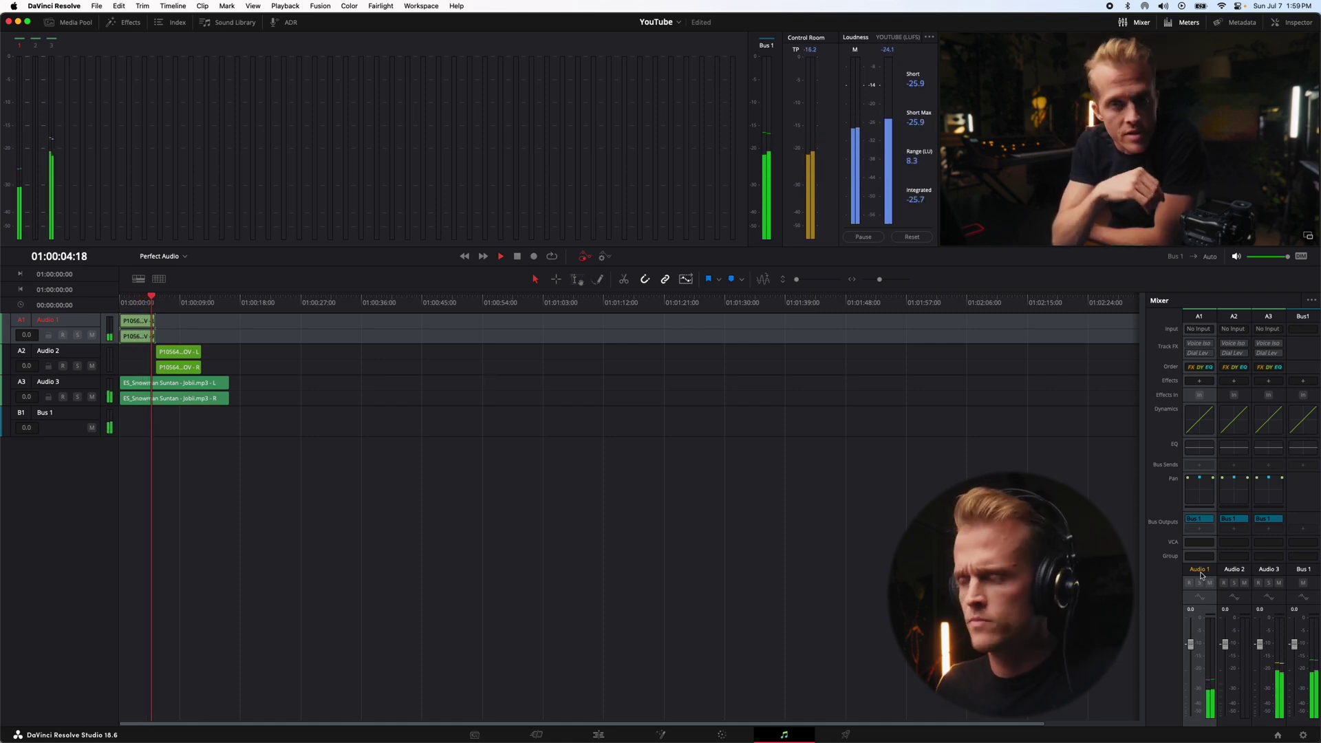
{"action": "key", "text": "space"}
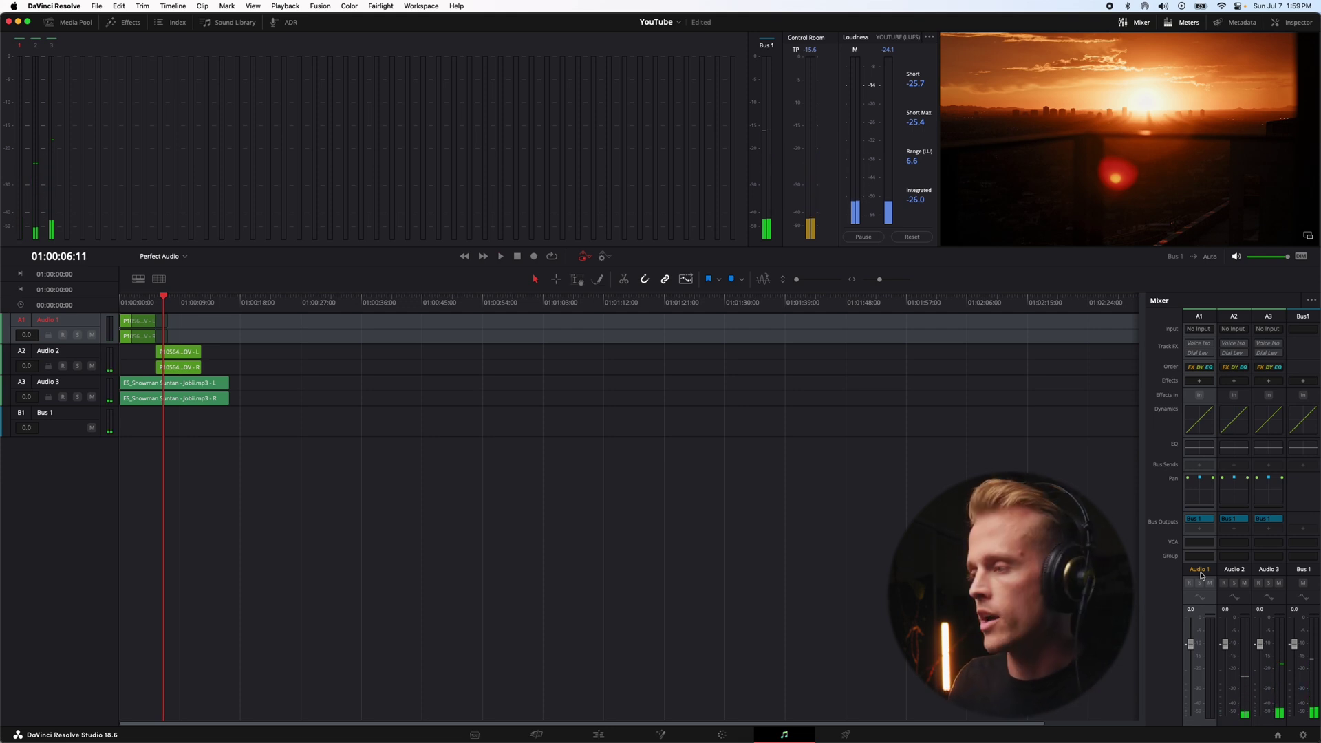
- Set the volume of the first talking-head clip, P1056443.MOV on Audio 1, to 15 on the Edit page
{"action": "left_click", "coordinate": [598, 734]}
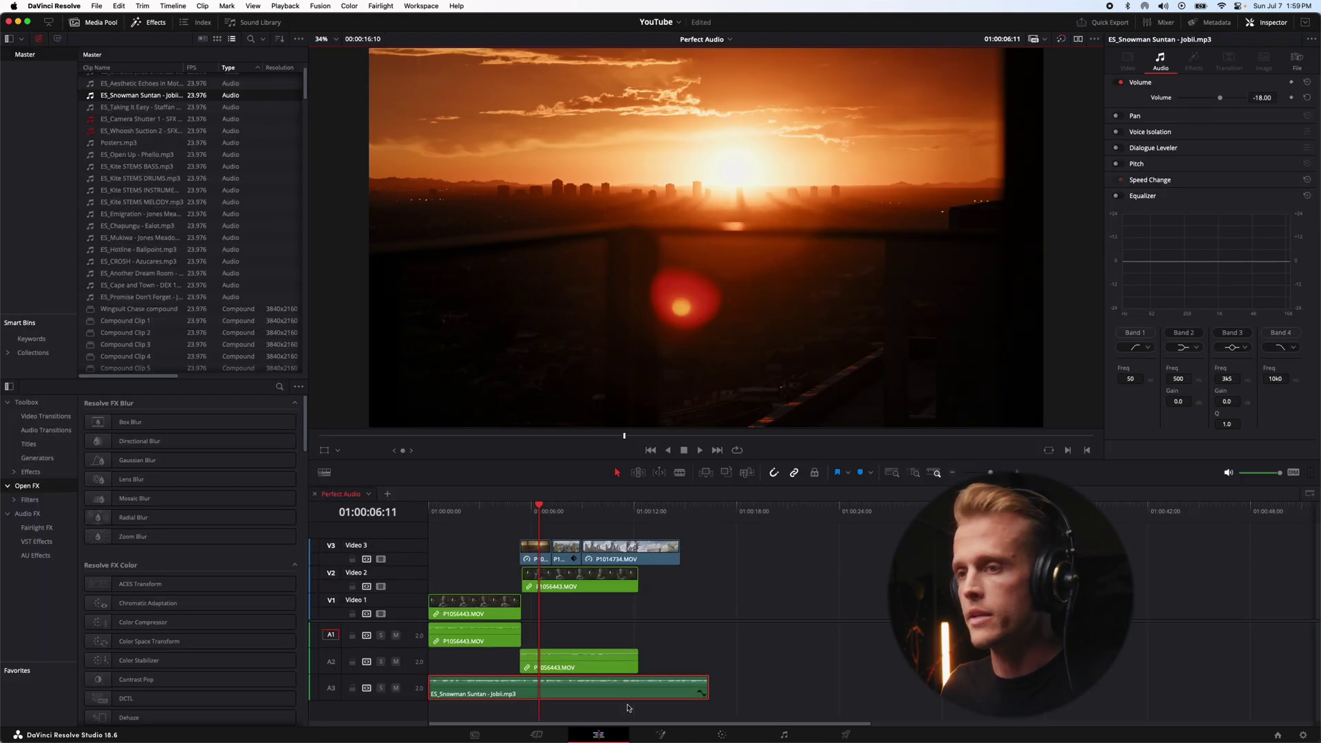
{"action": "left_click", "coordinate": [469, 610]}
{"action": "key", "text": "Home"}
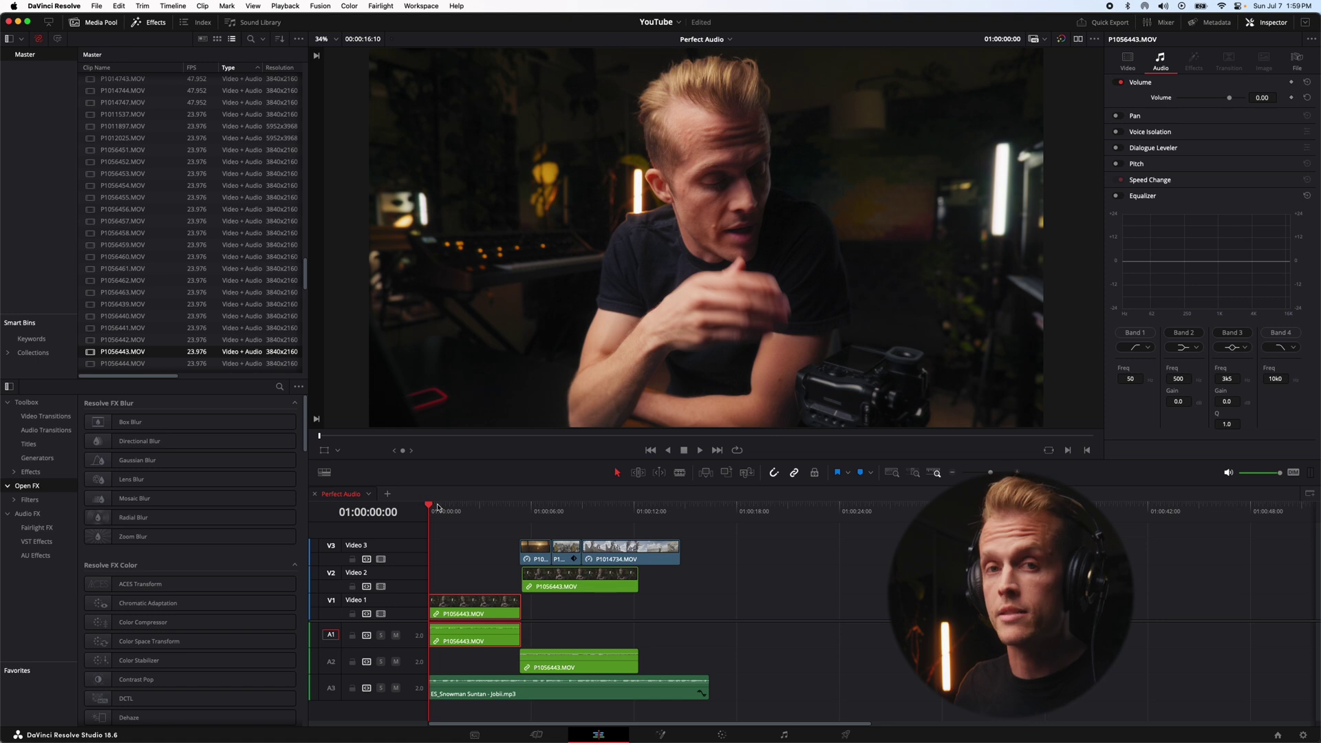
{"action": "left_click", "coordinate": [1262, 98]}
{"action": "type", "text": "10"}
{"action": "key", "text": "Return"}
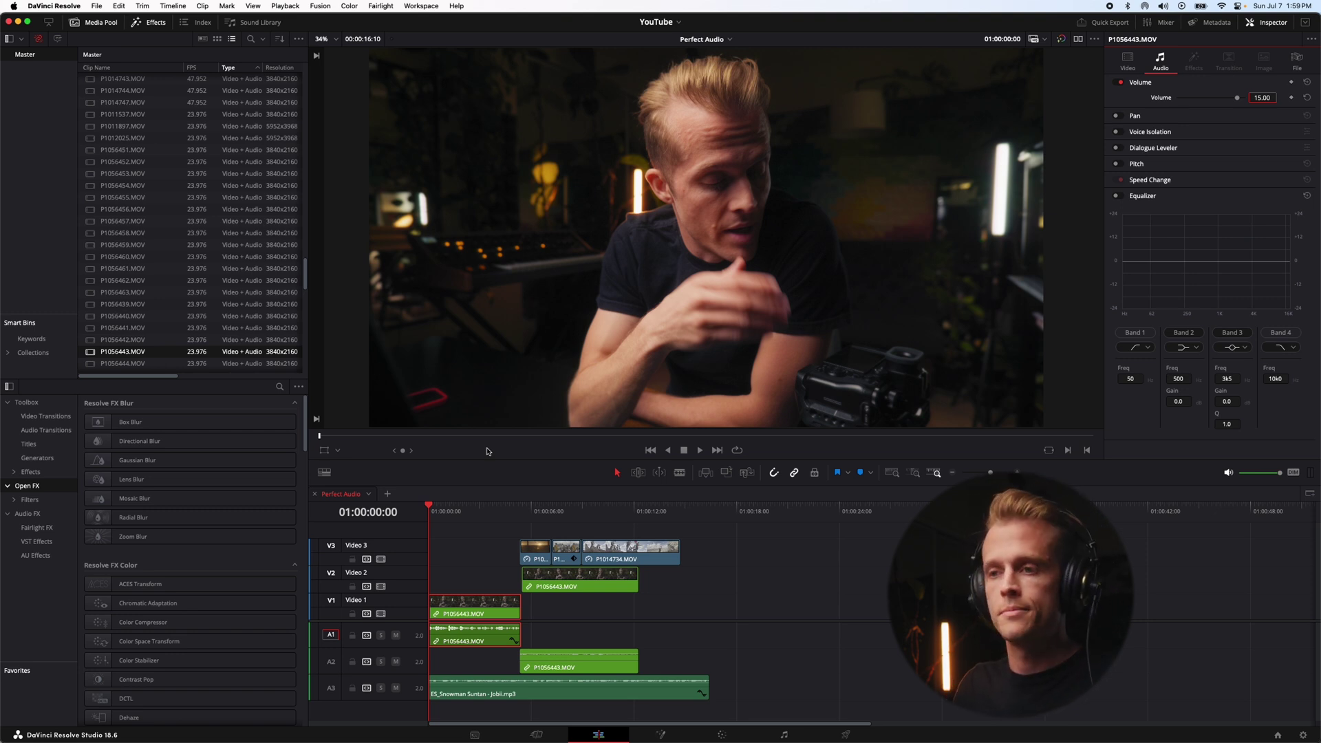
- Listen to the boosted dialogue against the music, replaying from the start on the Fairlight page to check the meters
{"action": "key", "text": "space"}
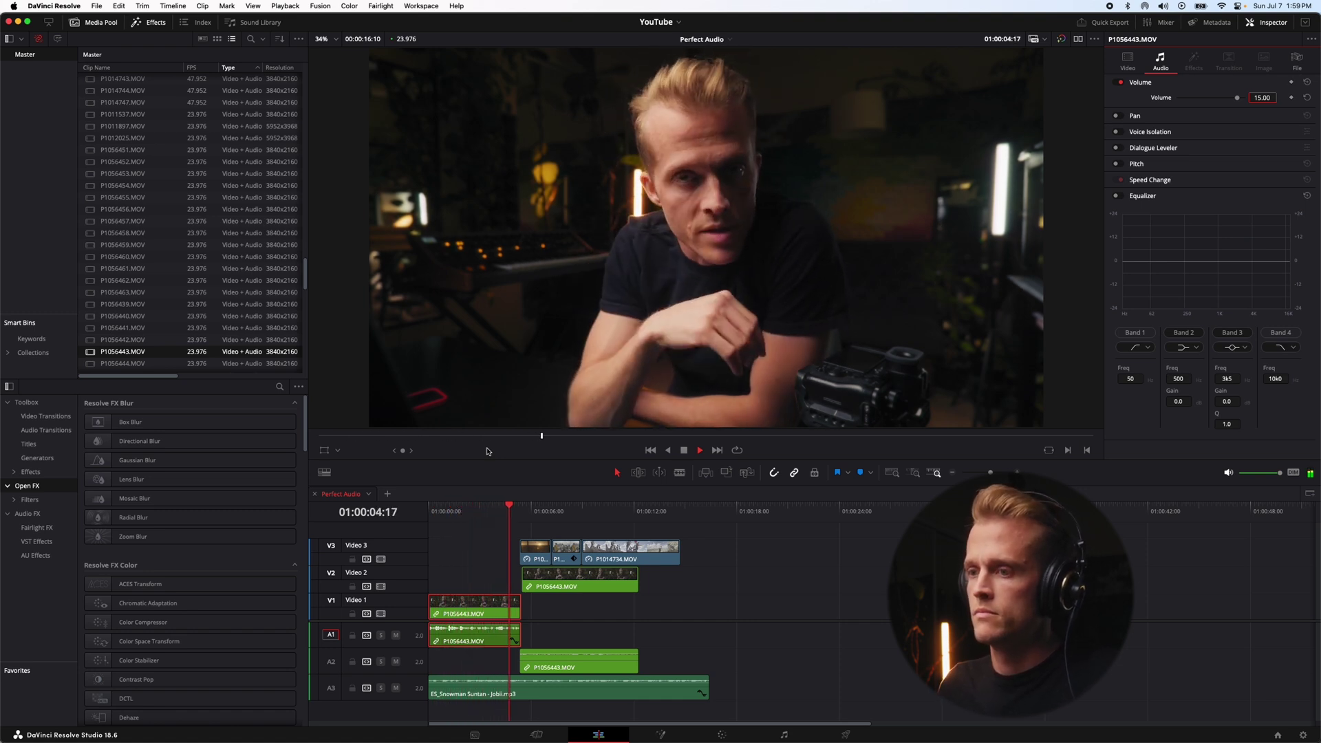
{"action": "key", "text": "space"}
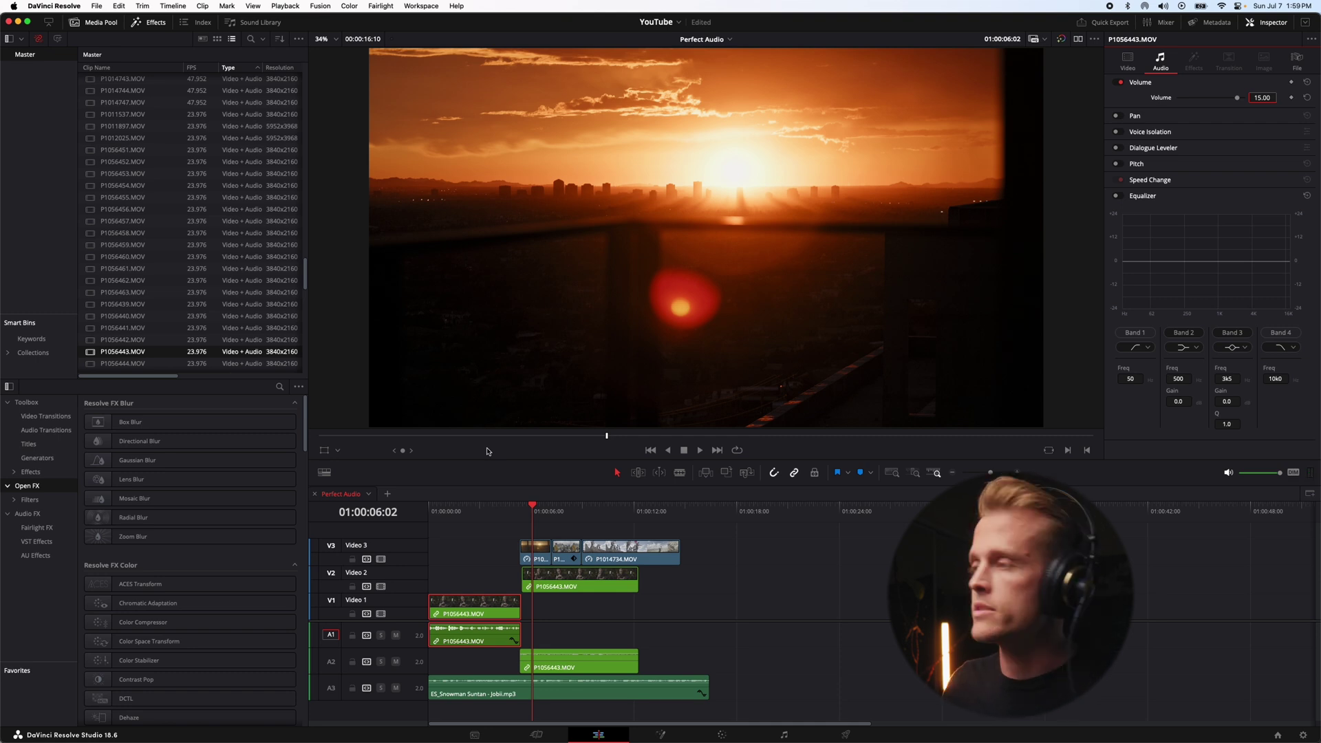
{"action": "left_click", "coordinate": [743, 694]}
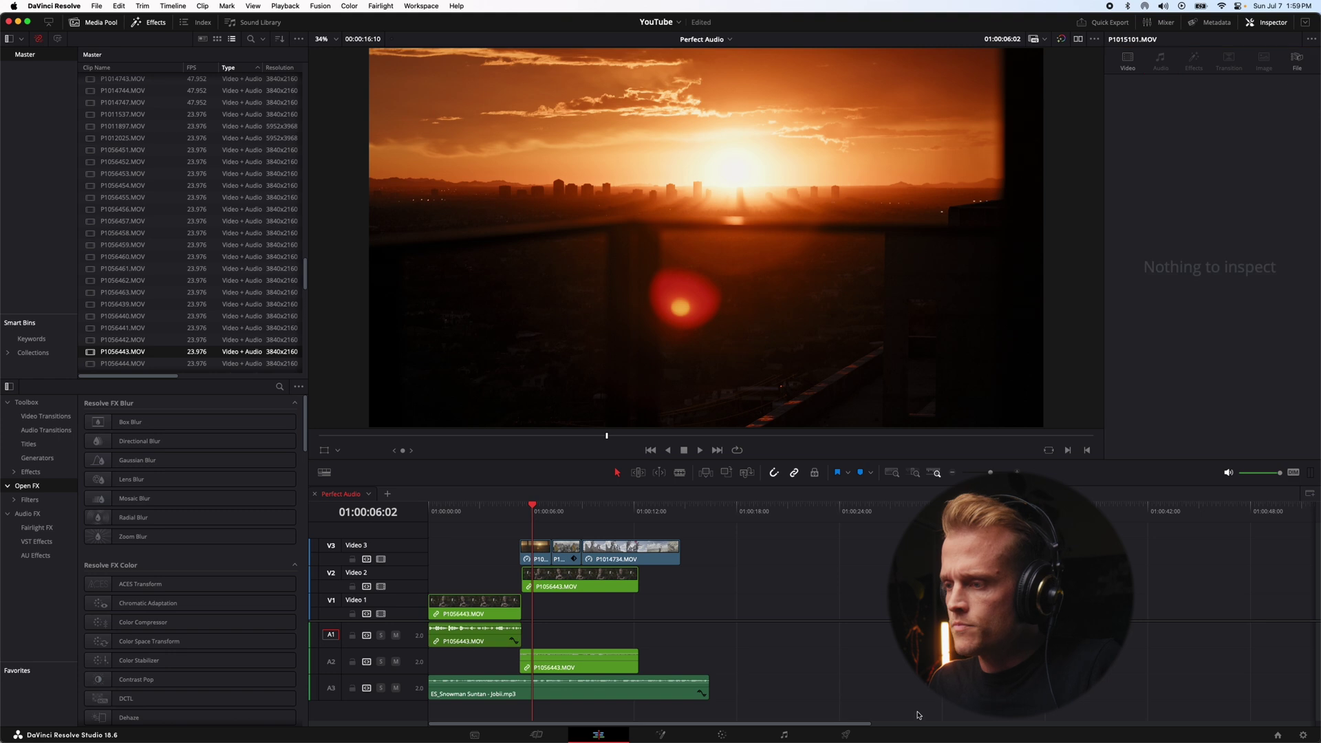
{"action": "left_click", "coordinate": [784, 735]}
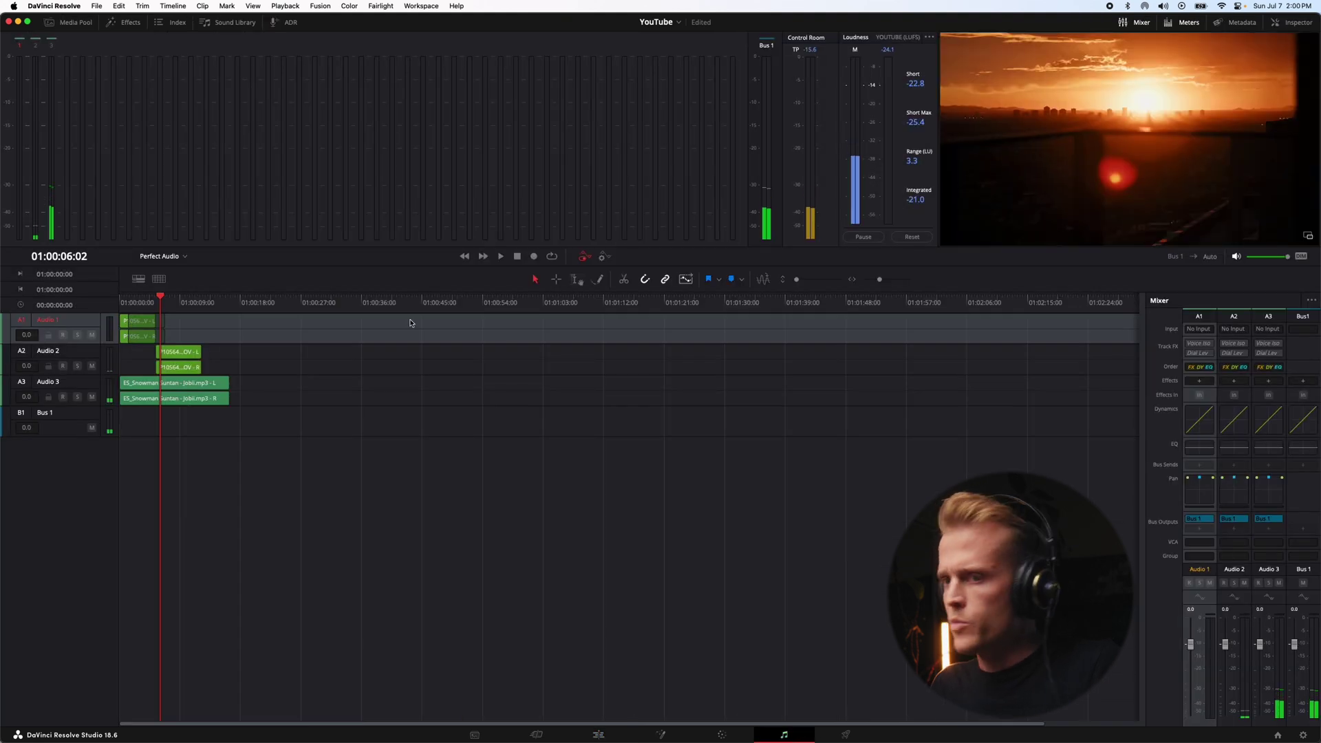
{"action": "left_click", "coordinate": [131, 300]}
{"action": "left_click_drag", "start_coordinate": [131, 300], "coordinate": [111, 302]}
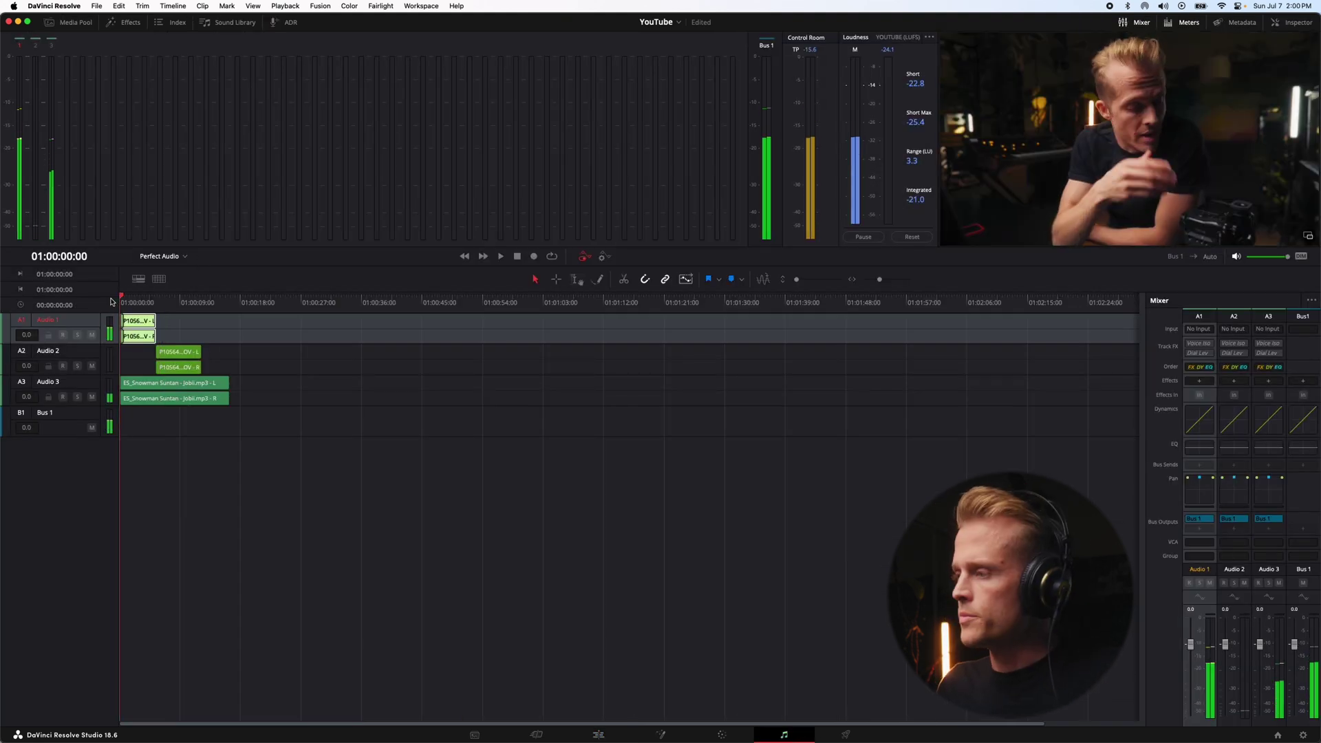
{"action": "key", "text": "space"}
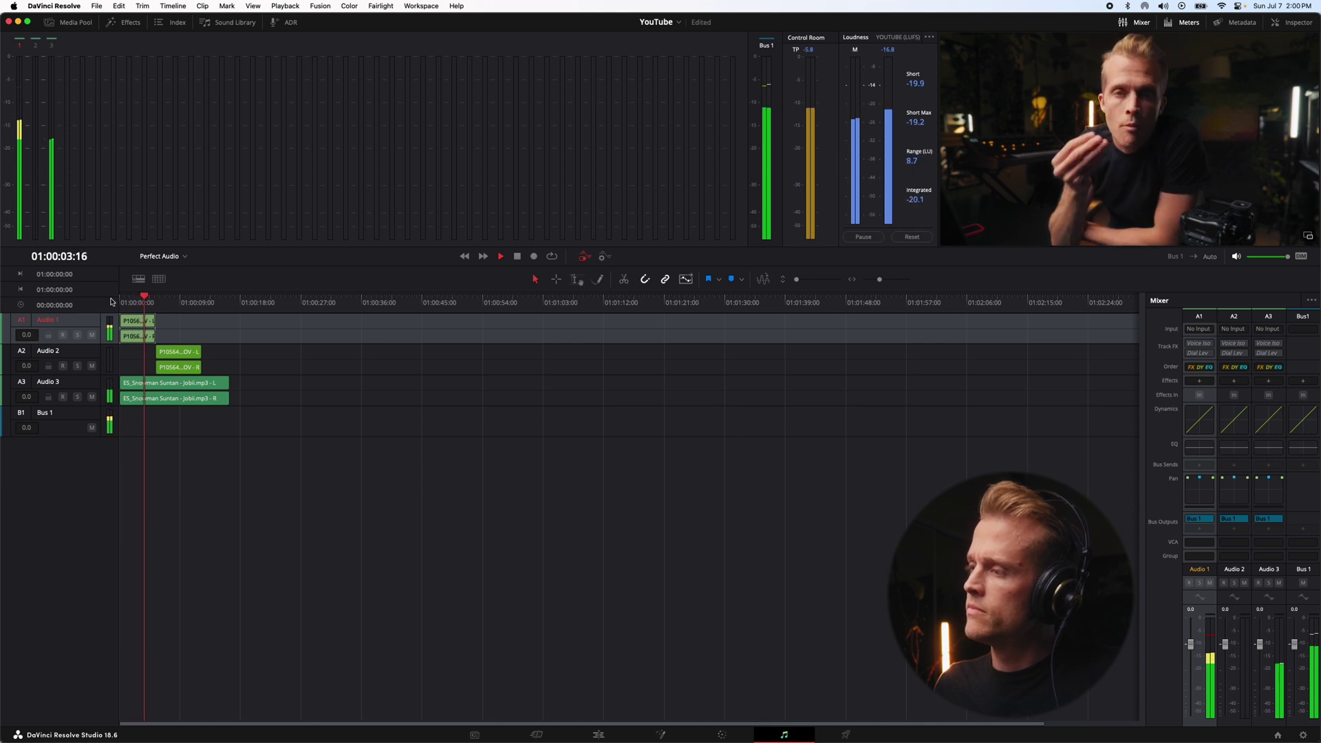
{"action": "key", "text": "space"}
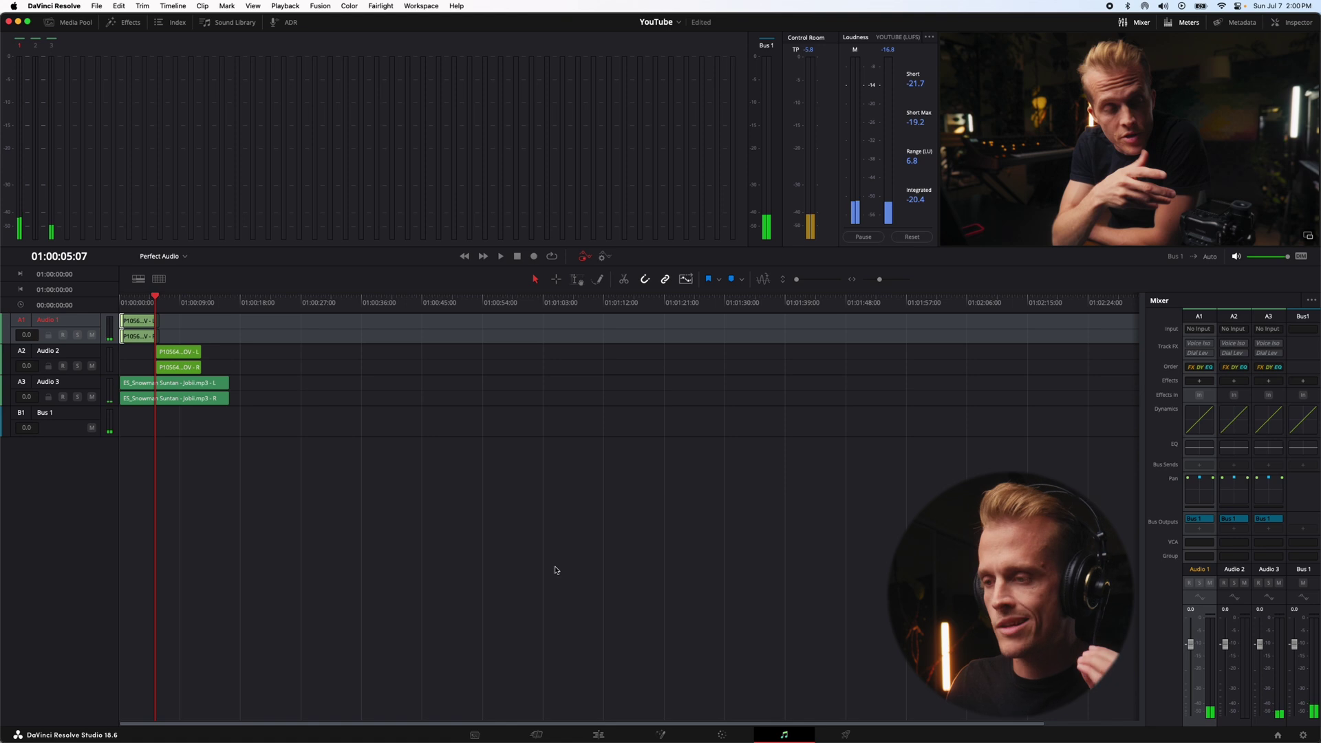
- Enable the equalizer on the Audio 3 music clip and lower Band 3 to about -17.6 dB at 1.8 kHz
{"action": "left_click", "coordinate": [599, 734]}
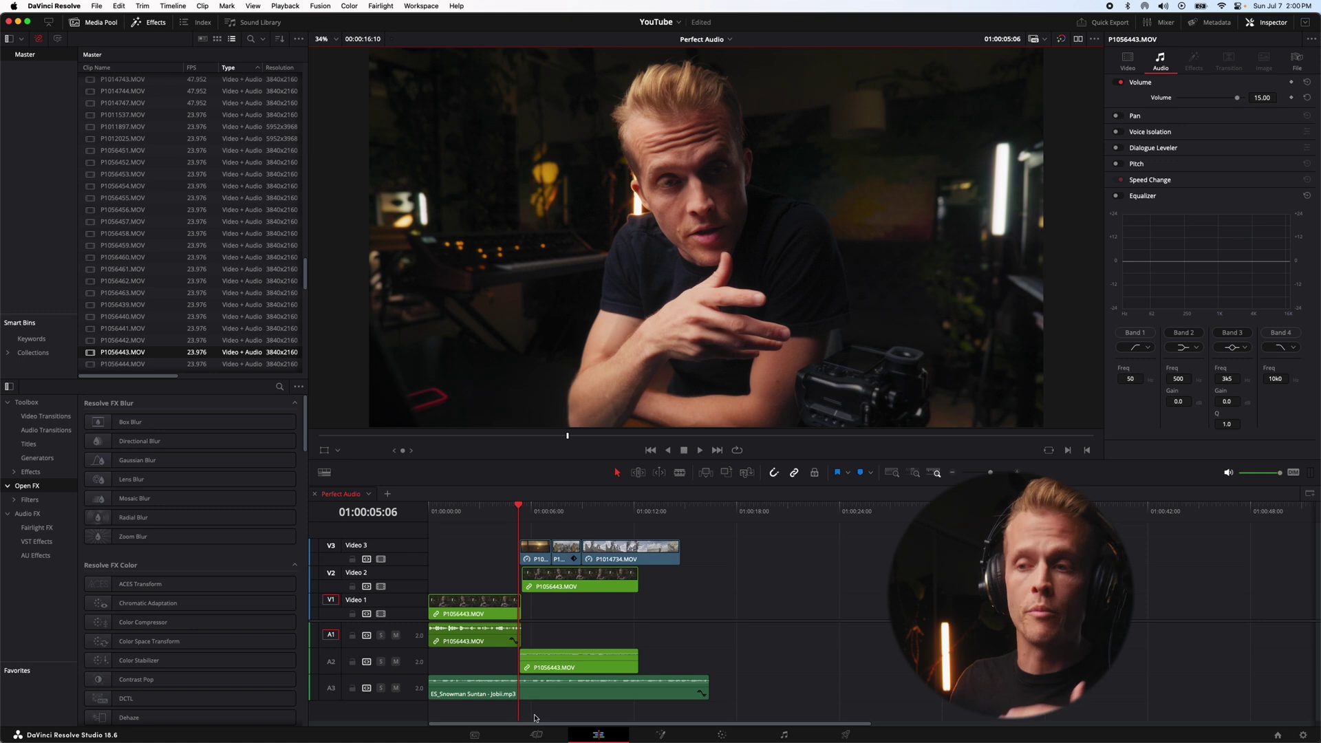
{"action": "left_click", "coordinate": [531, 693]}
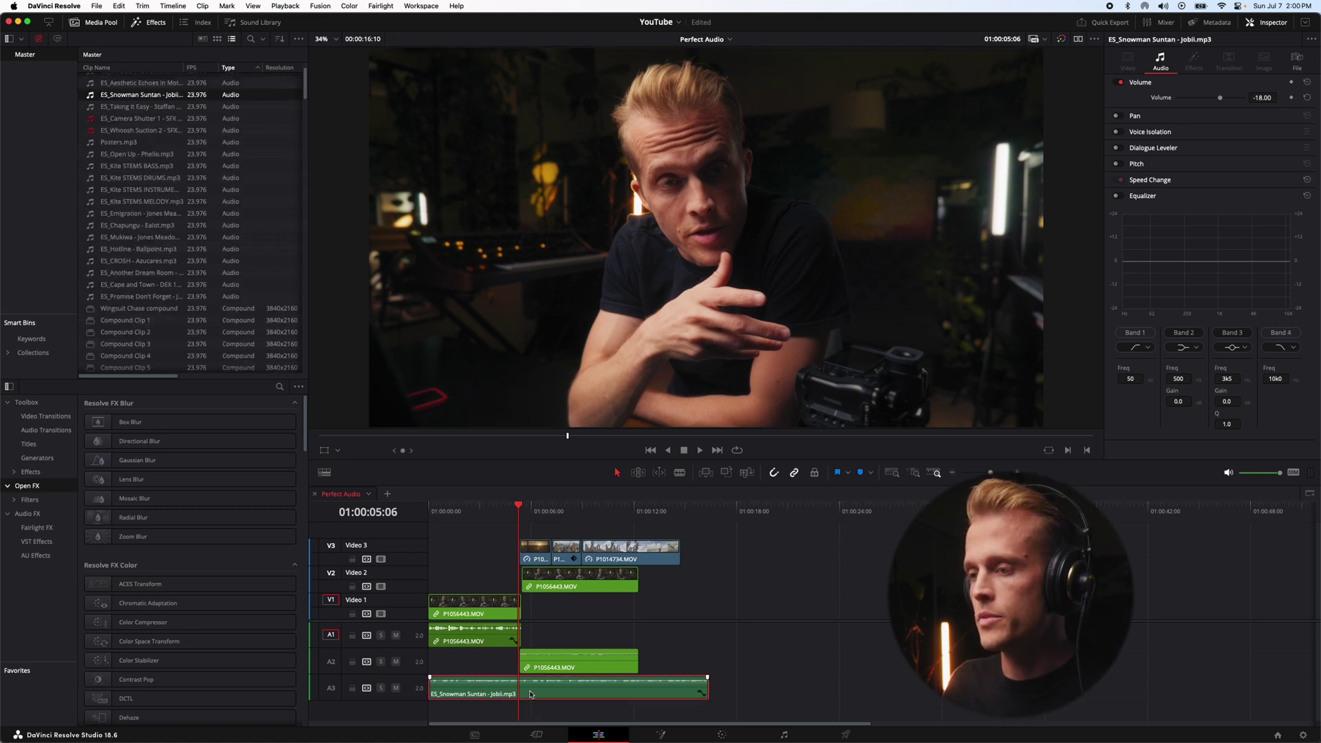
{"action": "left_click", "coordinate": [1118, 195]}
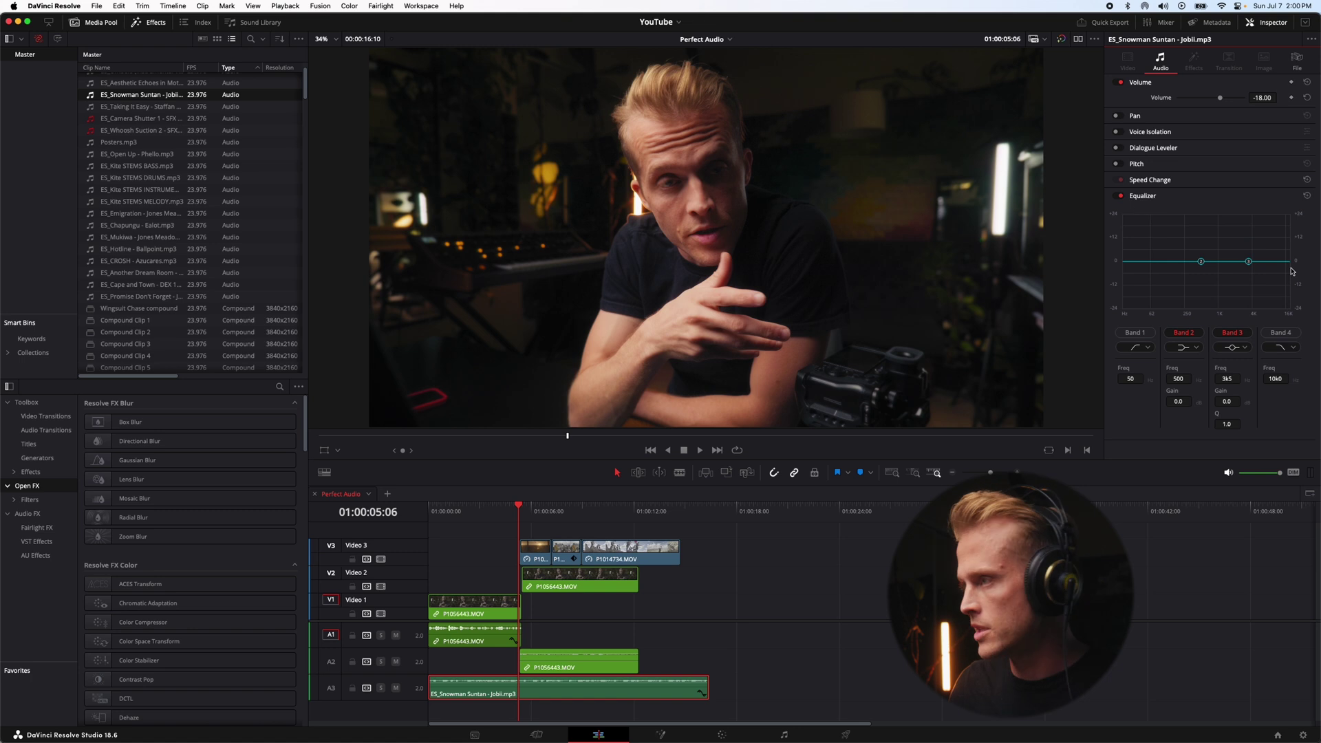
{"action": "left_click_drag", "start_coordinate": [1248, 261], "coordinate": [1234, 299]}
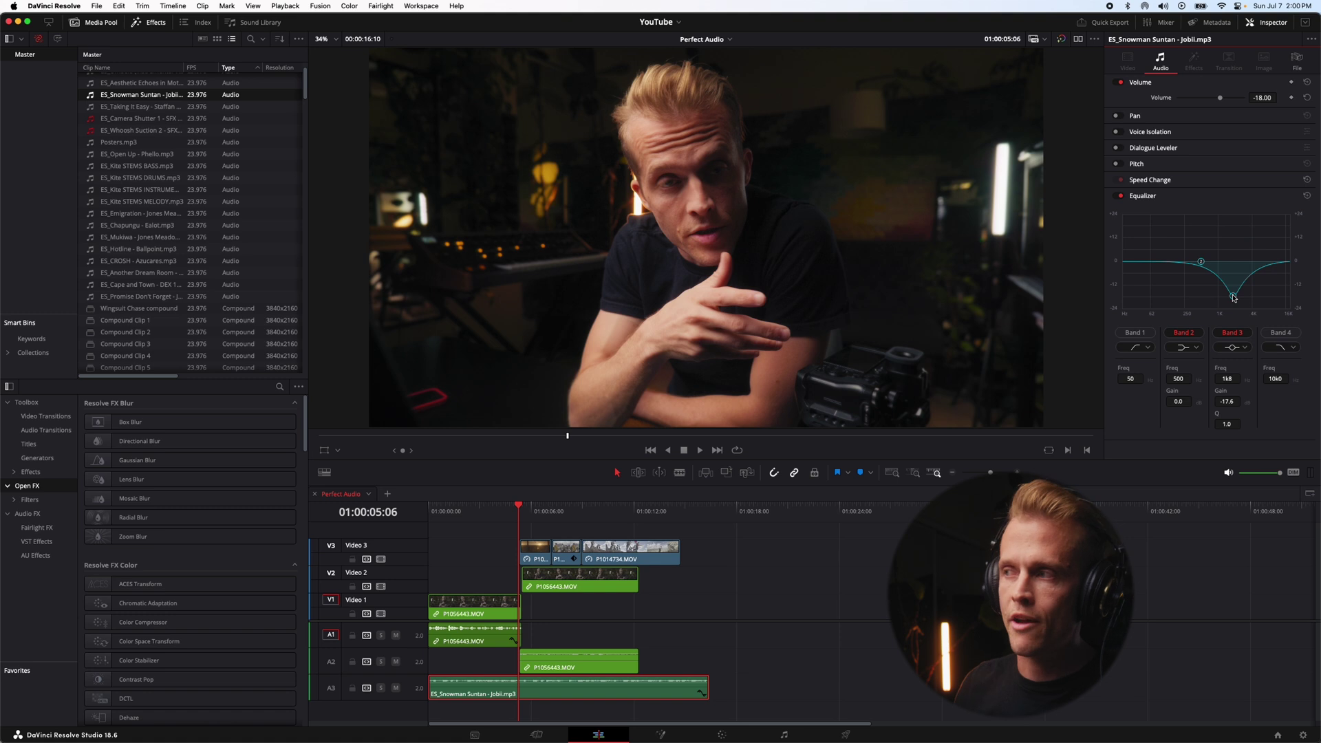
- Make Band 2 a bell cut of about -13.7 dB at 811 Hz and adjust Band 3 to about -13.9 dB at 1.9 kHz
{"action": "left_click", "coordinate": [1192, 348]}
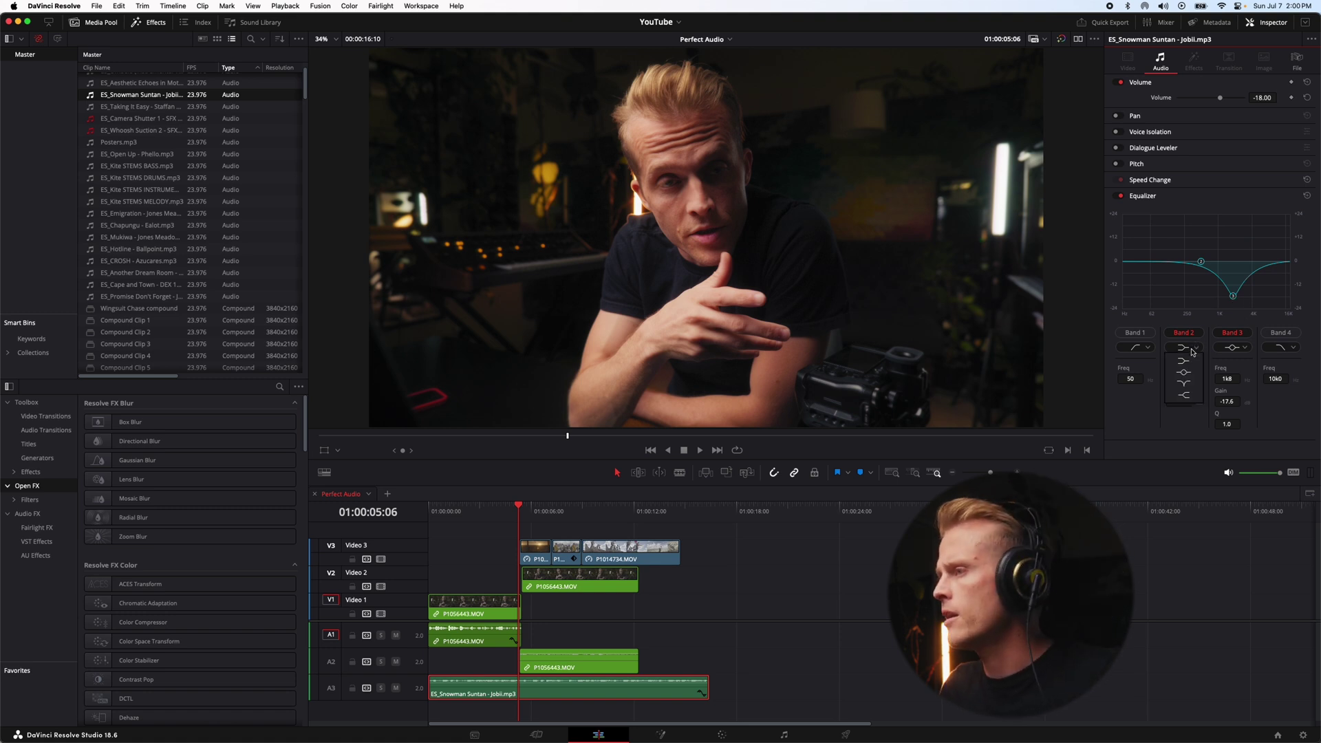
{"action": "left_click", "coordinate": [1184, 375]}
{"action": "left_click_drag", "start_coordinate": [1201, 264], "coordinate": [1234, 293]}
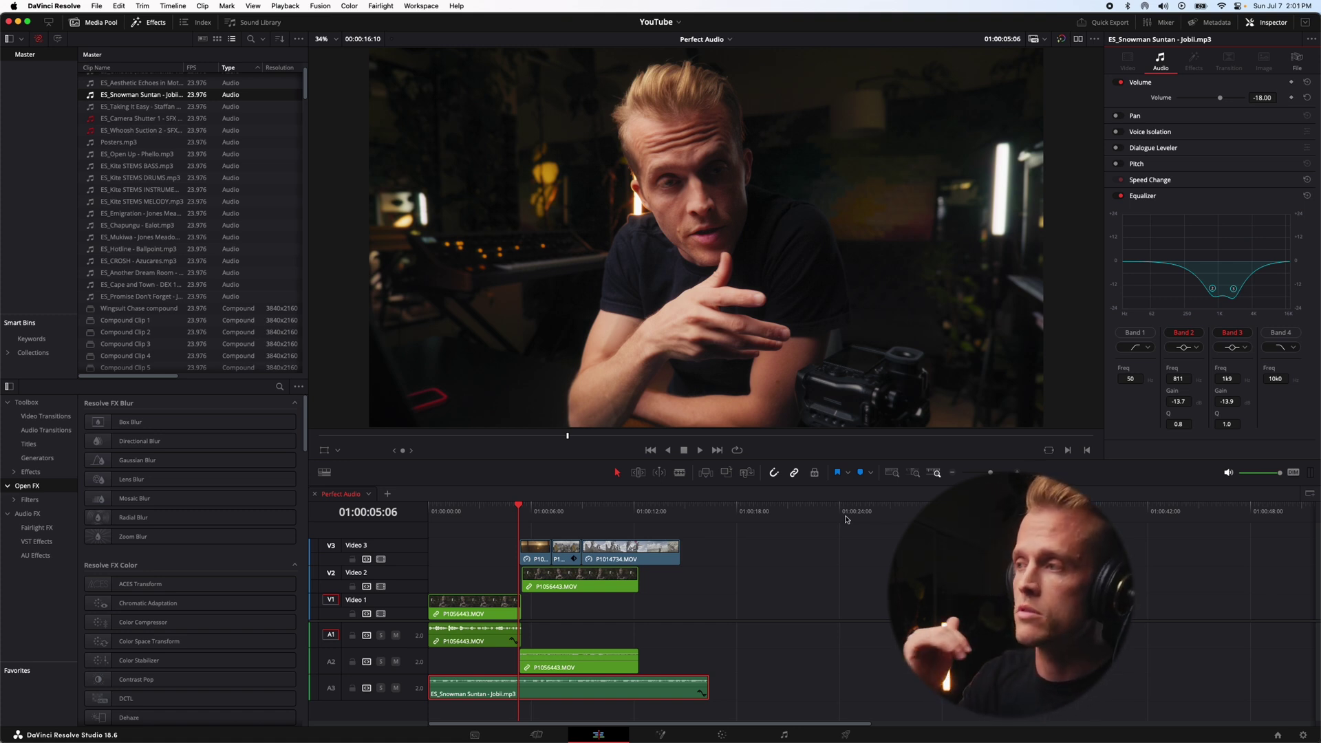
- Play the timeline from the start to compare the dialogue with the music's equalizer on and off
{"action": "left_click", "coordinate": [431, 512]}
{"action": "key", "text": "space"}
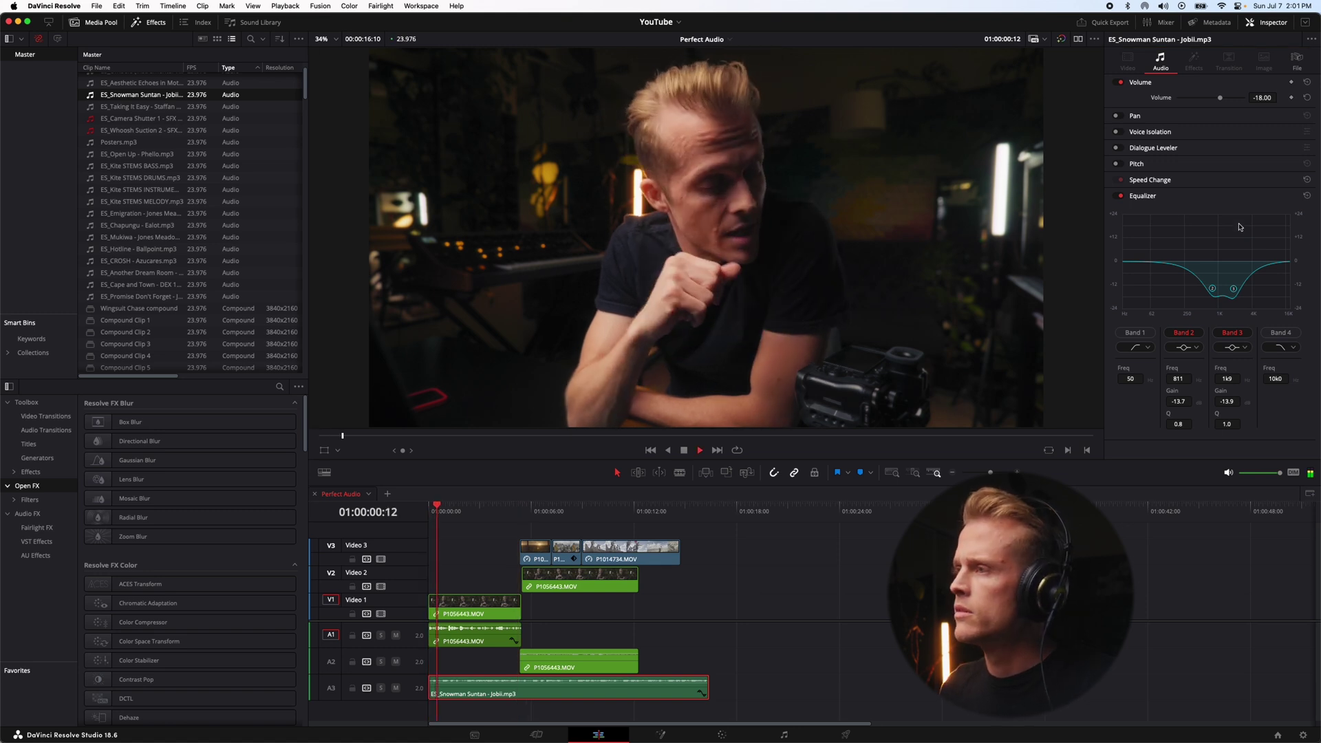
{"action": "left_click", "coordinate": [1119, 196]}
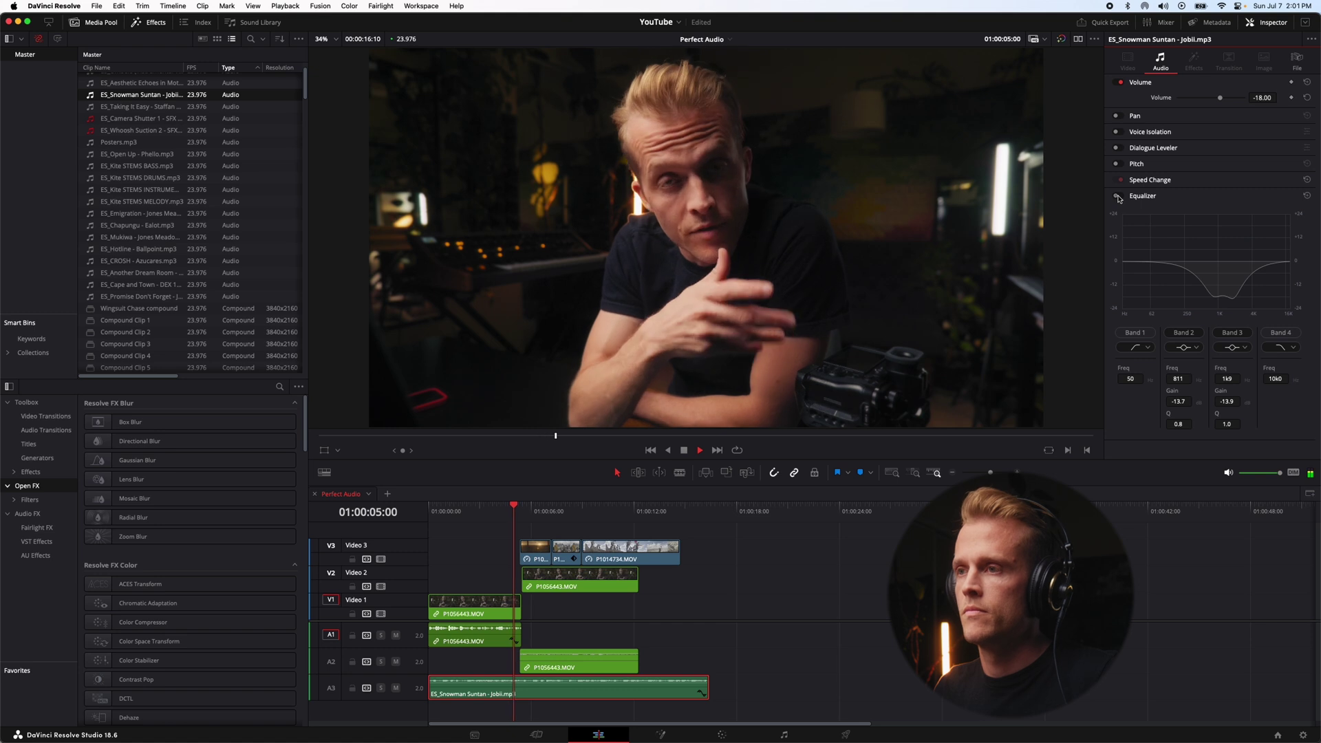
{"action": "key", "text": "space"}
{"action": "left_click", "coordinate": [1120, 196]}
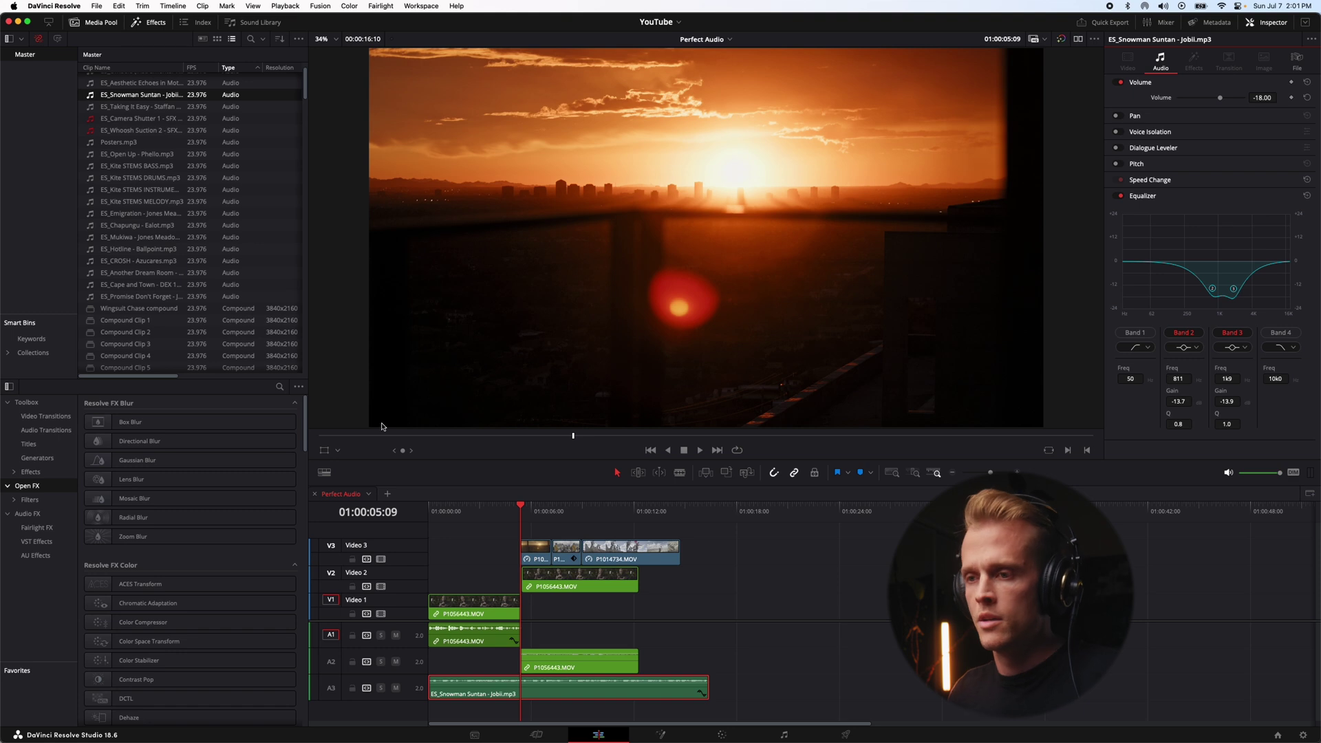
{"action": "left_click", "coordinate": [432, 510]}
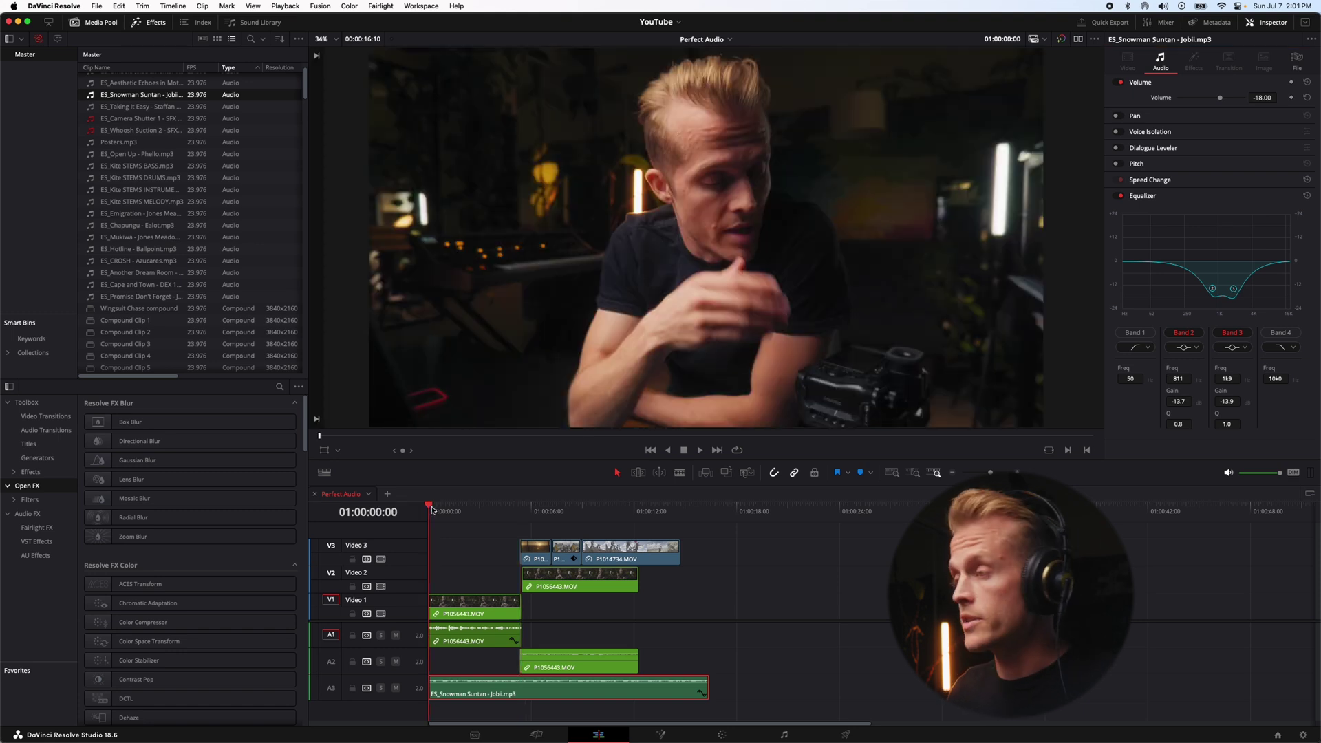
- Enable the equalizer on the first dialogue clip and turn on Band 1 as a high-pass filter at 80 Hz
{"action": "left_click", "coordinate": [465, 644]}
{"action": "left_click", "coordinate": [1117, 196]}
{"action": "left_click", "coordinate": [1117, 197]}
{"action": "left_click", "coordinate": [1118, 197]}
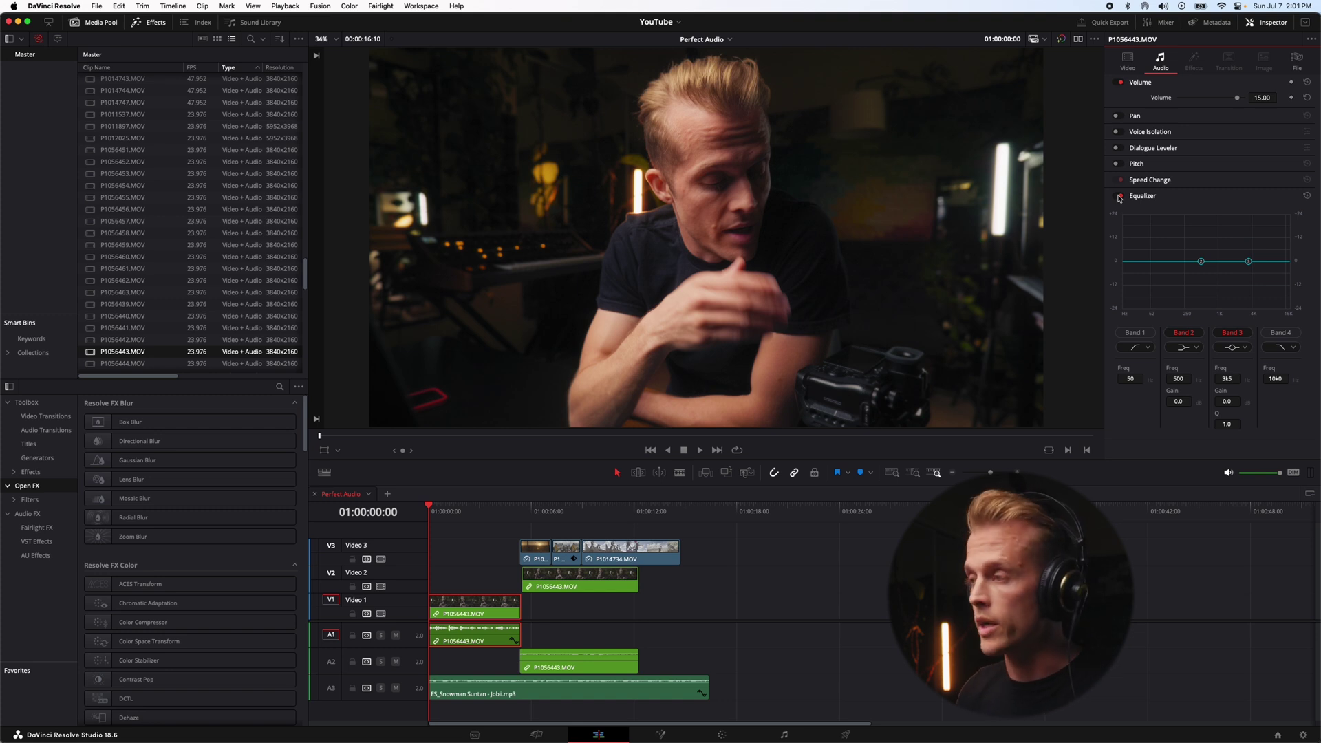
{"action": "left_click", "coordinate": [1151, 349]}
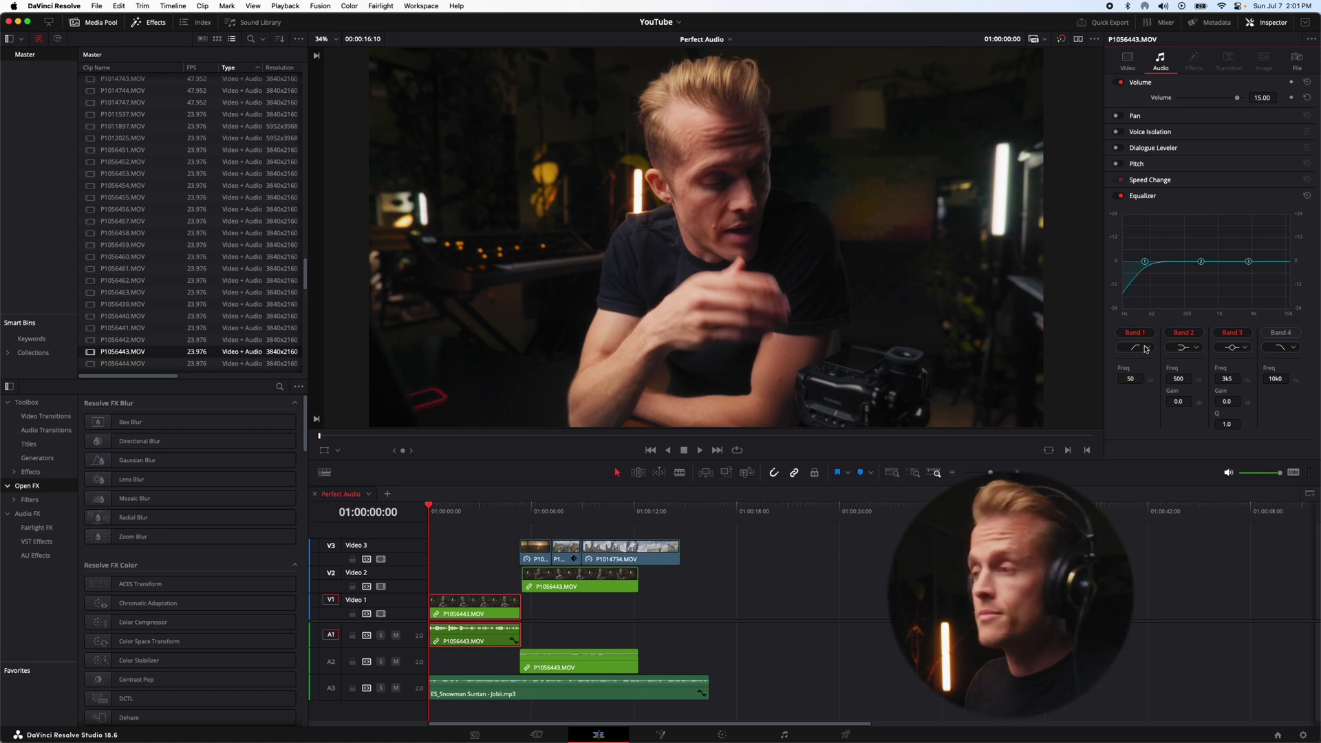
{"action": "left_click_drag", "start_coordinate": [1147, 264], "coordinate": [1157, 264]}
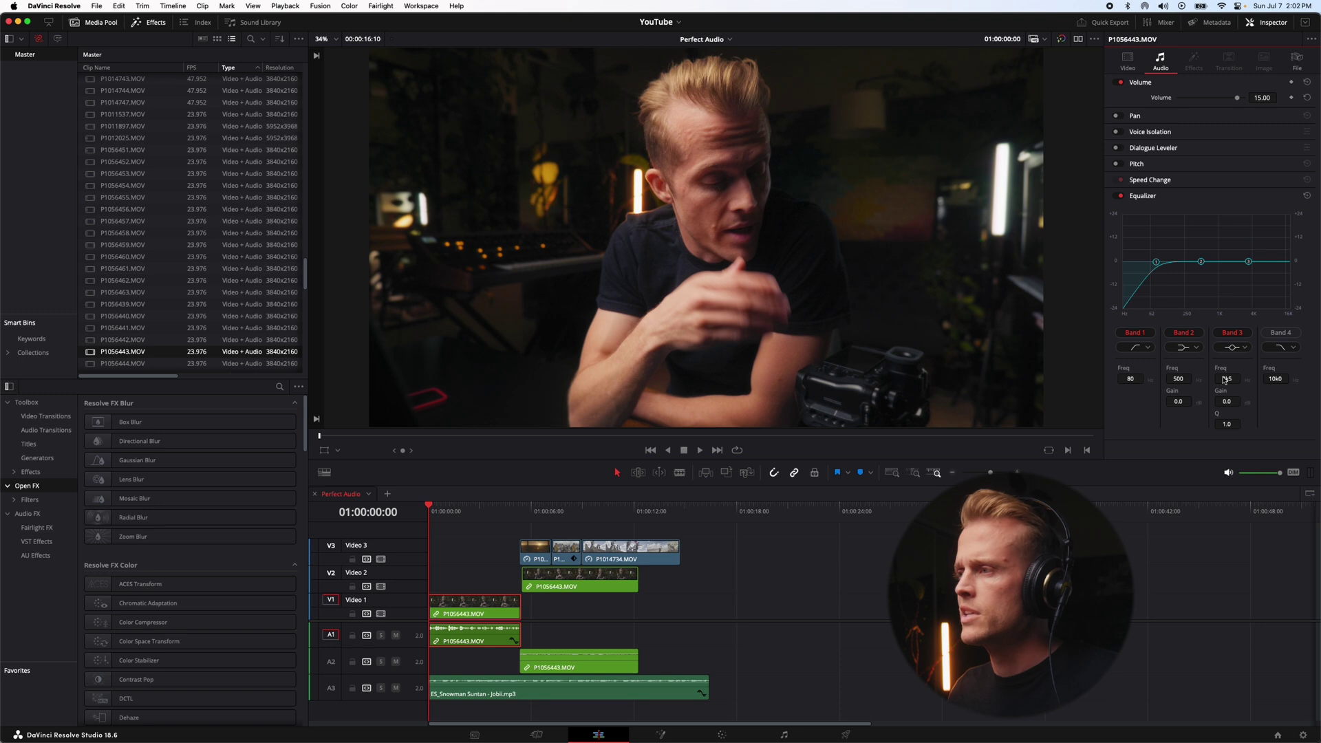
- Make the dialogue's Band 2 a bell boost of about +4.7 dB at 152 Hz and play it back from the start
{"action": "left_click", "coordinate": [1197, 347]}
{"action": "left_click", "coordinate": [1187, 376]}
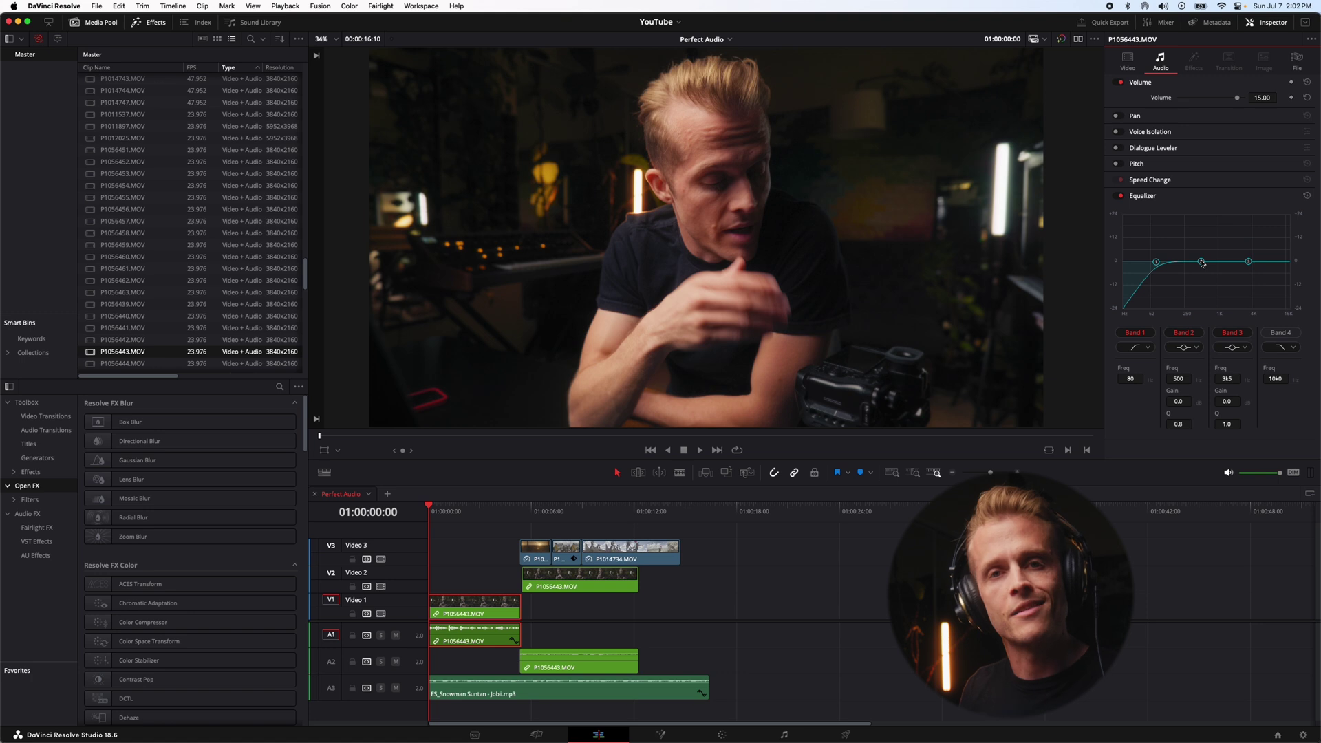
{"action": "left_click_drag", "start_coordinate": [1202, 263], "coordinate": [1173, 254]}
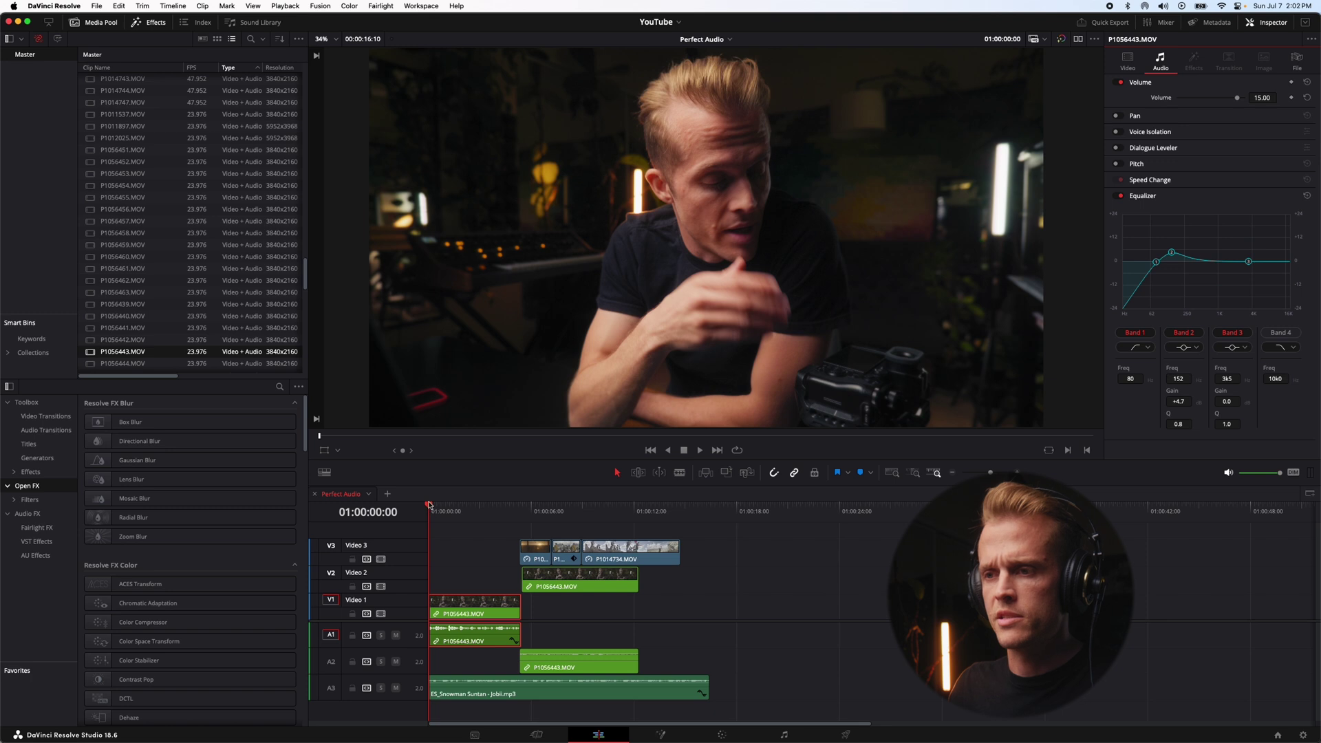
{"action": "key", "text": "space"}
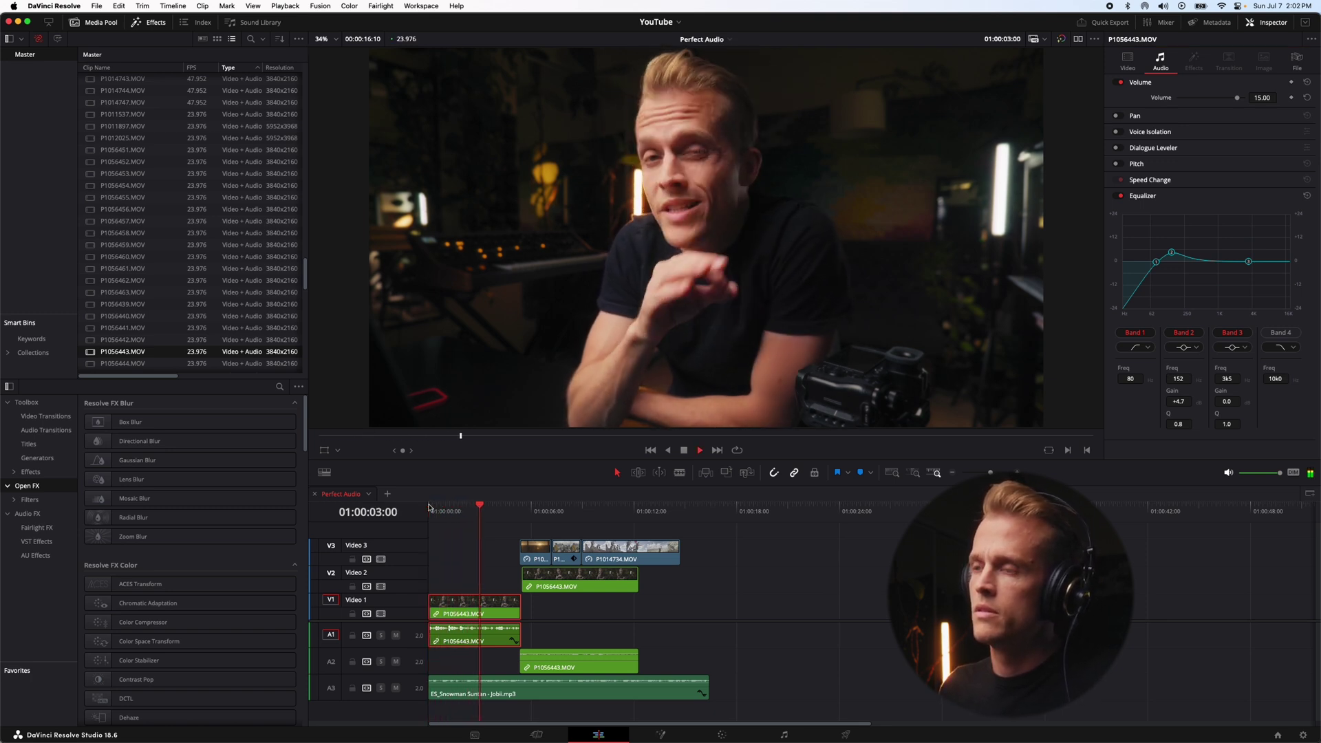
{"action": "key", "text": "space"}
- Set the volume of the second dialogue clip on Audio 2 to 15 and play across the cut between both clips
{"action": "left_click", "coordinate": [563, 587]}
{"action": "left_click_drag", "start_coordinate": [1261, 97], "coordinate": [1261, 98]}
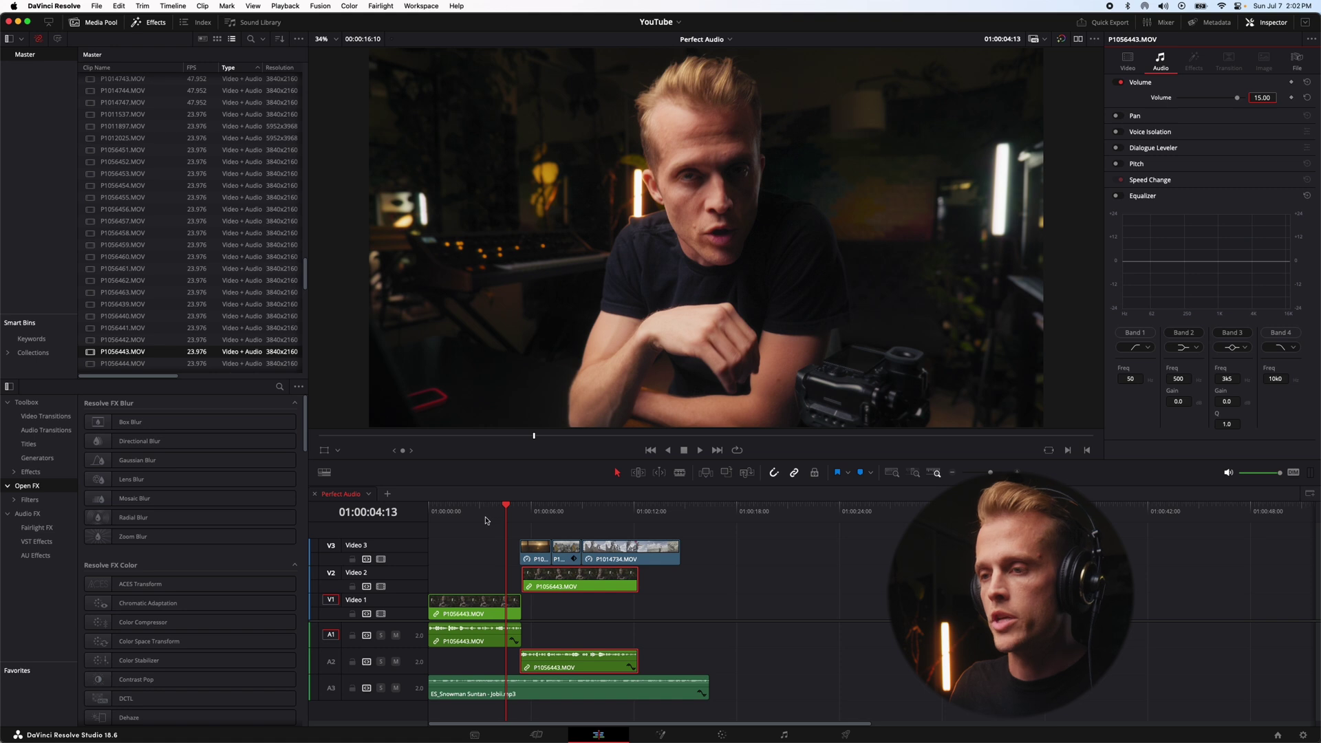
{"action": "left_click", "coordinate": [488, 518]}
{"action": "key", "text": "space"}
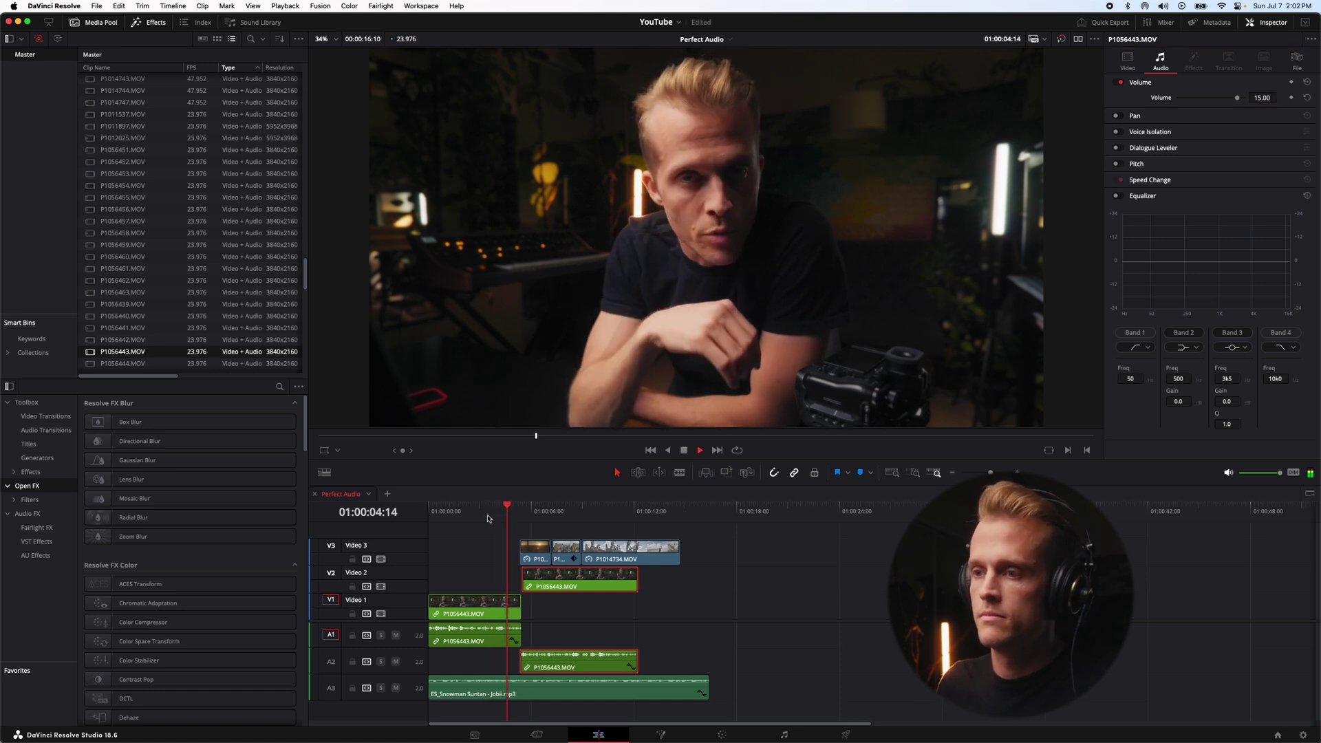
{"action": "key", "text": "space"}
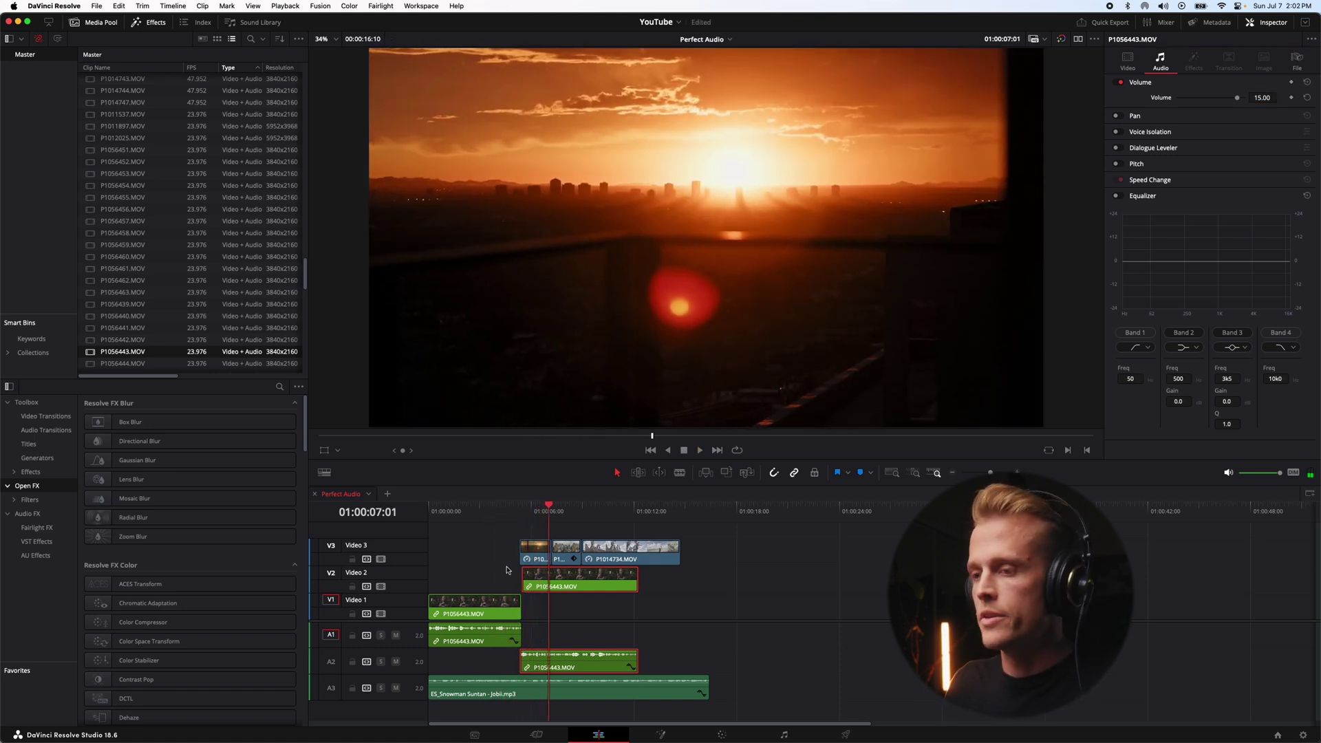
- Shape Band 3 of the first dialogue clip into a narrow +24 dB boost at about 1.5 kHz with a Q of 4.2
{"action": "left_click", "coordinate": [466, 518]}
{"action": "left_click", "coordinate": [472, 601]}
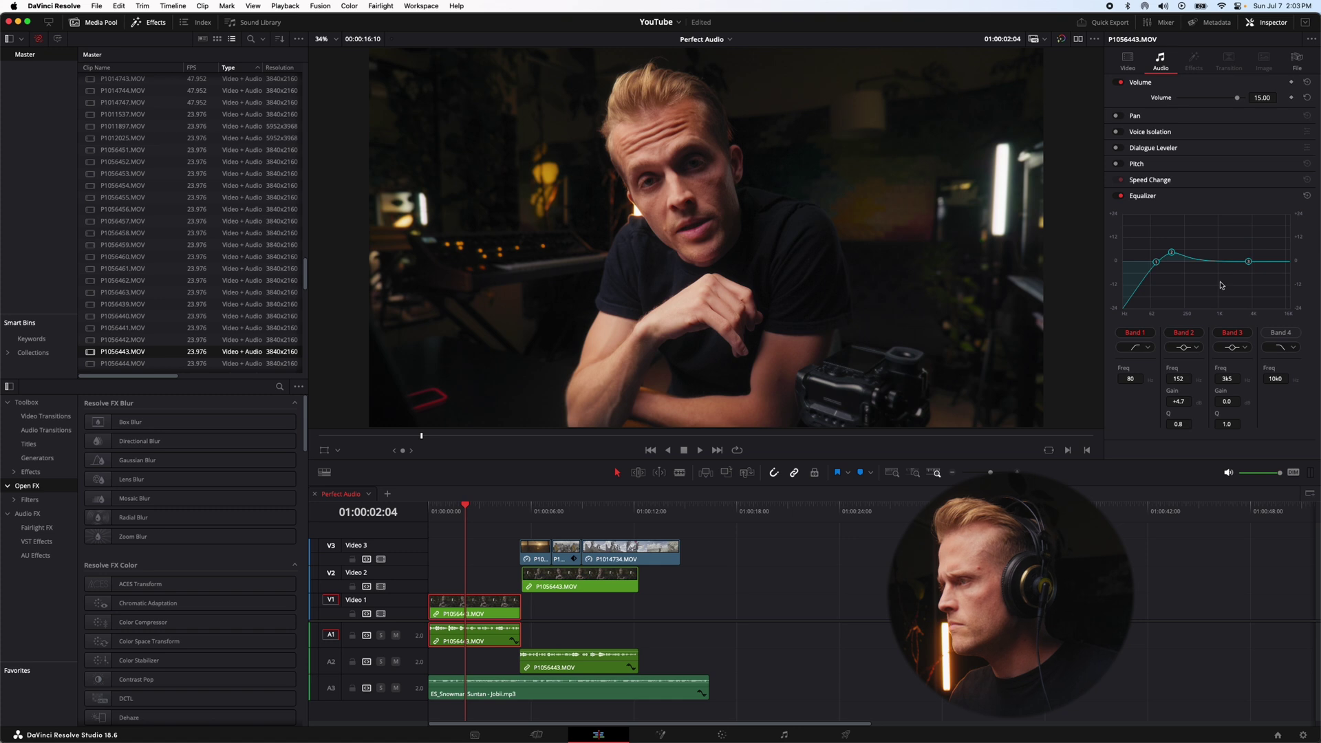
{"action": "left_click_drag", "start_coordinate": [1248, 262], "coordinate": [1228, 215]}
{"action": "left_click_drag", "start_coordinate": [1232, 425], "coordinate": [1237, 429]}
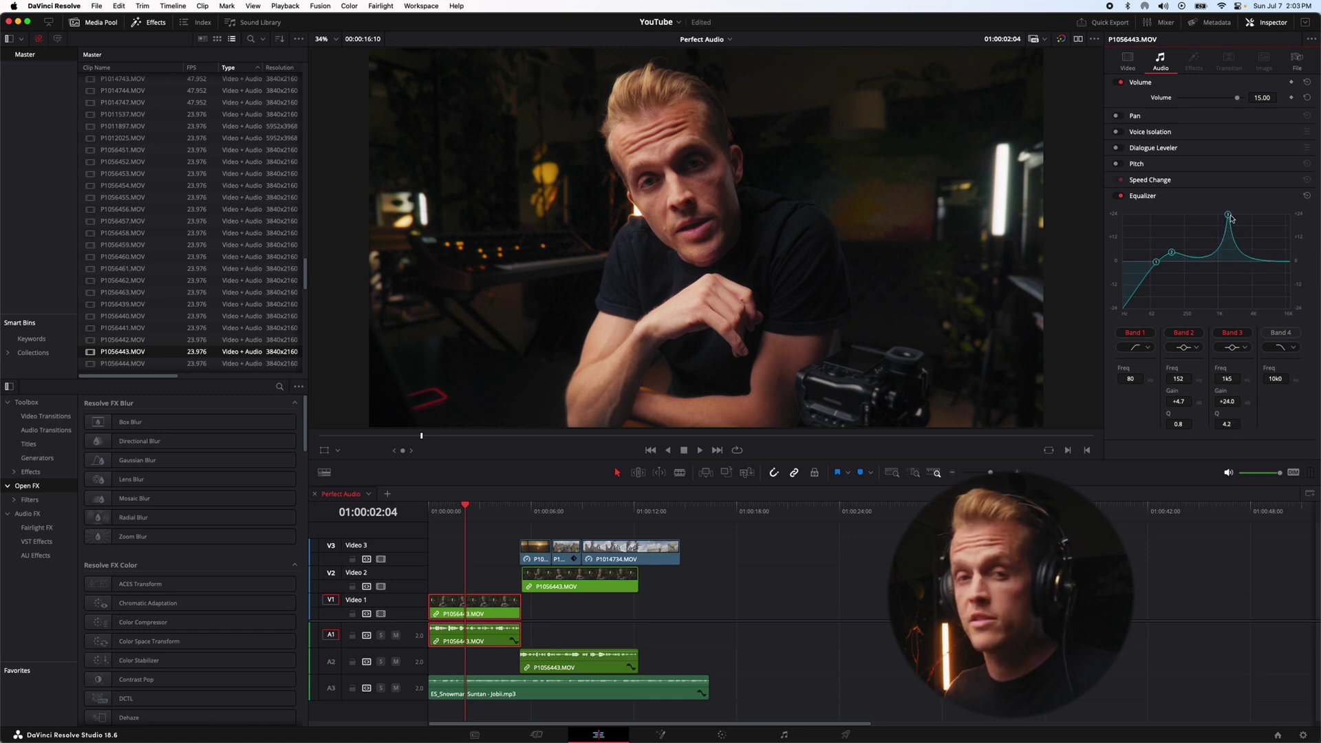
- Sweep the narrow Band 3 boost between about 370 and 780 Hz during playback, settling at about 468 Hz
{"action": "left_click_drag", "start_coordinate": [1229, 215], "coordinate": [1194, 217]}
{"action": "key", "text": "Home"}
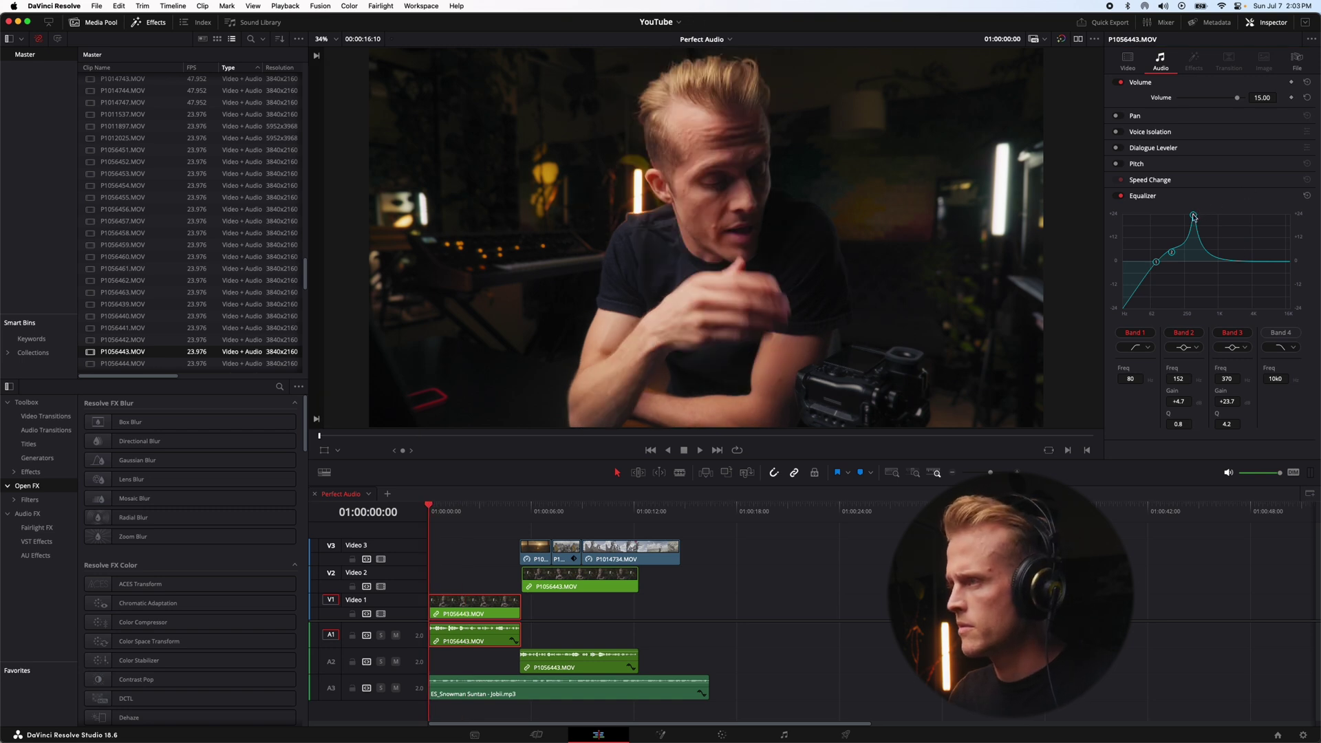
{"action": "key", "text": "space"}
{"action": "left_click_drag", "start_coordinate": [1194, 217], "coordinate": [1212, 219]}
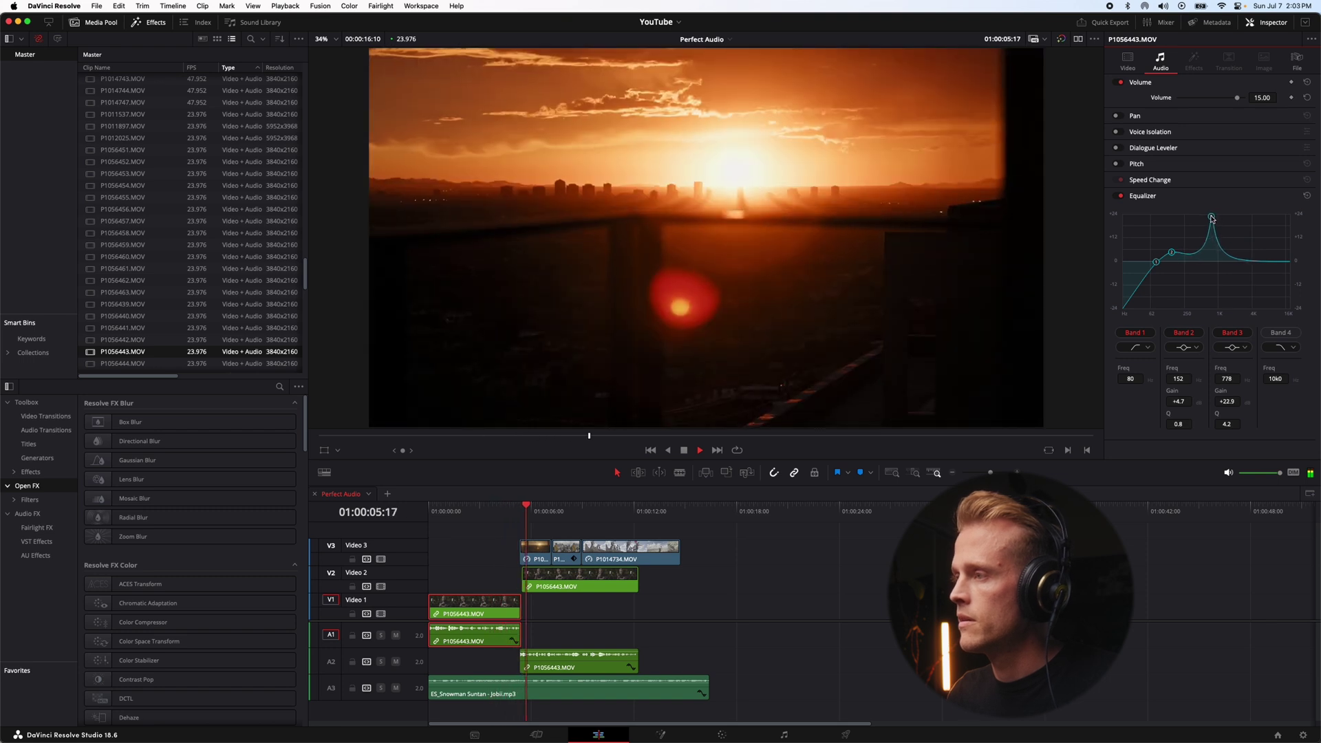
{"action": "key", "text": "space"}
{"action": "left_click", "coordinate": [468, 527]}
{"action": "left_click_drag", "start_coordinate": [438, 511], "coordinate": [423, 510]}
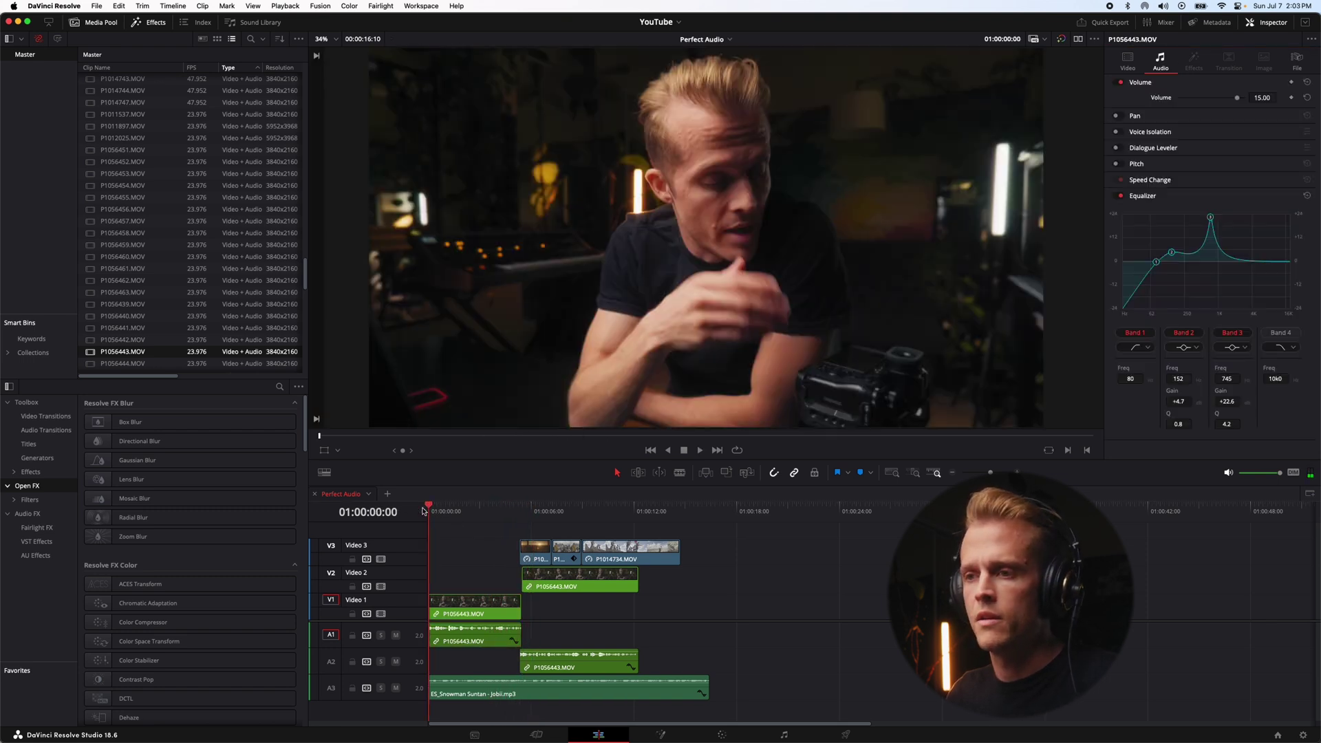
{"action": "left_click", "coordinate": [474, 633]}
{"action": "key", "text": "space"}
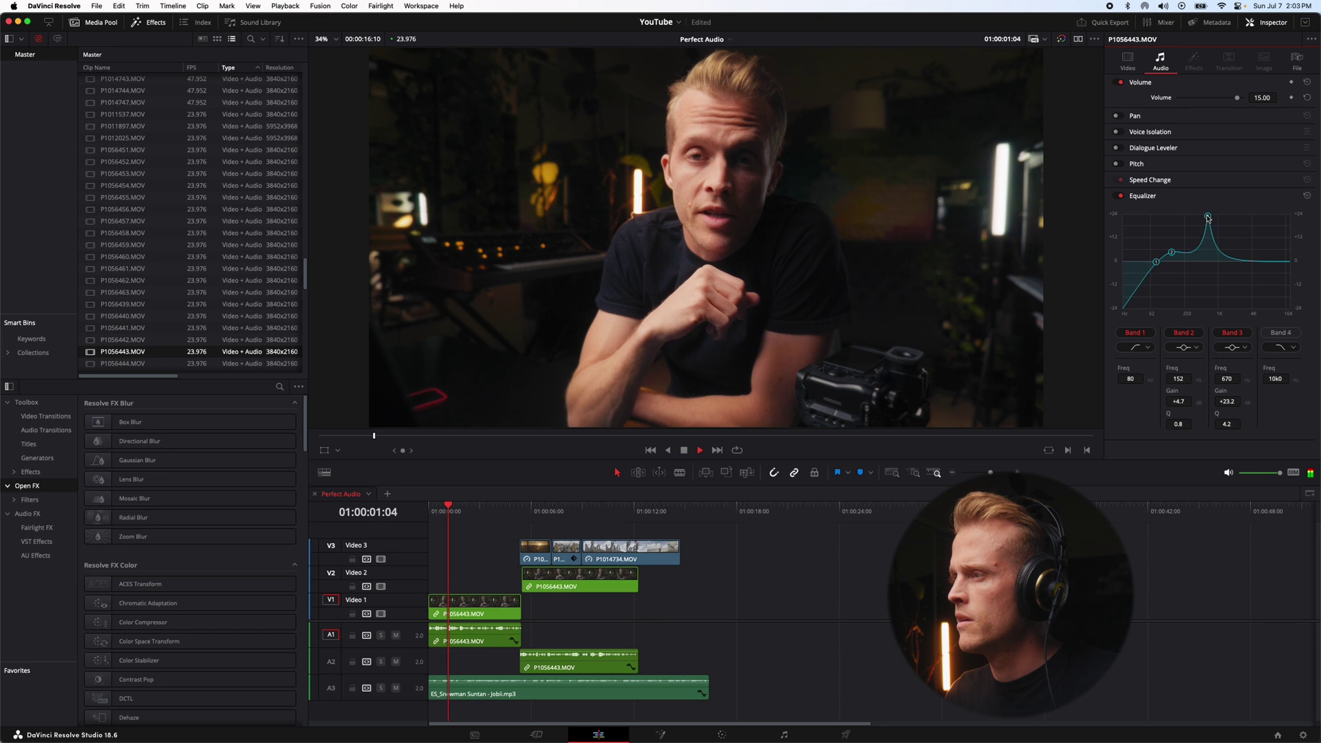
{"action": "left_click_drag", "start_coordinate": [1209, 219], "coordinate": [1200, 217]}
{"action": "key", "text": "space"}
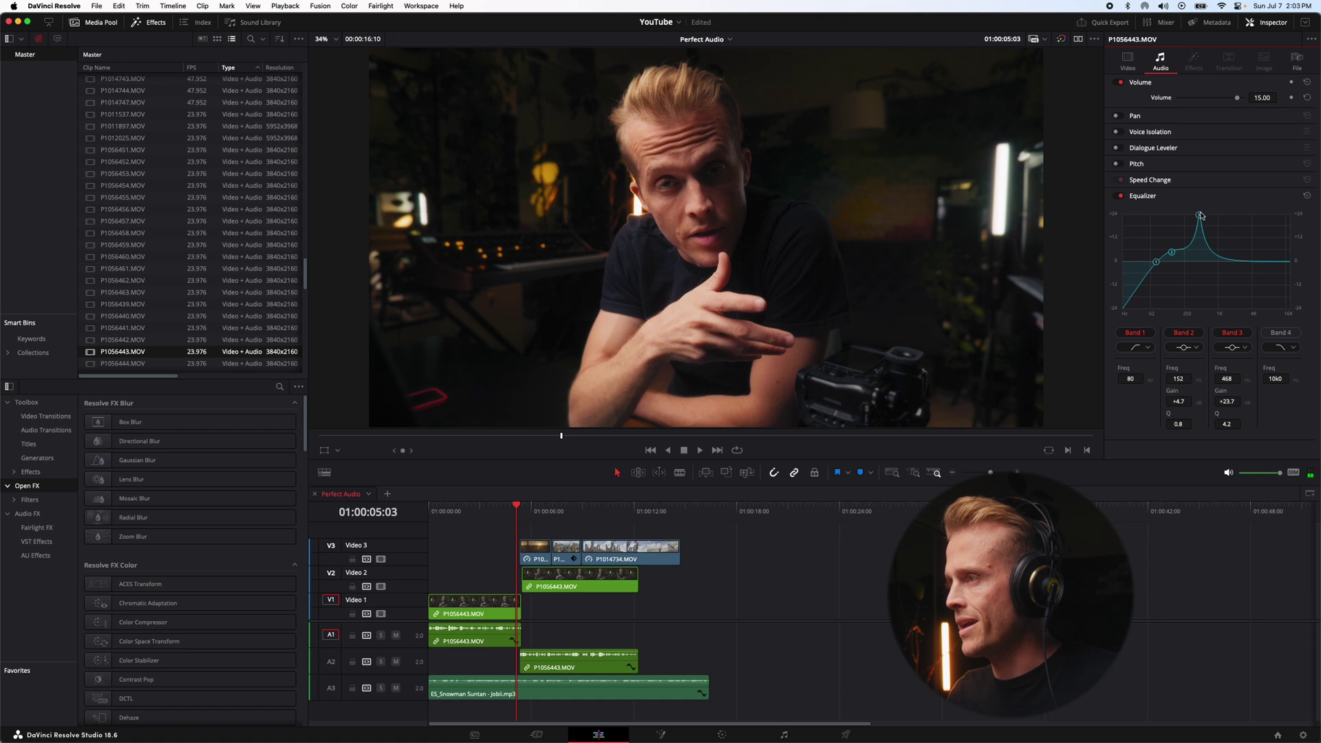
- Turn the Band 3 boost into a cut of about -8.9 dB at 478 Hz and listen from the start
{"action": "left_click_drag", "start_coordinate": [1199, 217], "coordinate": [1201, 281]}
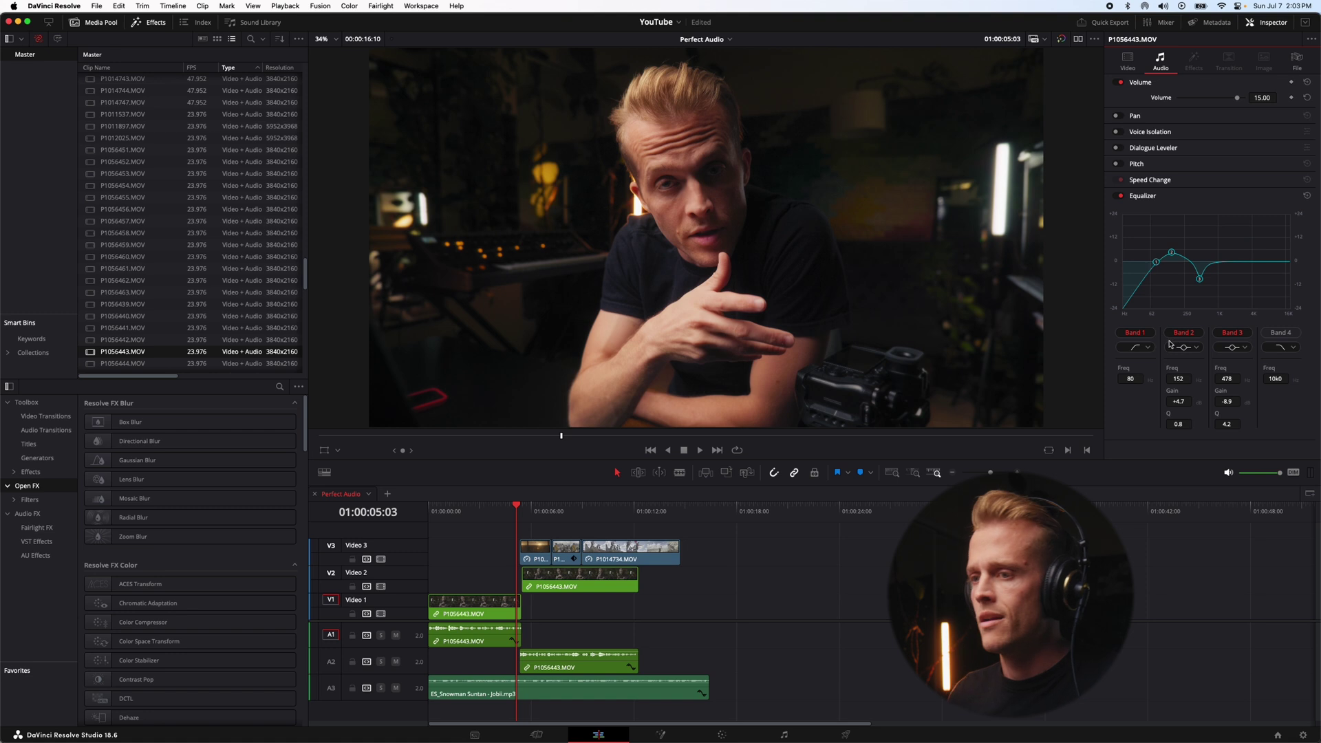
{"action": "left_click_drag", "start_coordinate": [450, 507], "coordinate": [427, 509]}
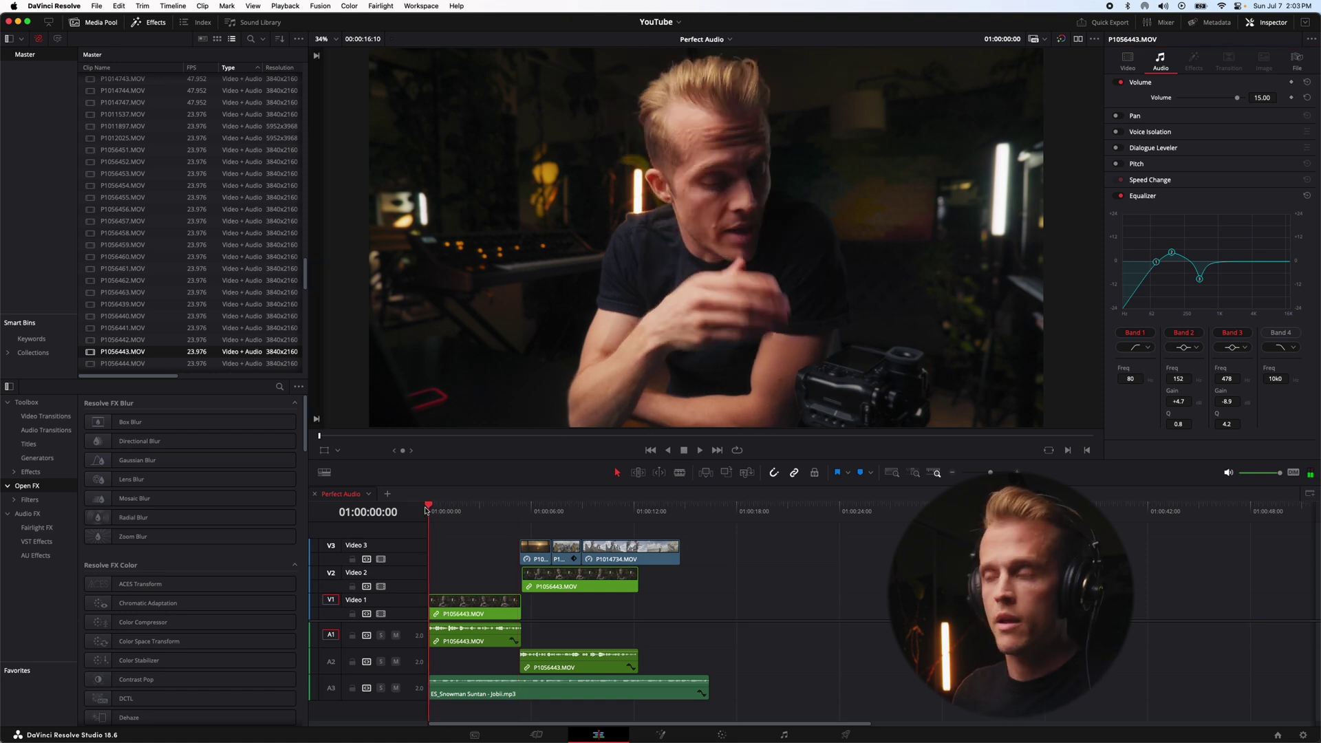
{"action": "key", "text": "space"}
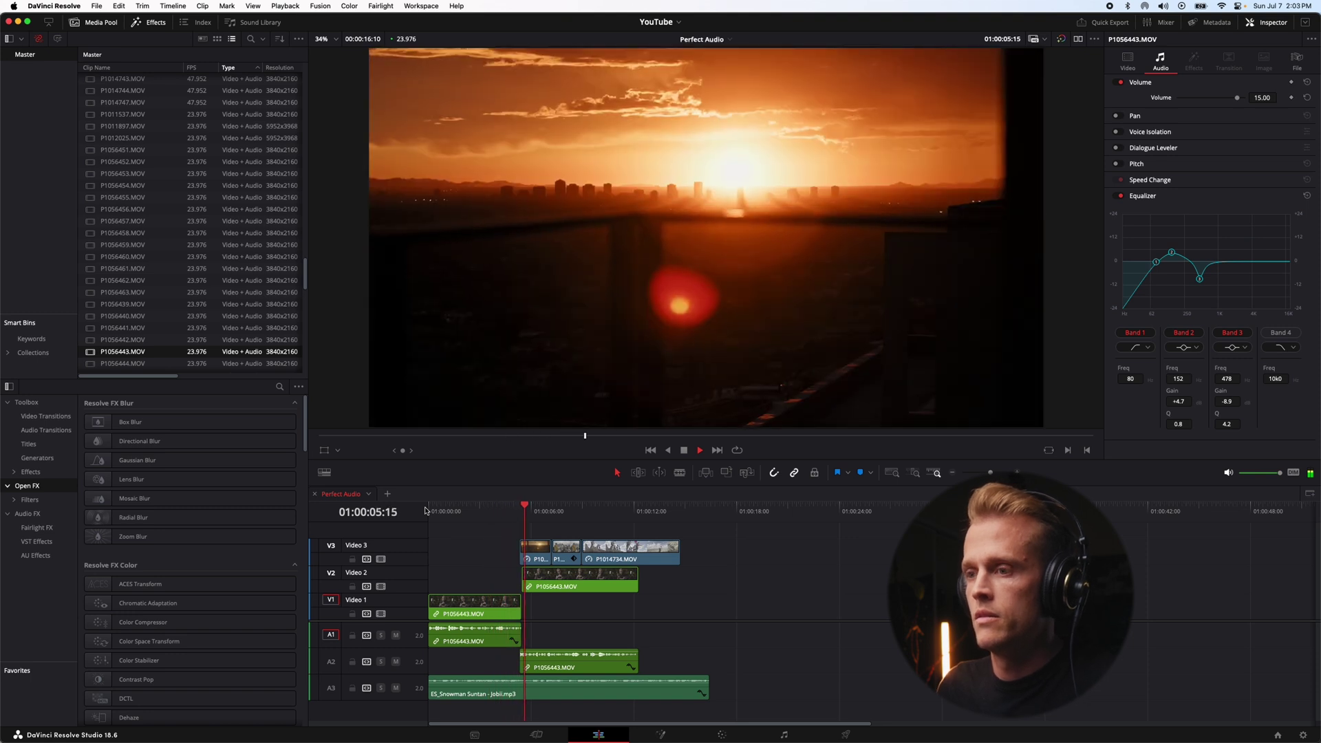
{"action": "key", "text": "space"}
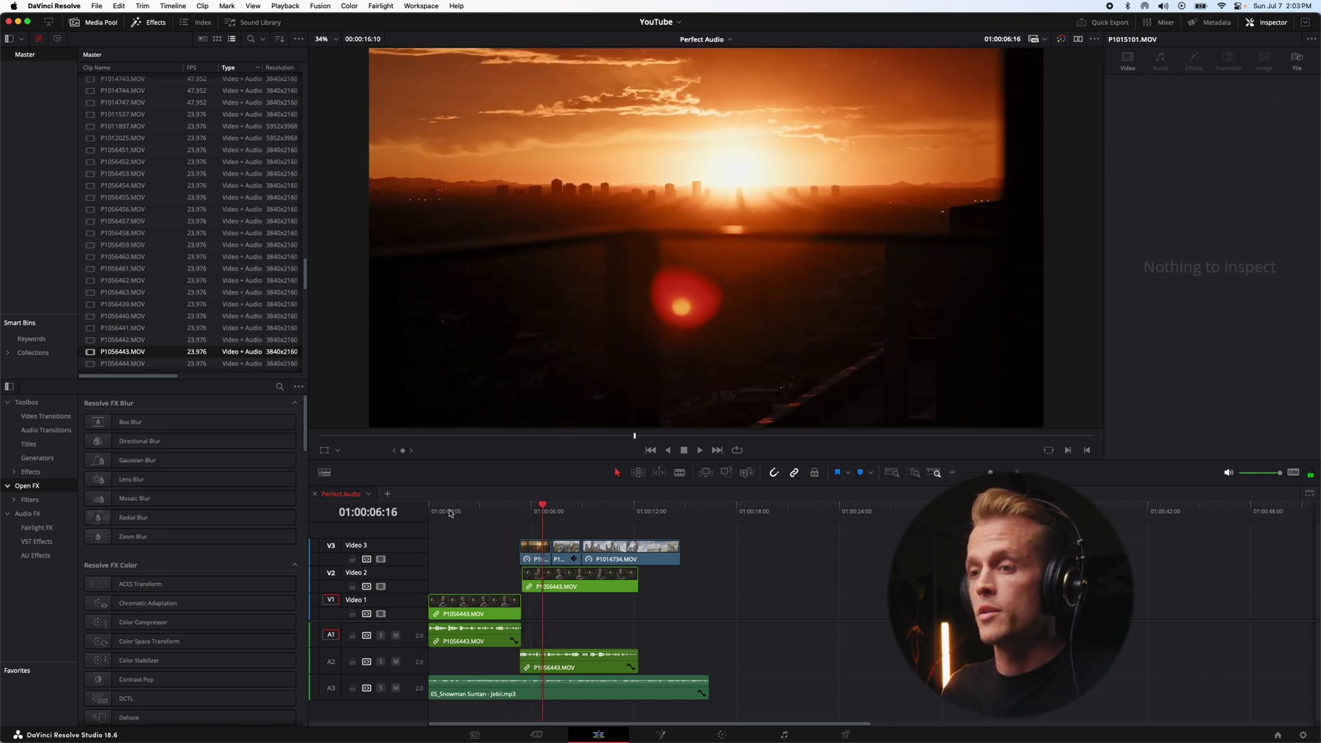
{"action": "left_click", "coordinate": [427, 513]}
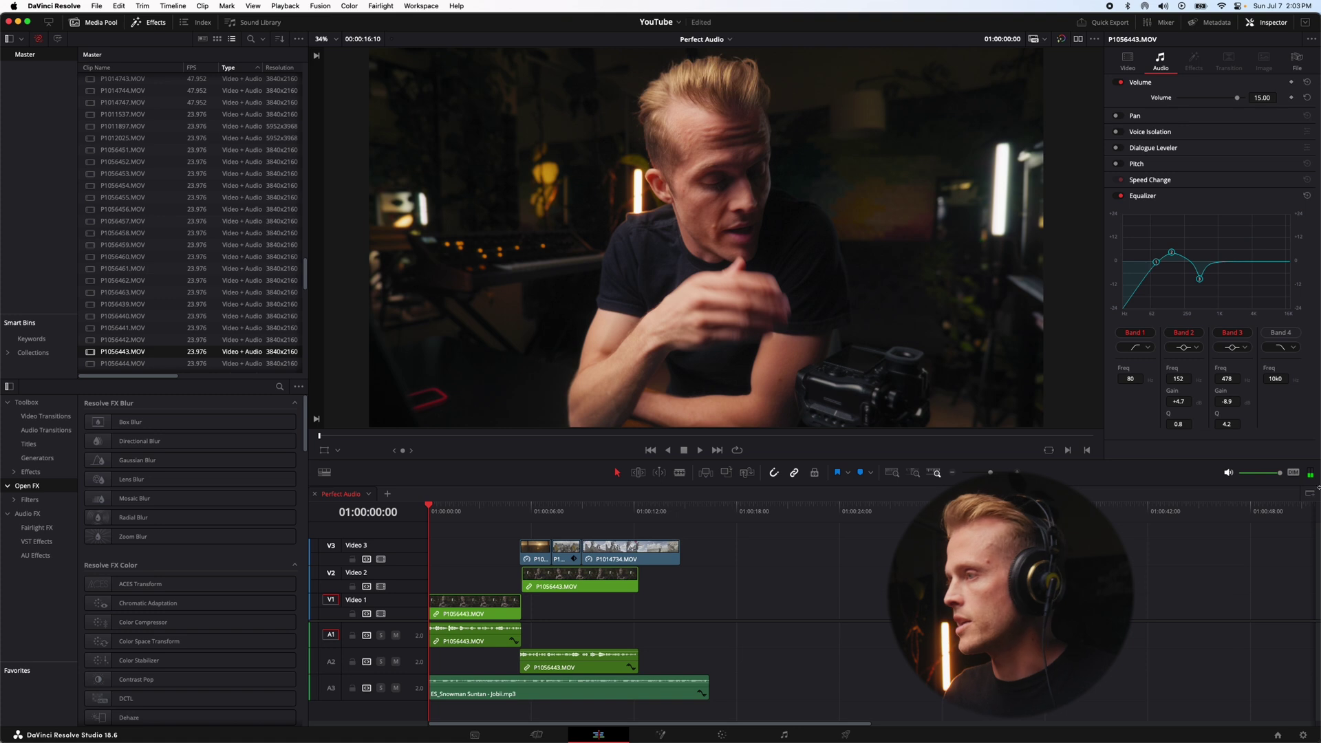
- Enable Band 4 as a bell filter and raise it to +24 dB at about 7.1 kHz with a Q of 7.2
{"action": "left_click", "coordinate": [1281, 334]}
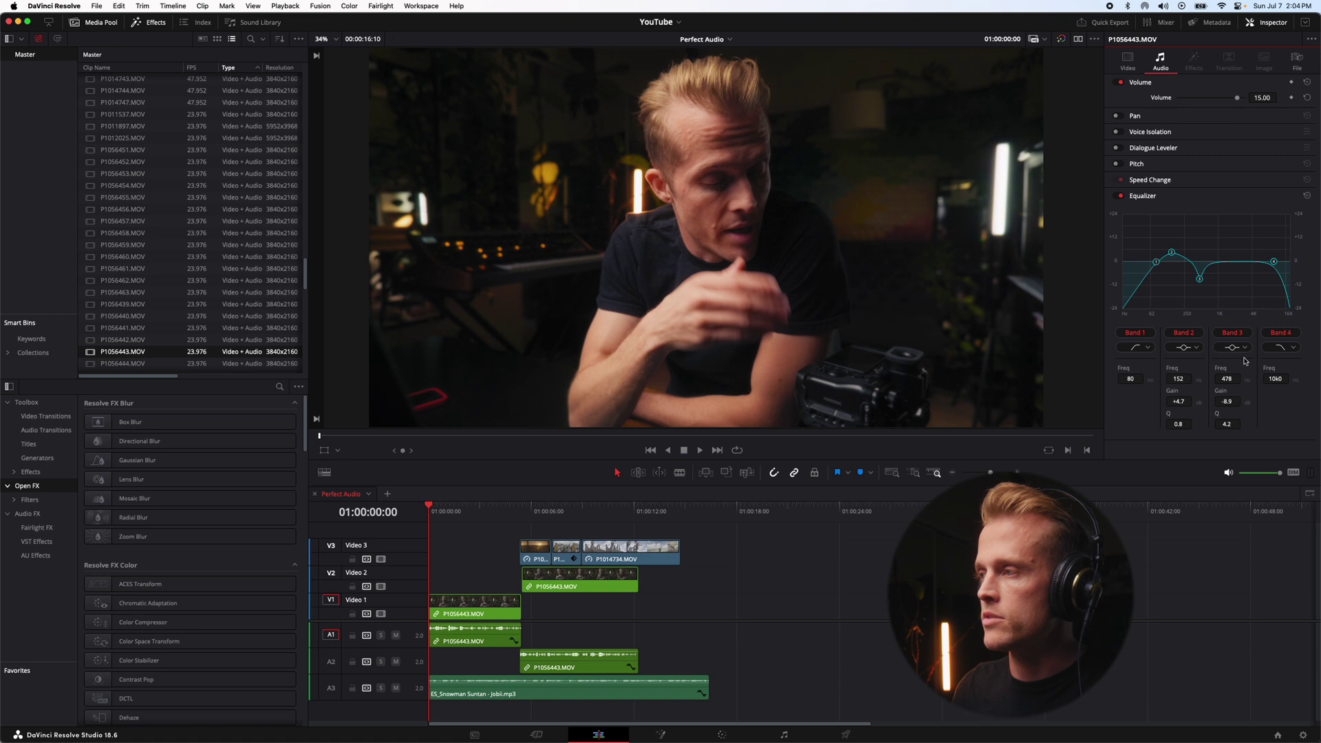
{"action": "left_click", "coordinate": [1289, 349]}
{"action": "left_click", "coordinate": [1288, 386]}
{"action": "left_click_drag", "start_coordinate": [1274, 264], "coordinate": [1265, 214]}
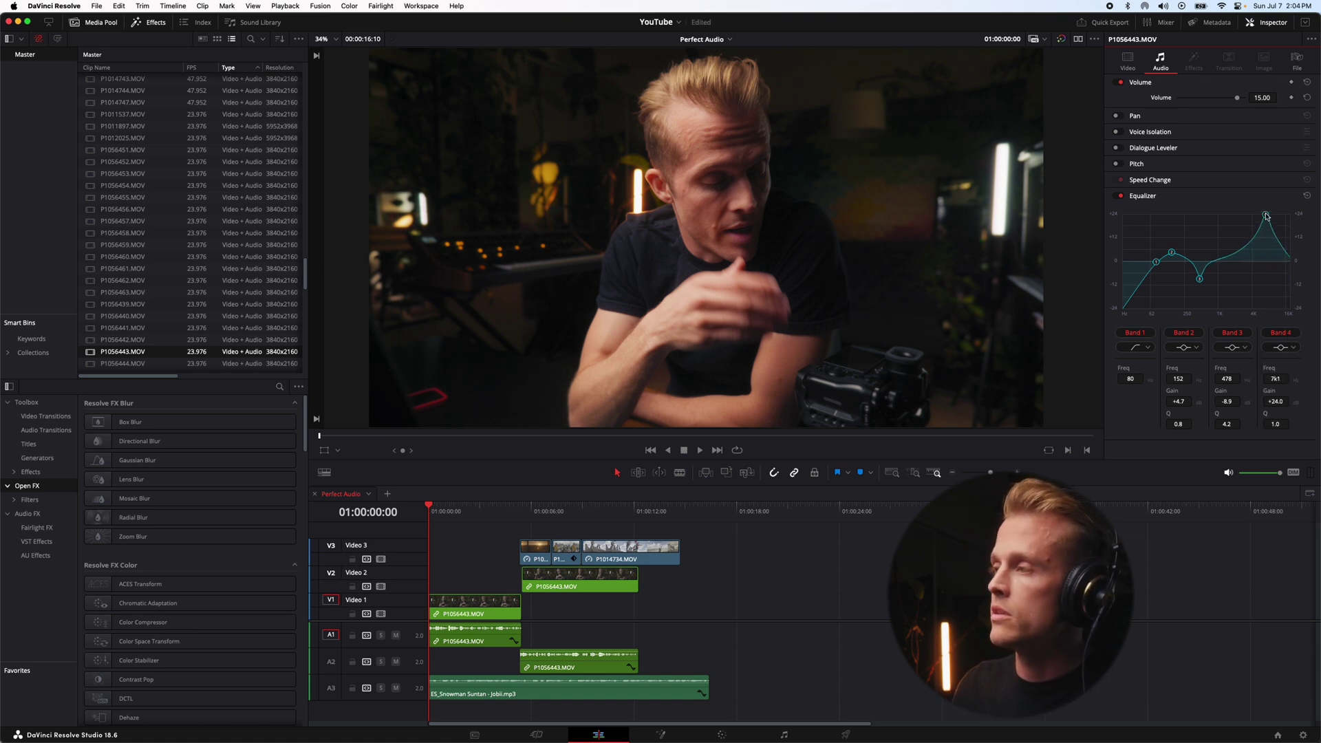
{"action": "left_click_drag", "start_coordinate": [1276, 426], "coordinate": [1288, 427]}
- Sweep Band 4 during playback, cut it to about -7.3 dB at 7.4 kHz, and listen from the start
{"action": "key", "text": "space"}
{"action": "left_click_drag", "start_coordinate": [1266, 217], "coordinate": [1268, 219]}
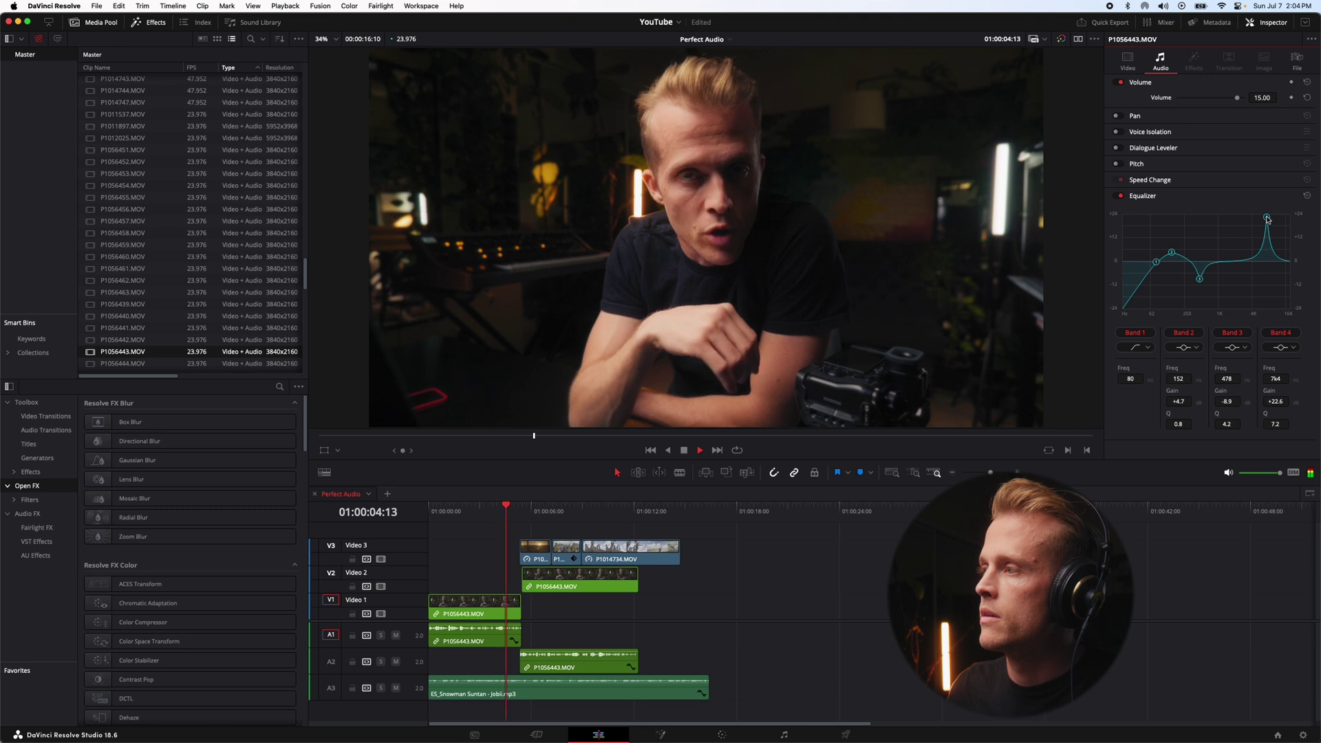
{"action": "key", "text": "space"}
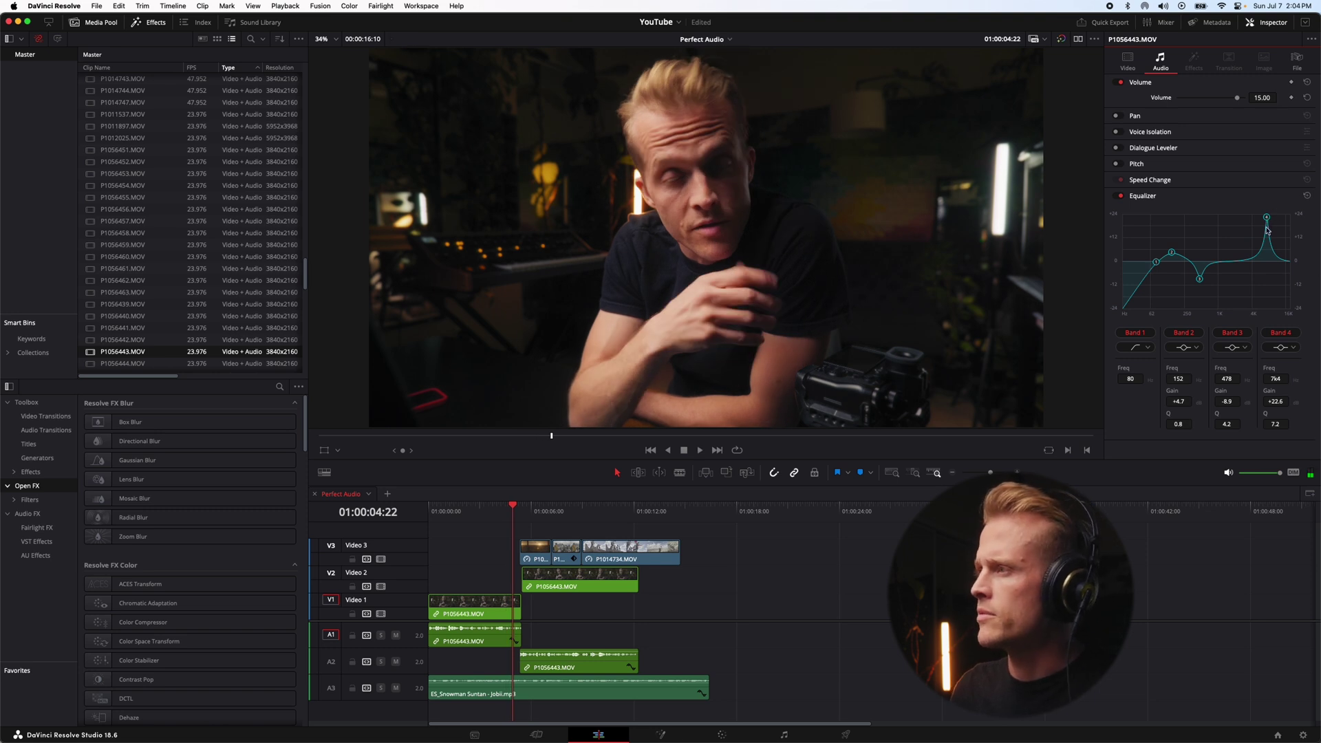
{"action": "left_click_drag", "start_coordinate": [1269, 219], "coordinate": [1268, 278]}
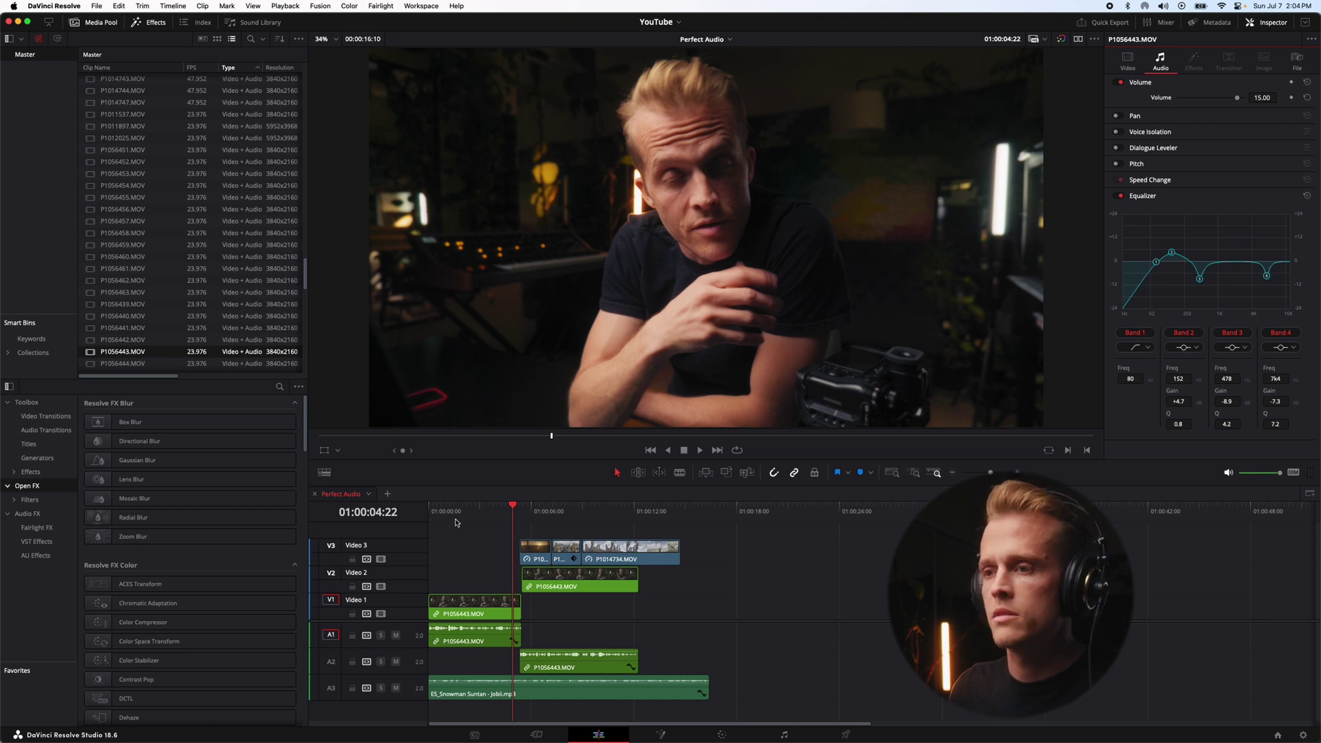
{"action": "left_click", "coordinate": [433, 509]}
{"action": "key", "text": "space"}
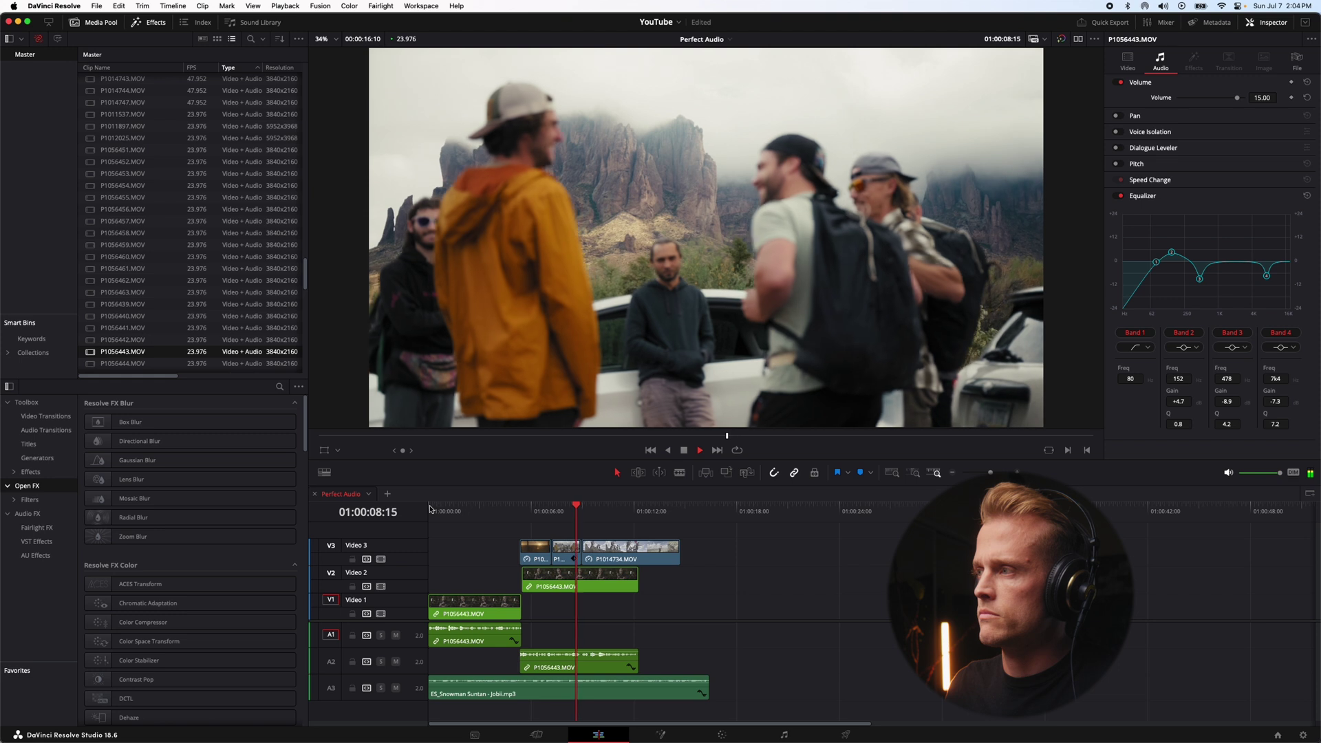
{"action": "key", "text": "space"}
- Copy the first dialogue clip's attributes and paste its volume, plugins, equalizer and retime effects onto the second dialogue clip
{"action": "left_click", "coordinate": [436, 513]}
{"action": "left_click", "coordinate": [484, 617]}
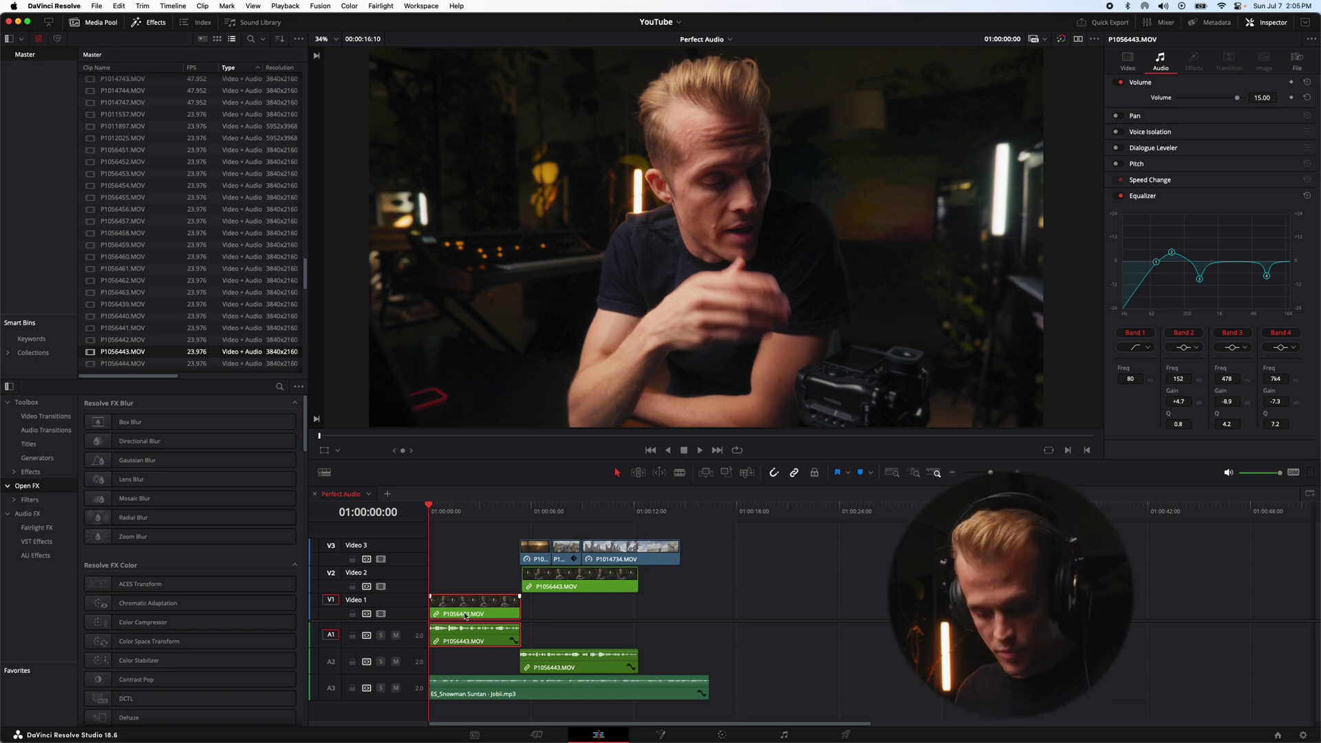
{"action": "left_click", "coordinate": [558, 580]}
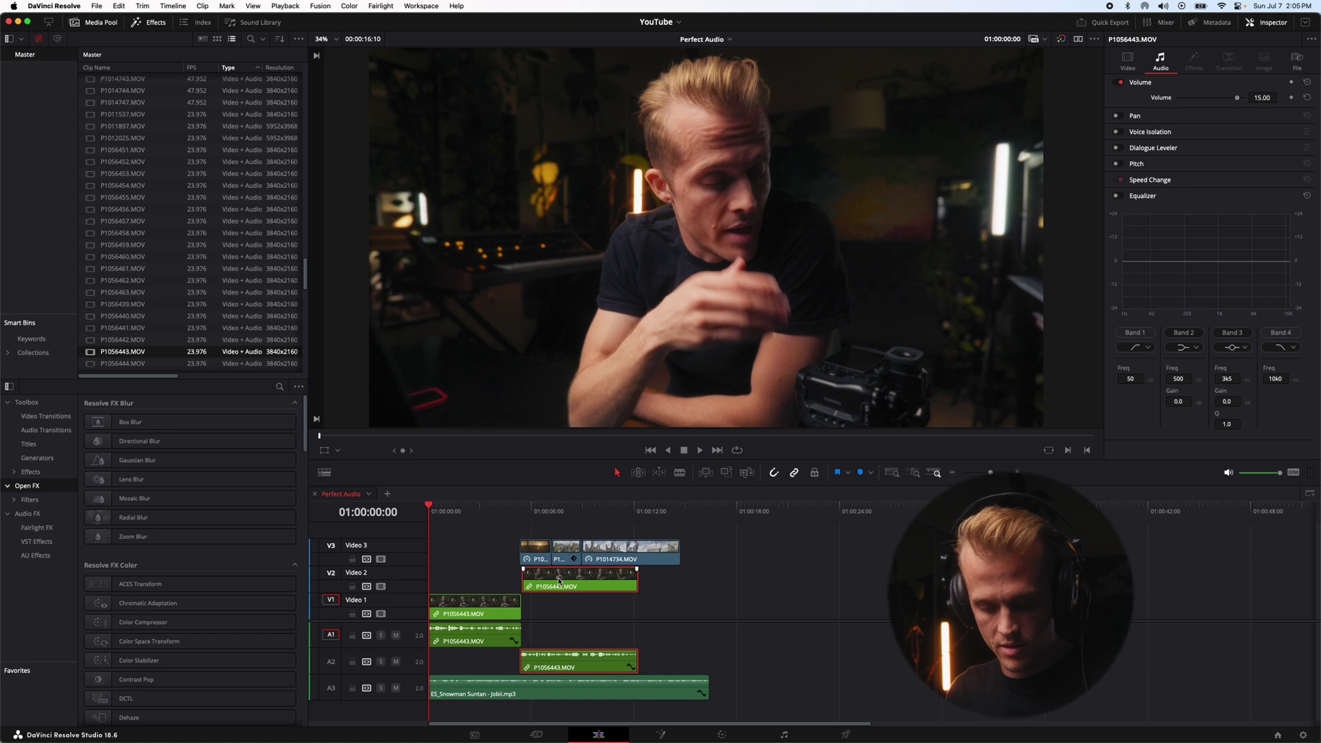
{"action": "key", "text": "alt+v"}
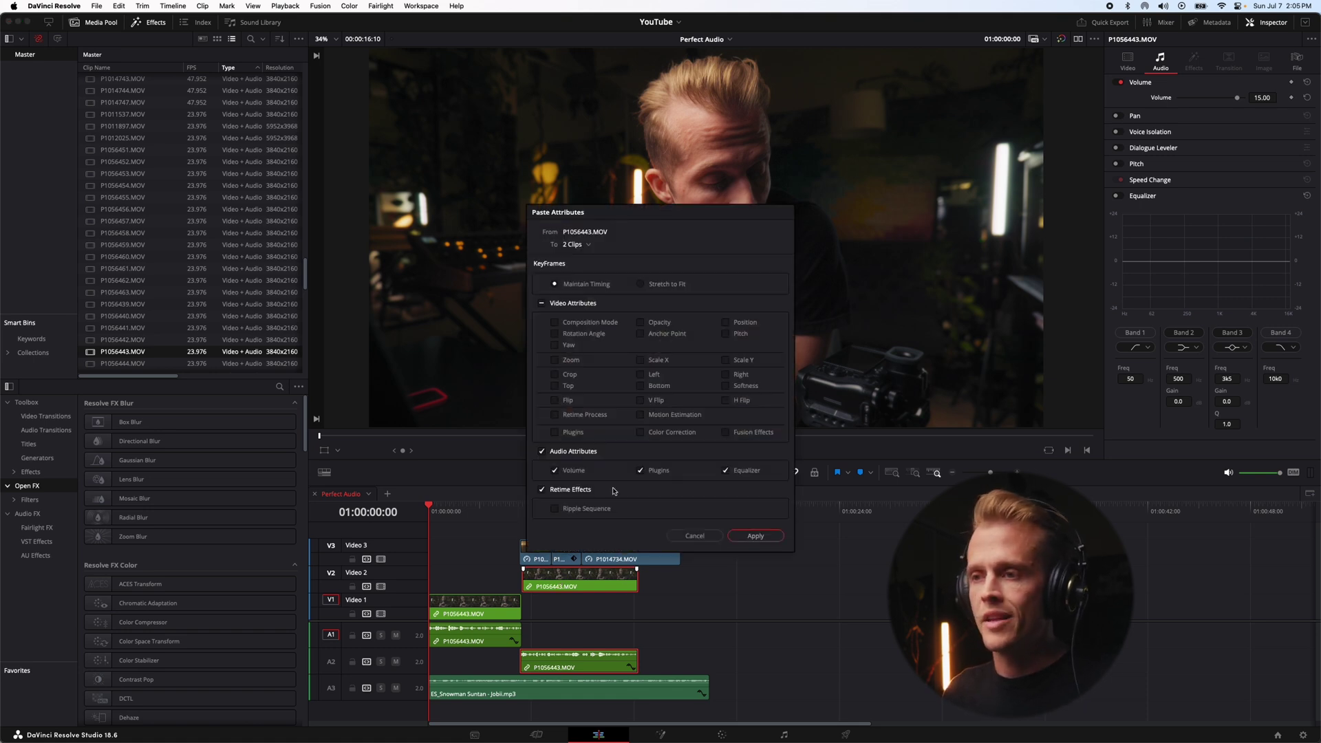
{"action": "left_click", "coordinate": [754, 539]}
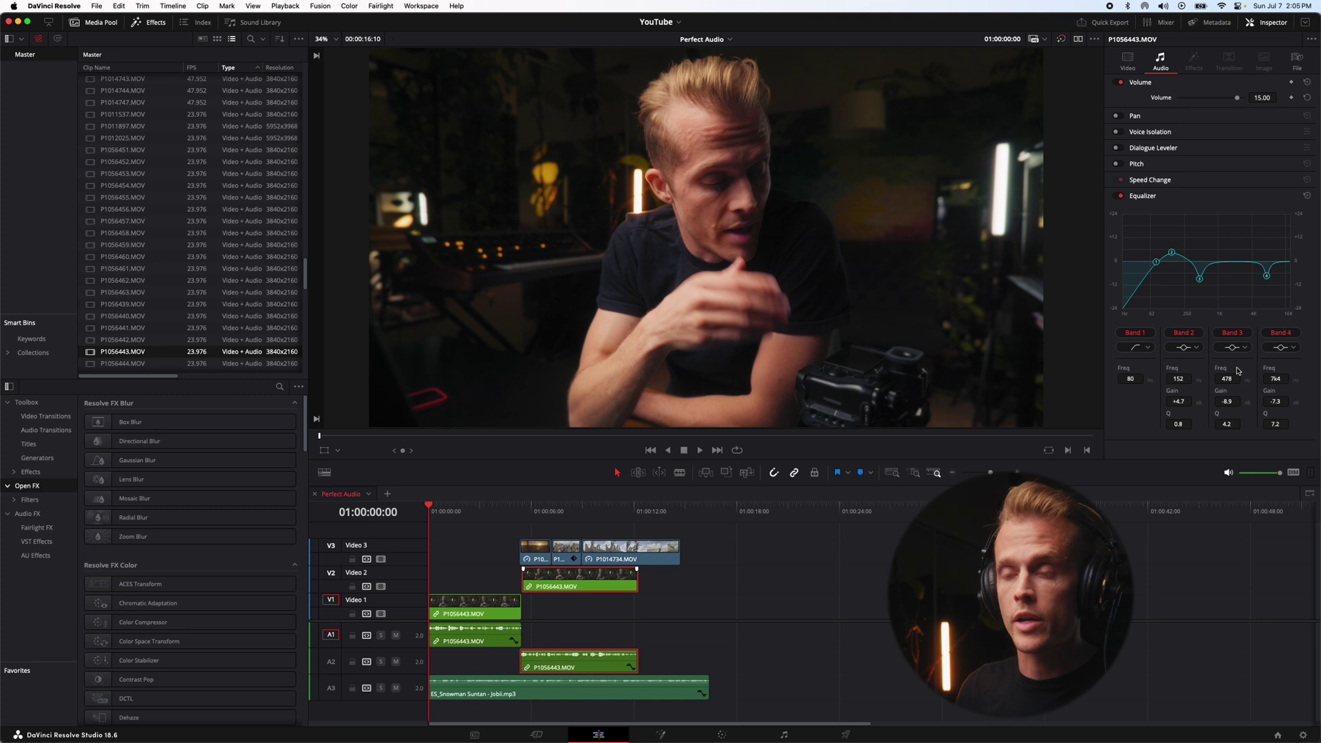
- Play through the mix, switch off the clip equalizer on both dialogue clips, and select the music clip
{"action": "key", "text": "space"}
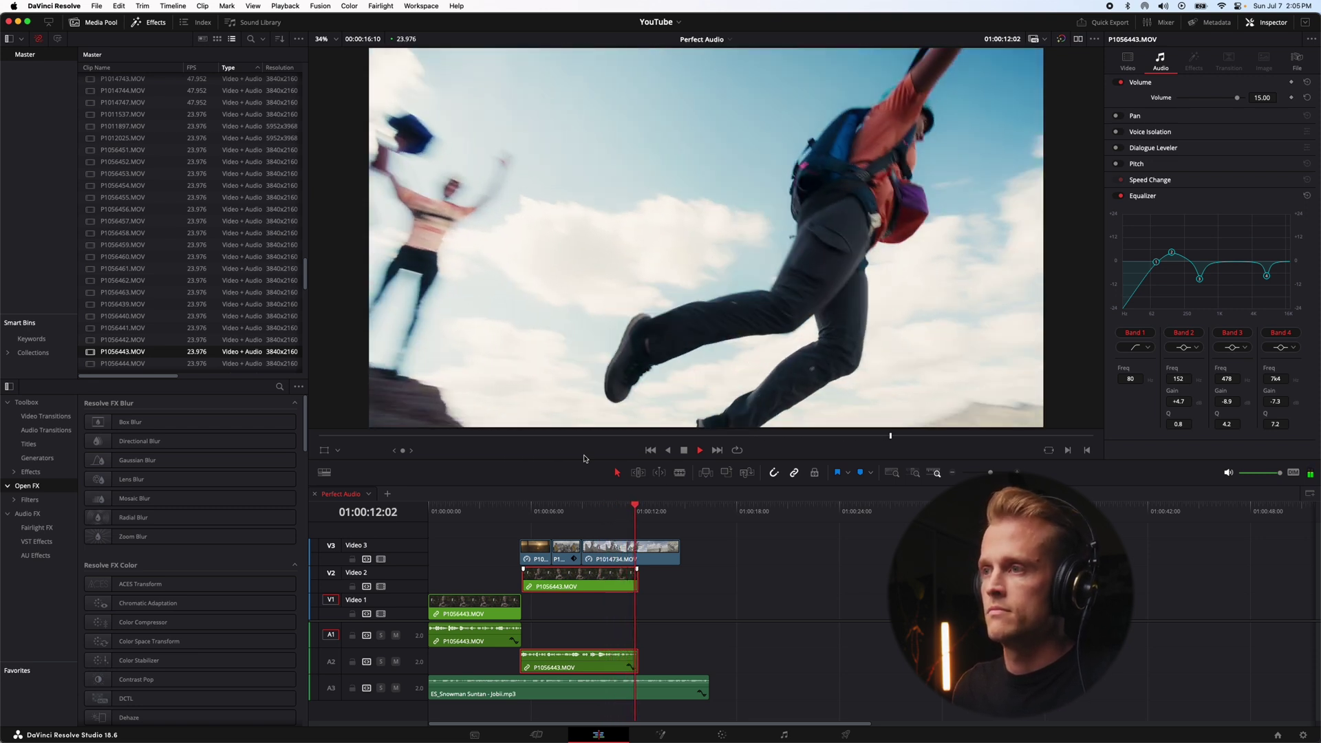
{"action": "key", "text": "space"}
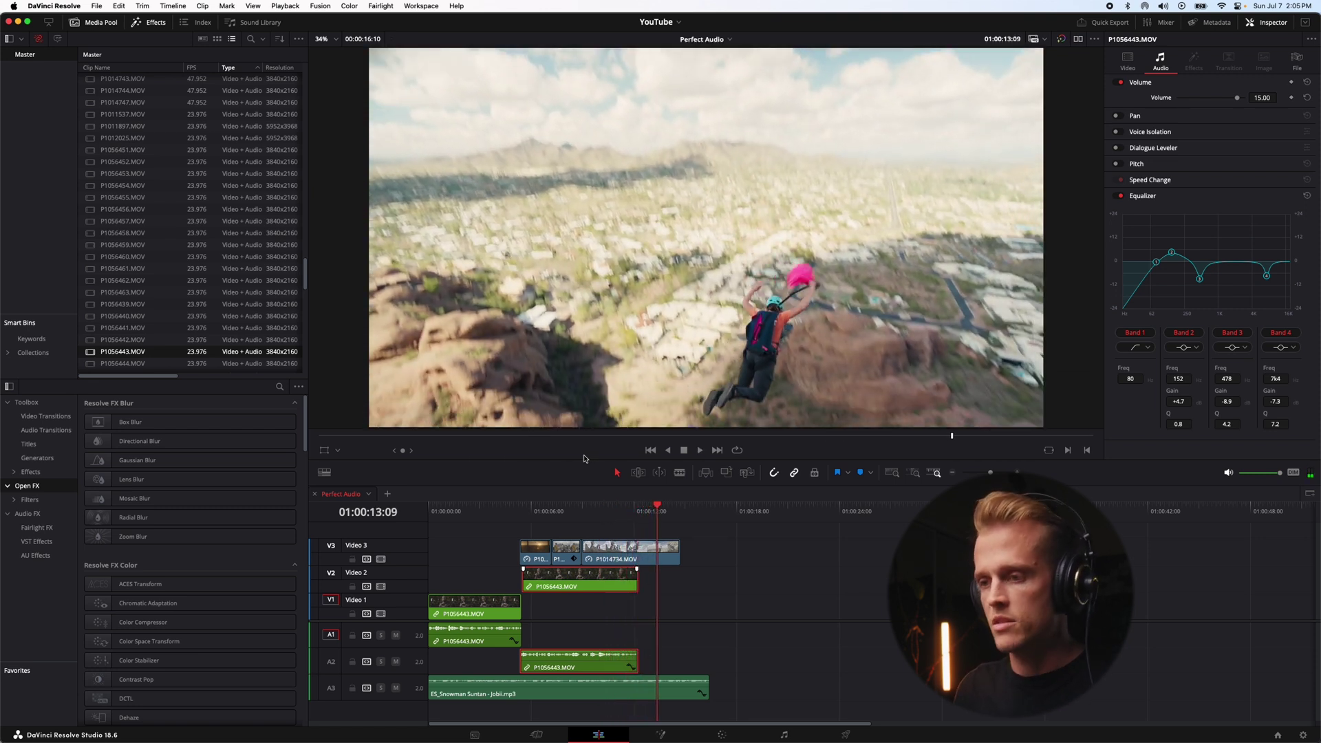
{"action": "left_click", "coordinate": [1117, 196]}
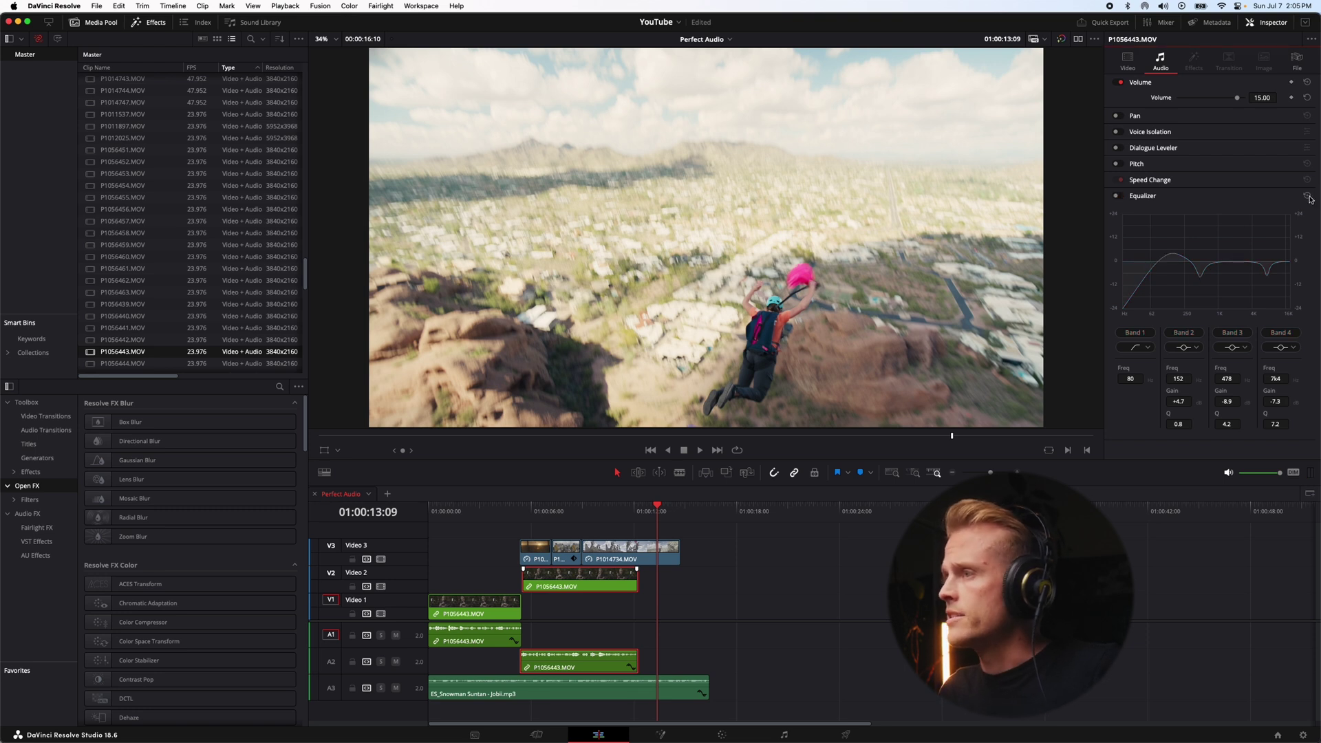
{"action": "left_click", "coordinate": [465, 610]}
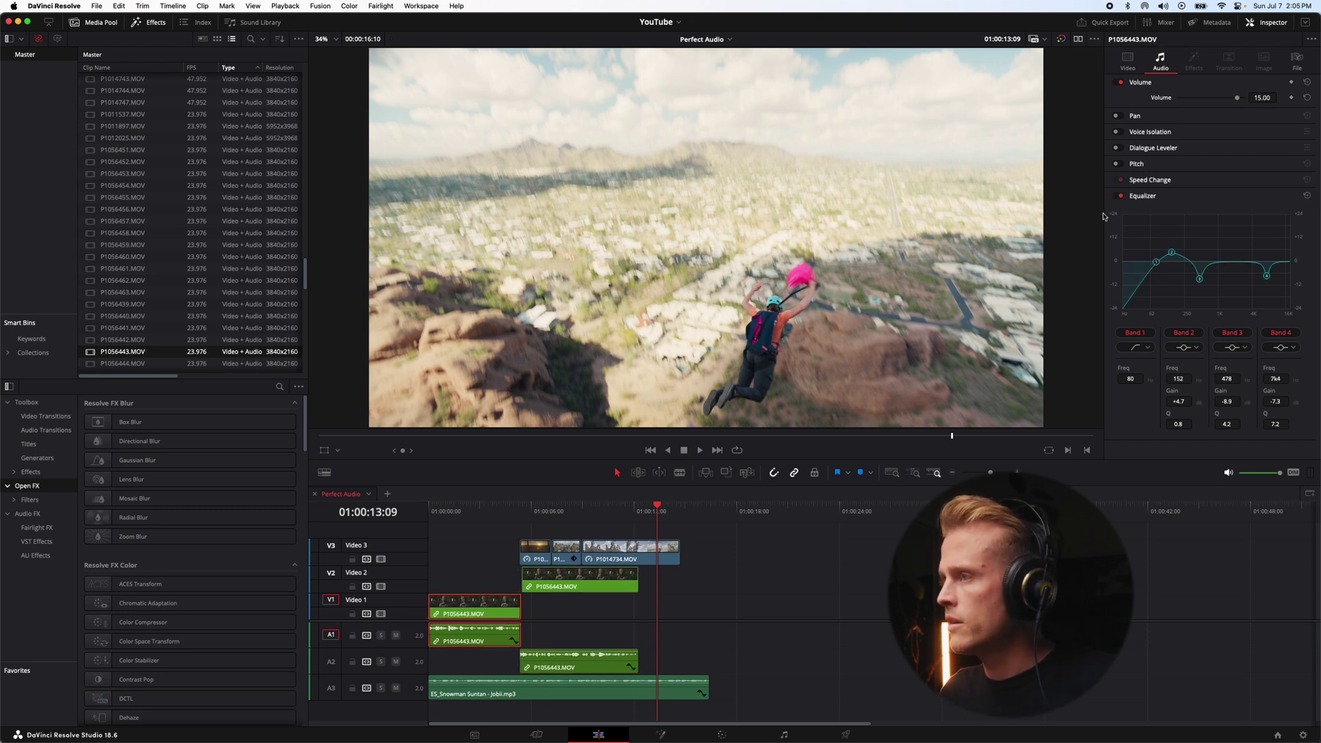
{"action": "left_click", "coordinate": [1118, 196]}
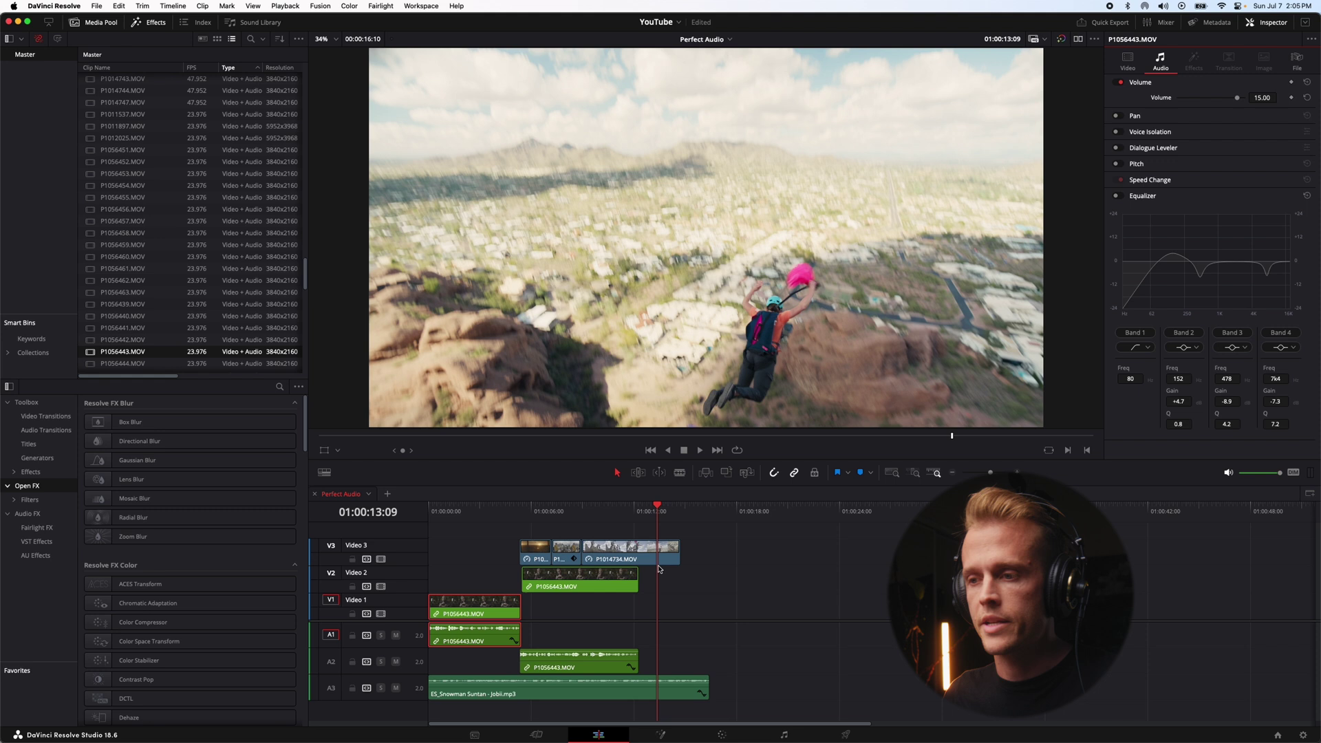
{"action": "left_click", "coordinate": [629, 689]}
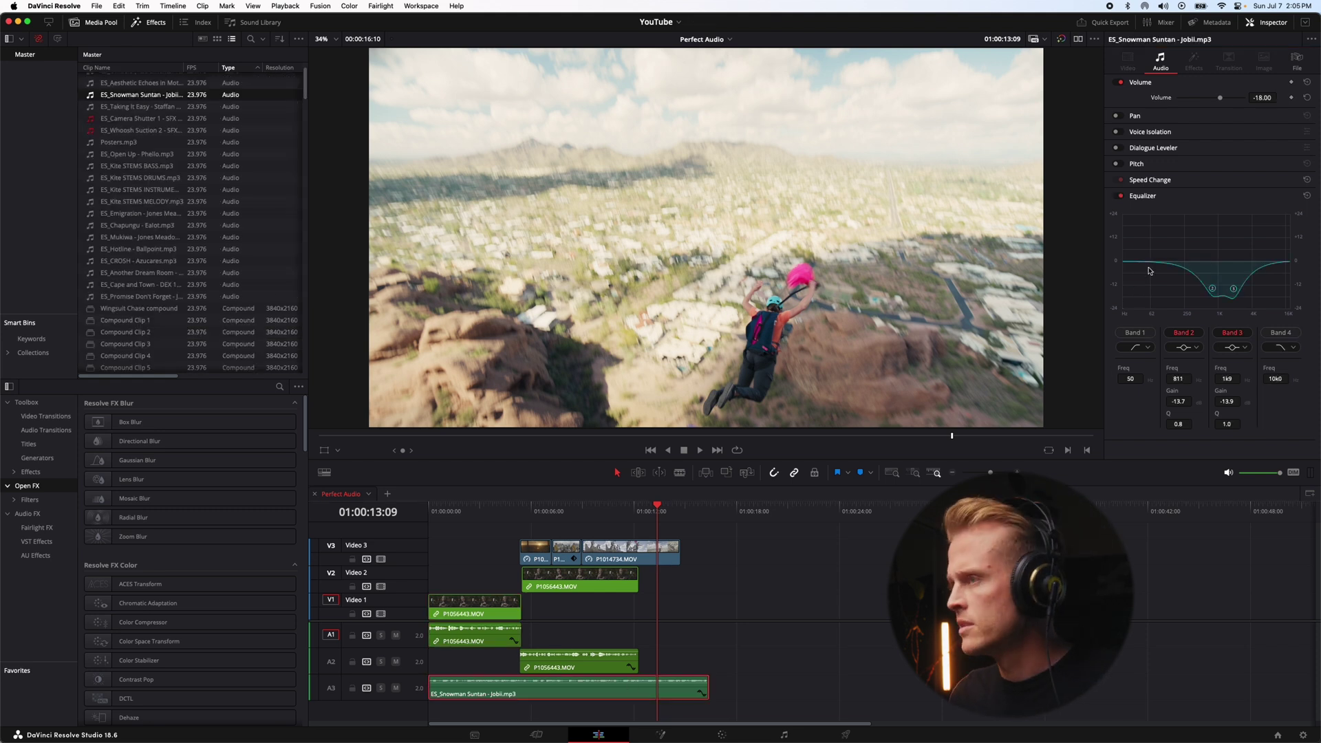
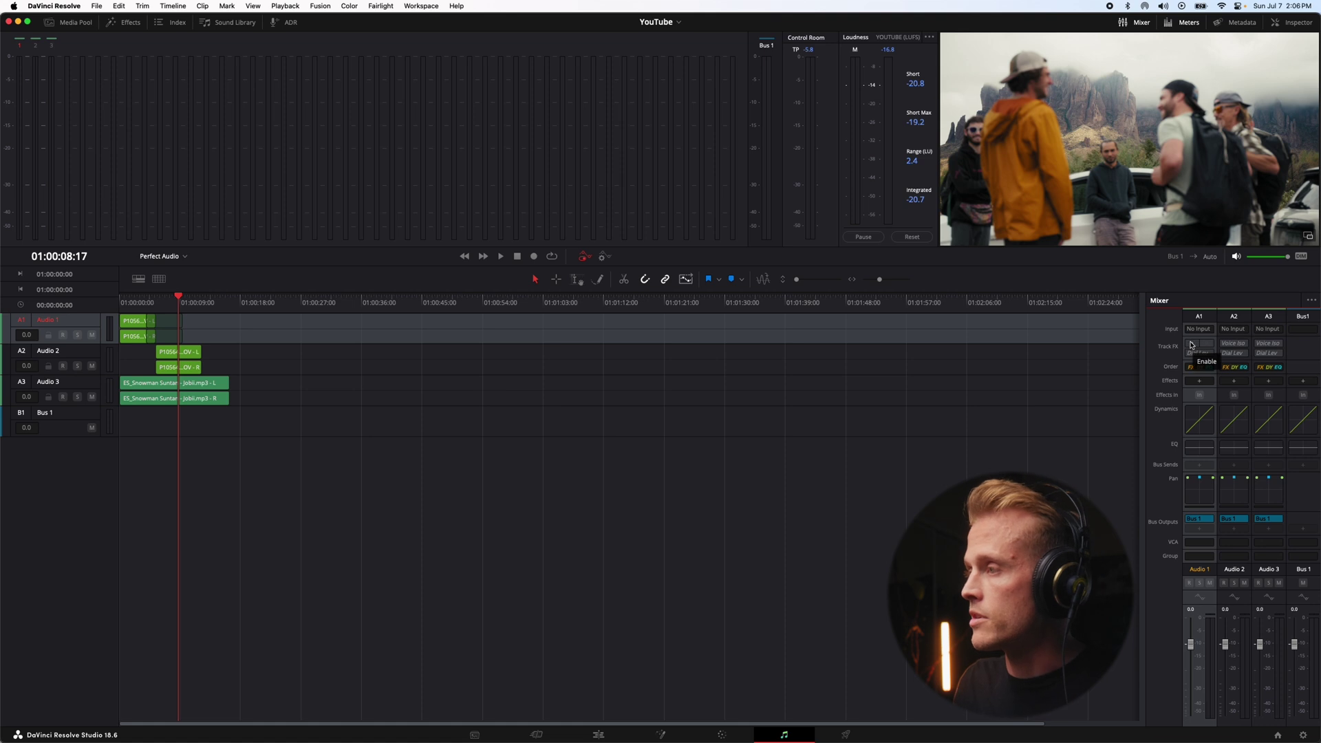
- Enable Voice Isolation on track Audio 1, mute the Audio 3 music track, and listen from the start
{"action": "left_click", "coordinate": [1193, 346]}
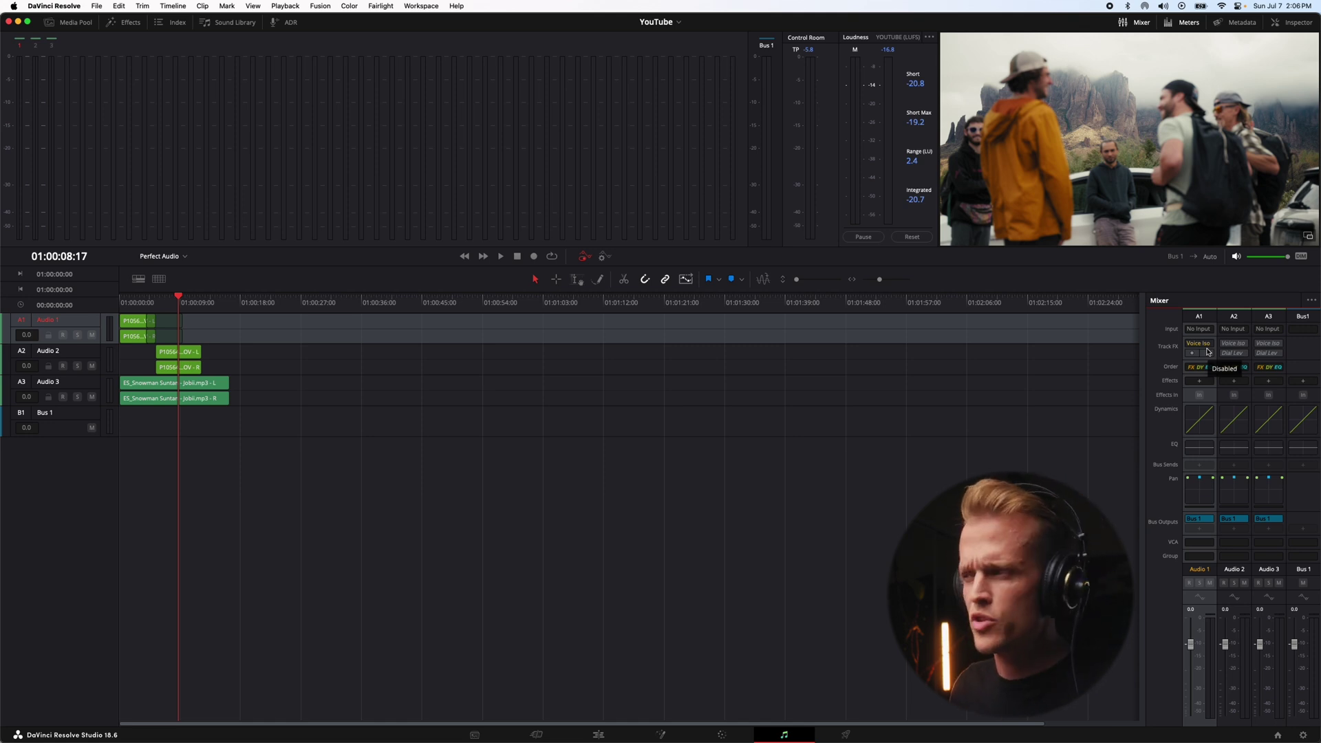
{"action": "left_click", "coordinate": [94, 398]}
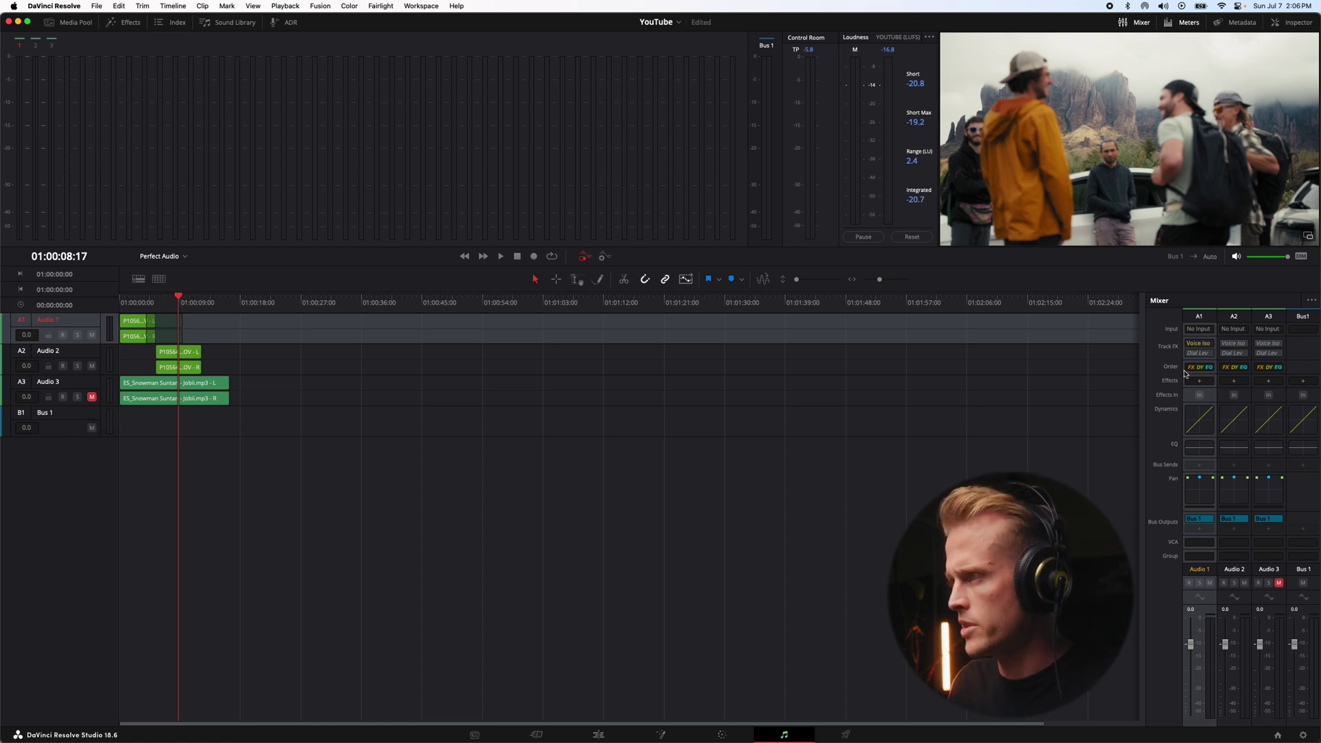
{"action": "left_click", "coordinate": [126, 302]}
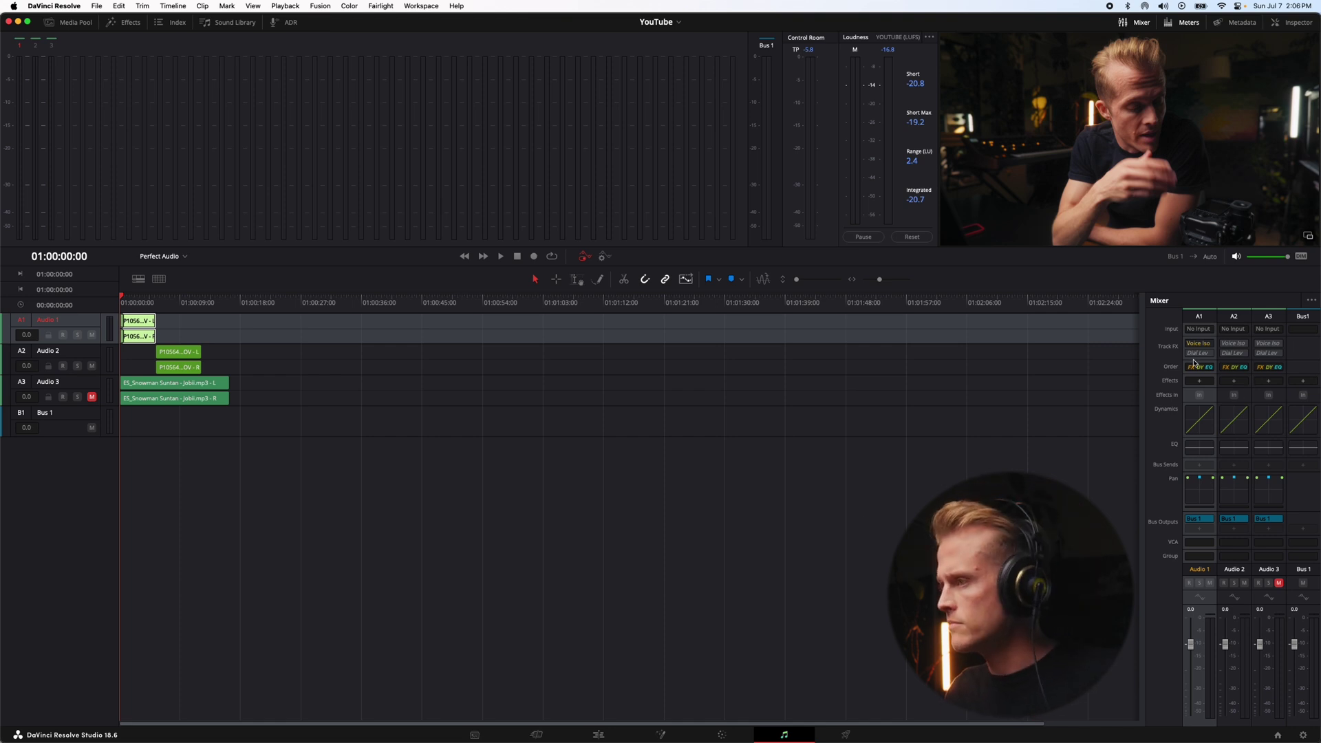
{"action": "key", "text": "space"}
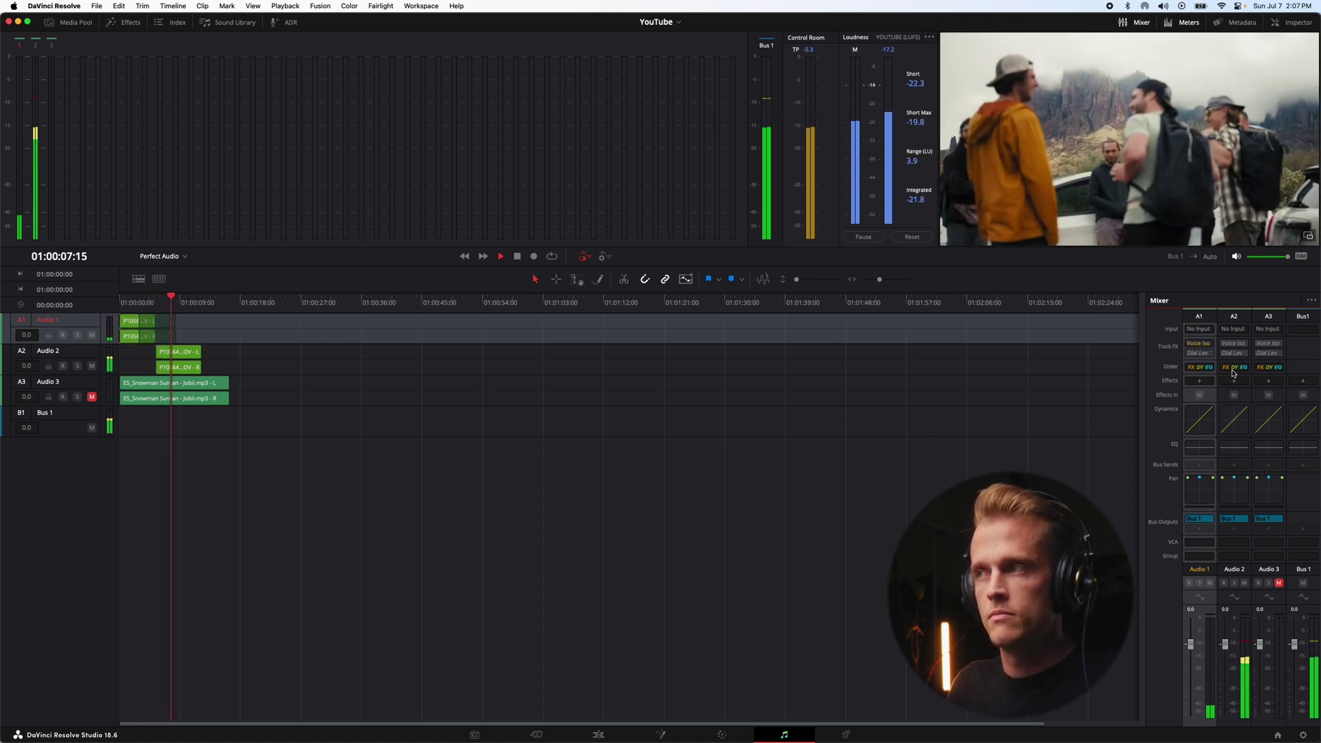
{"action": "key", "text": "space"}
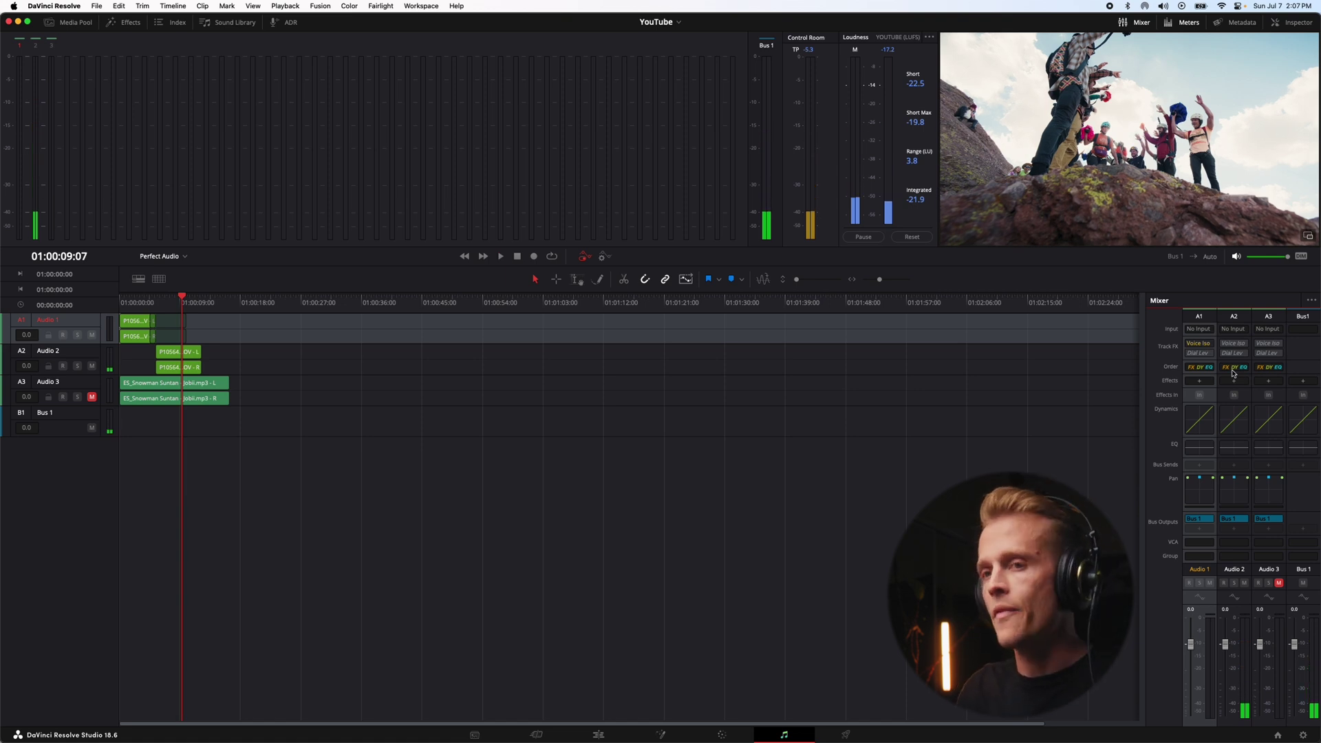
- Reduce the Voice Isolation amount on Audio 1 to 35 and listen from the start
{"action": "left_click", "coordinate": [126, 303]}
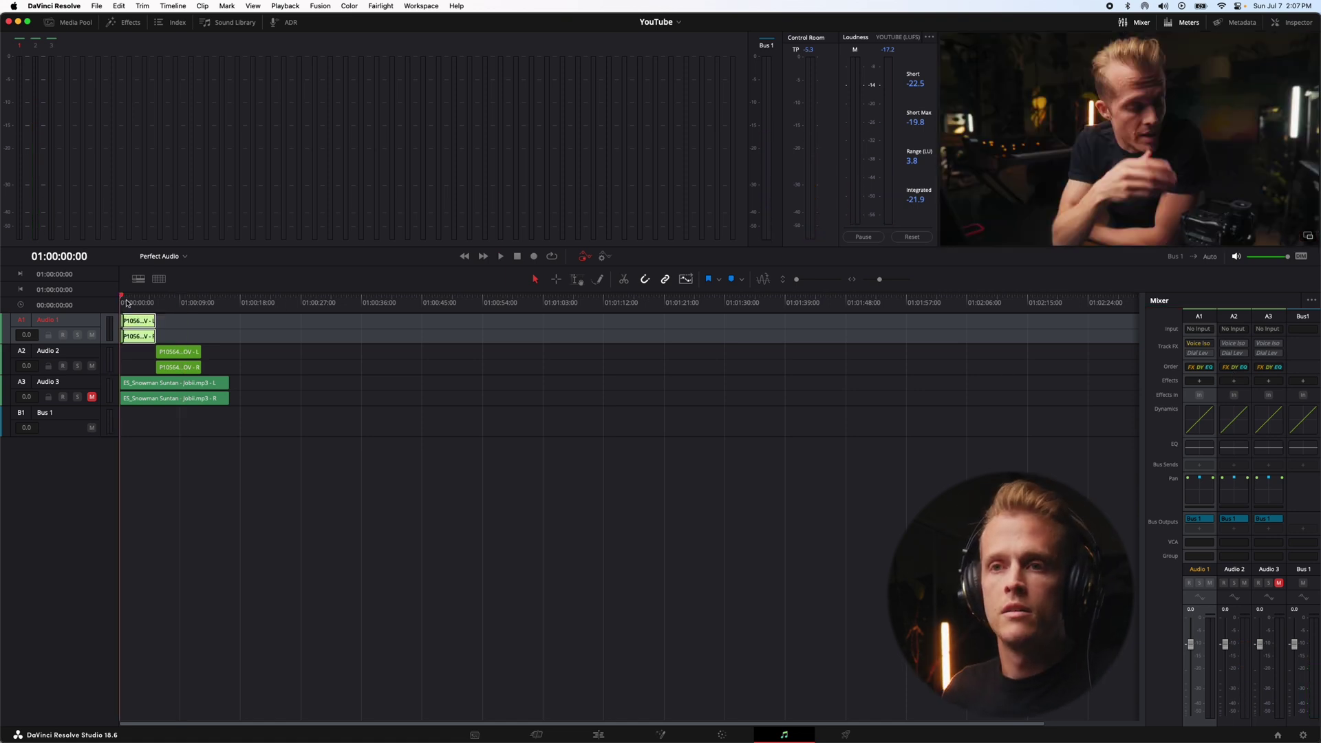
{"action": "left_click", "coordinate": [1207, 347]}
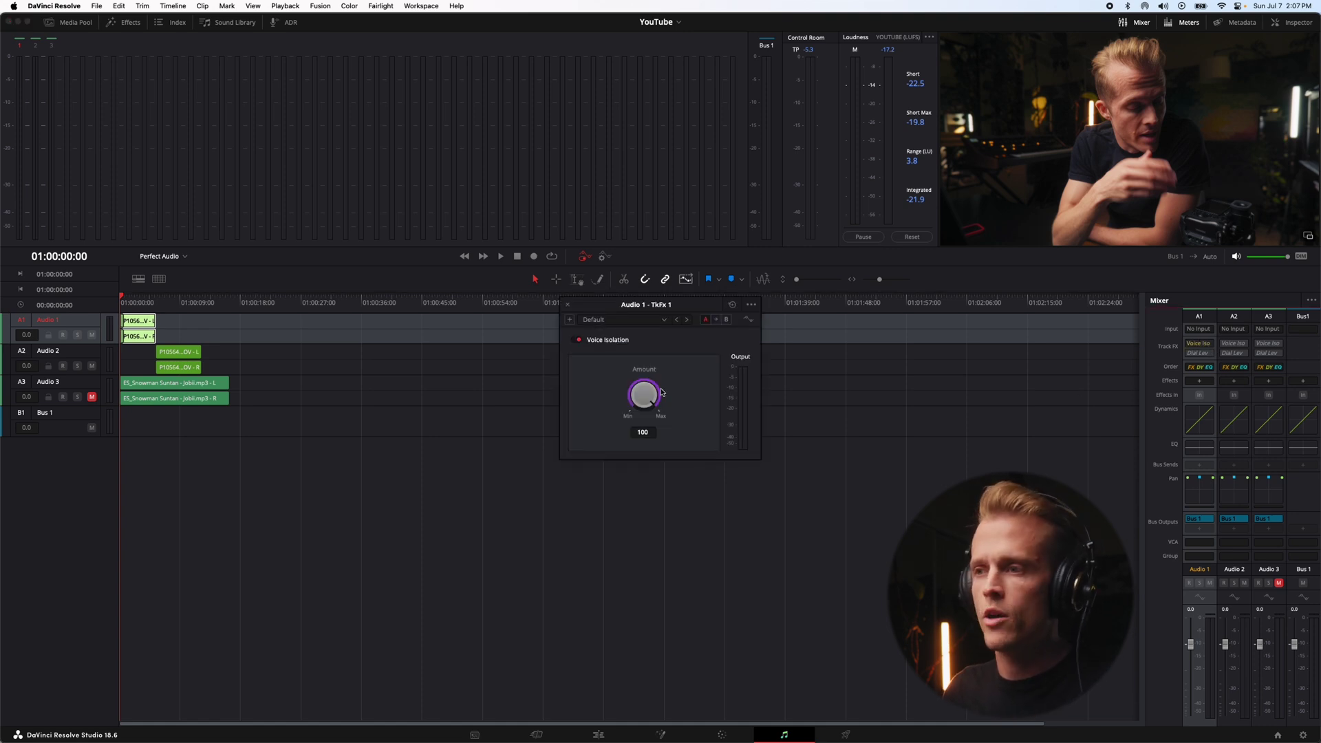
{"action": "left_click_drag", "start_coordinate": [609, 398], "coordinate": [561, 407]}
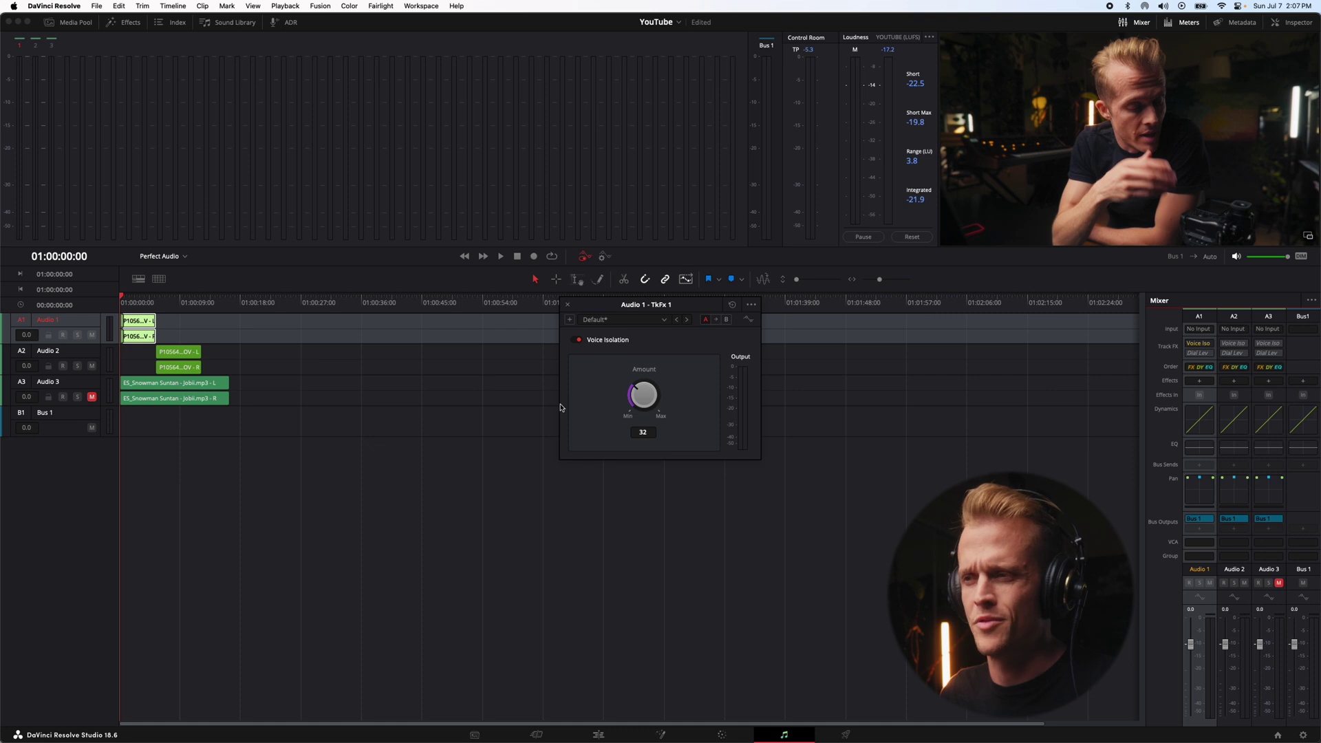
{"action": "left_click_drag", "start_coordinate": [561, 408], "coordinate": [562, 406]}
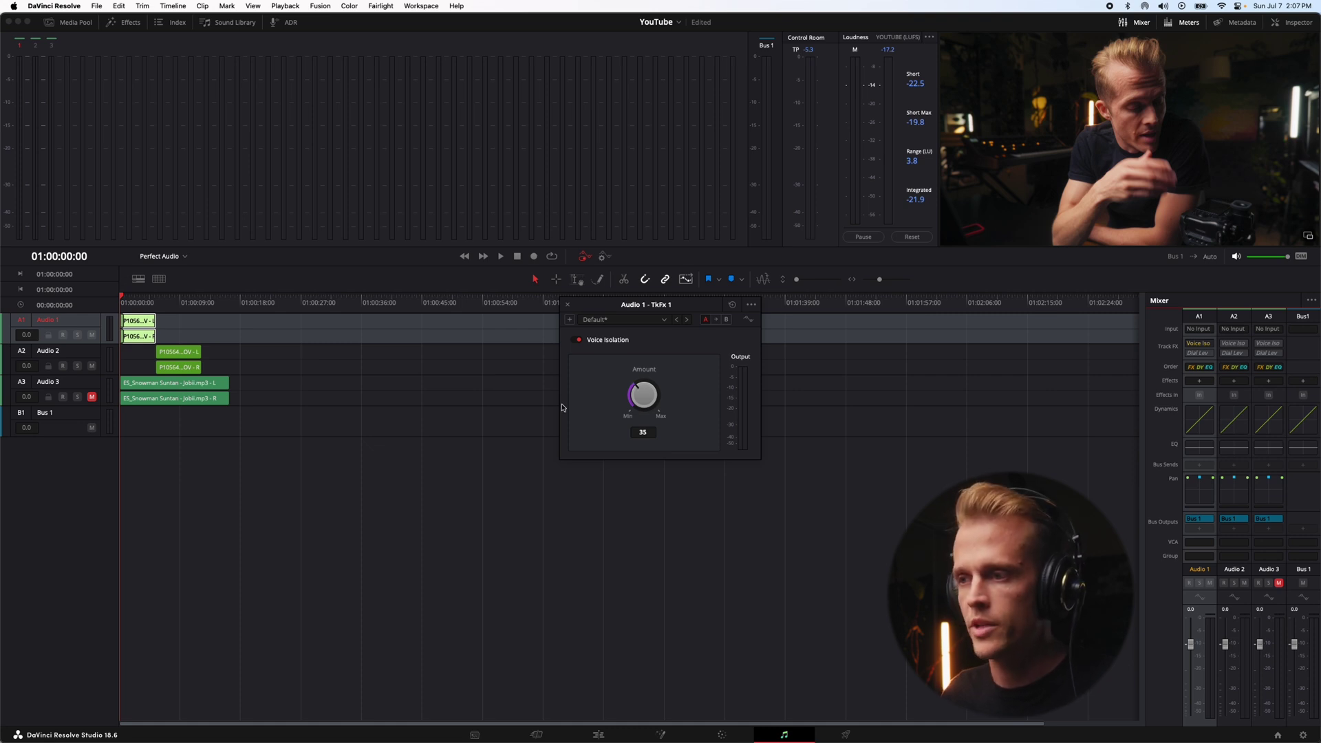
{"action": "left_click", "coordinate": [567, 304]}
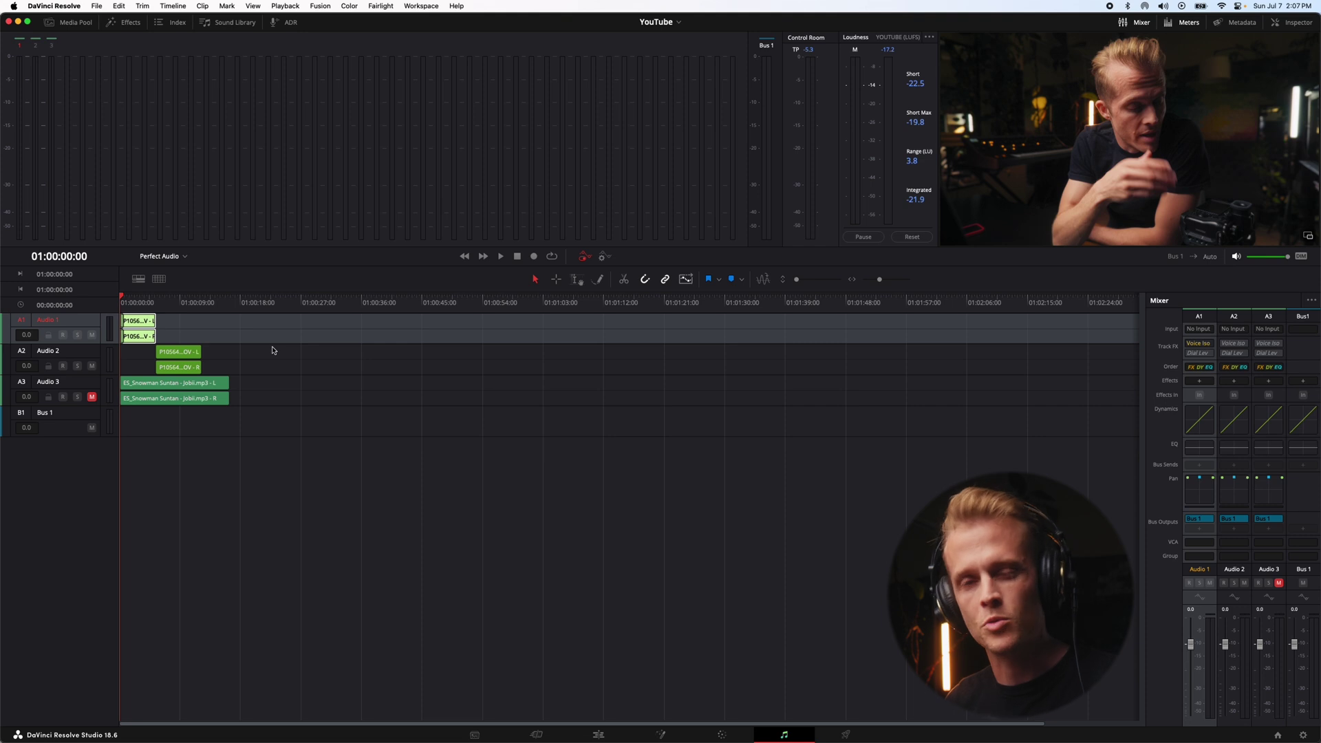
{"action": "key", "text": "space"}
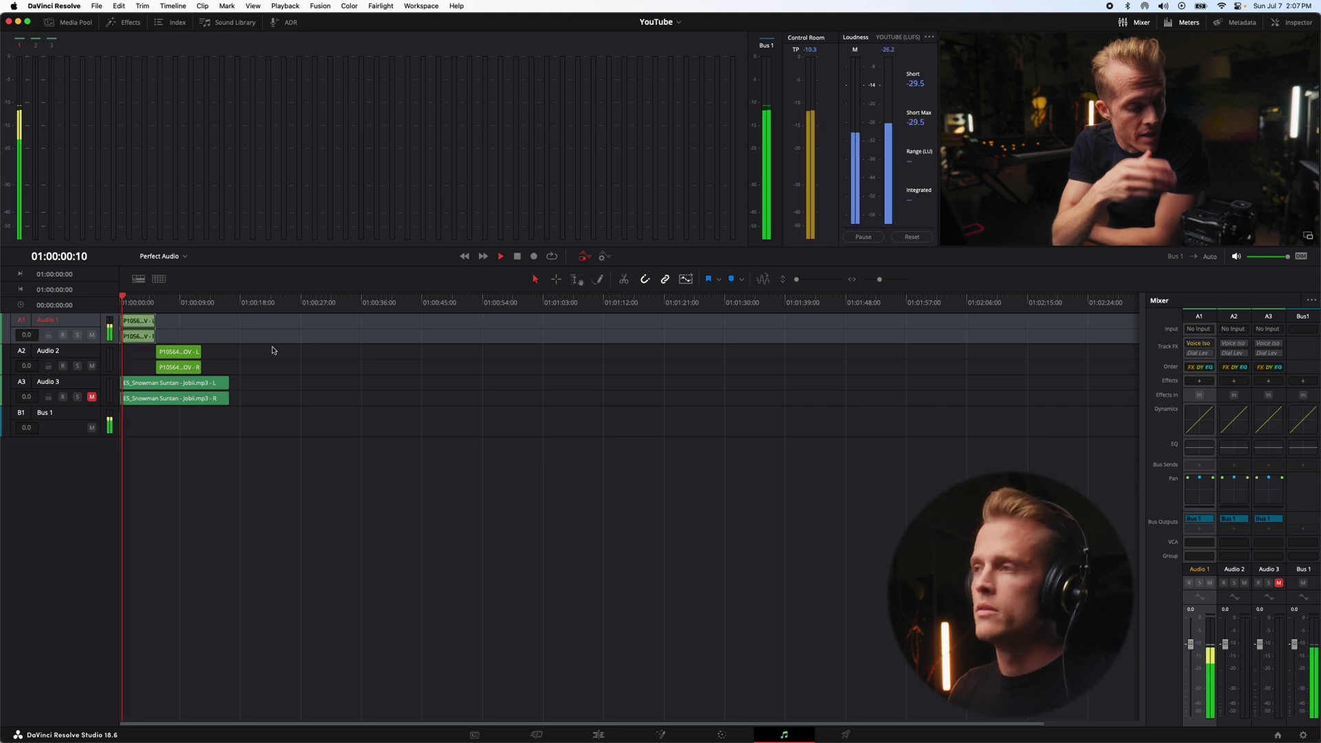
{"action": "key", "text": "space"}
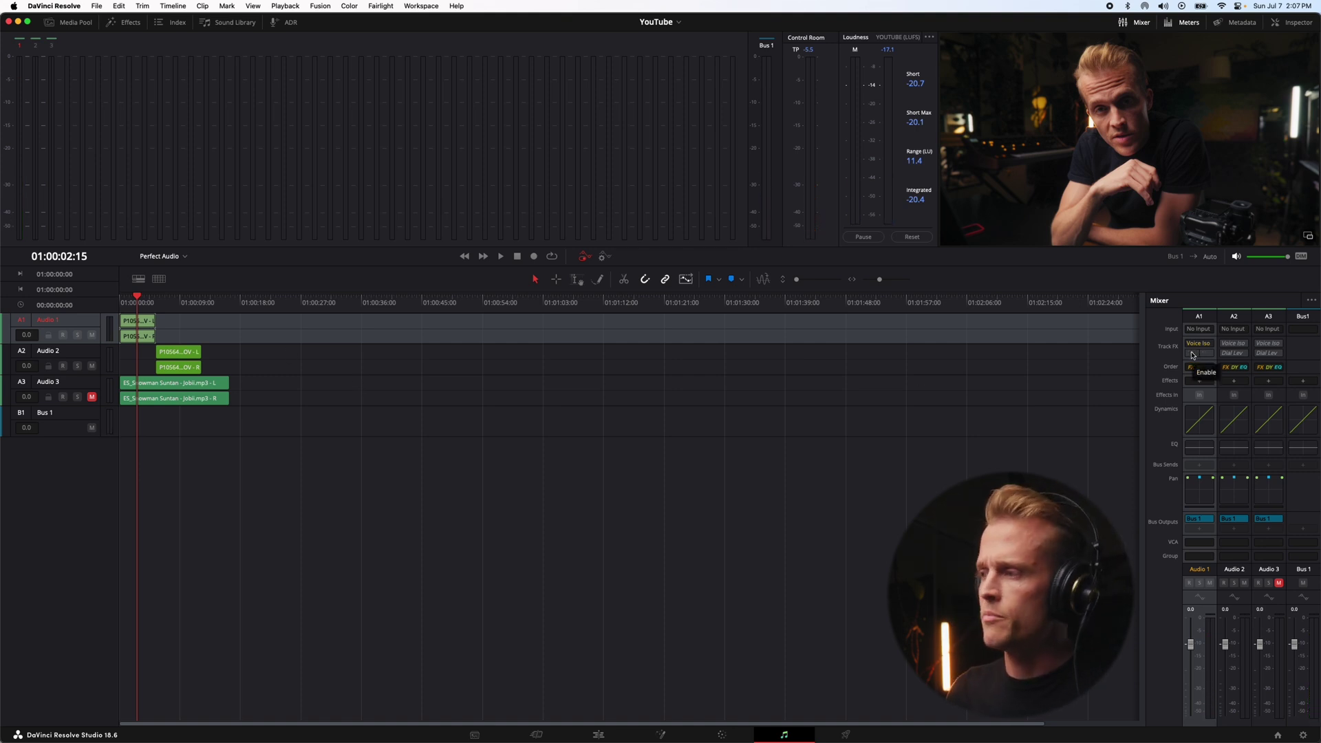
- Enable the Dialogue Leveler on Audio 1, try a higher output gain, and set it to 2.0 dB
{"action": "left_click", "coordinate": [1192, 354]}
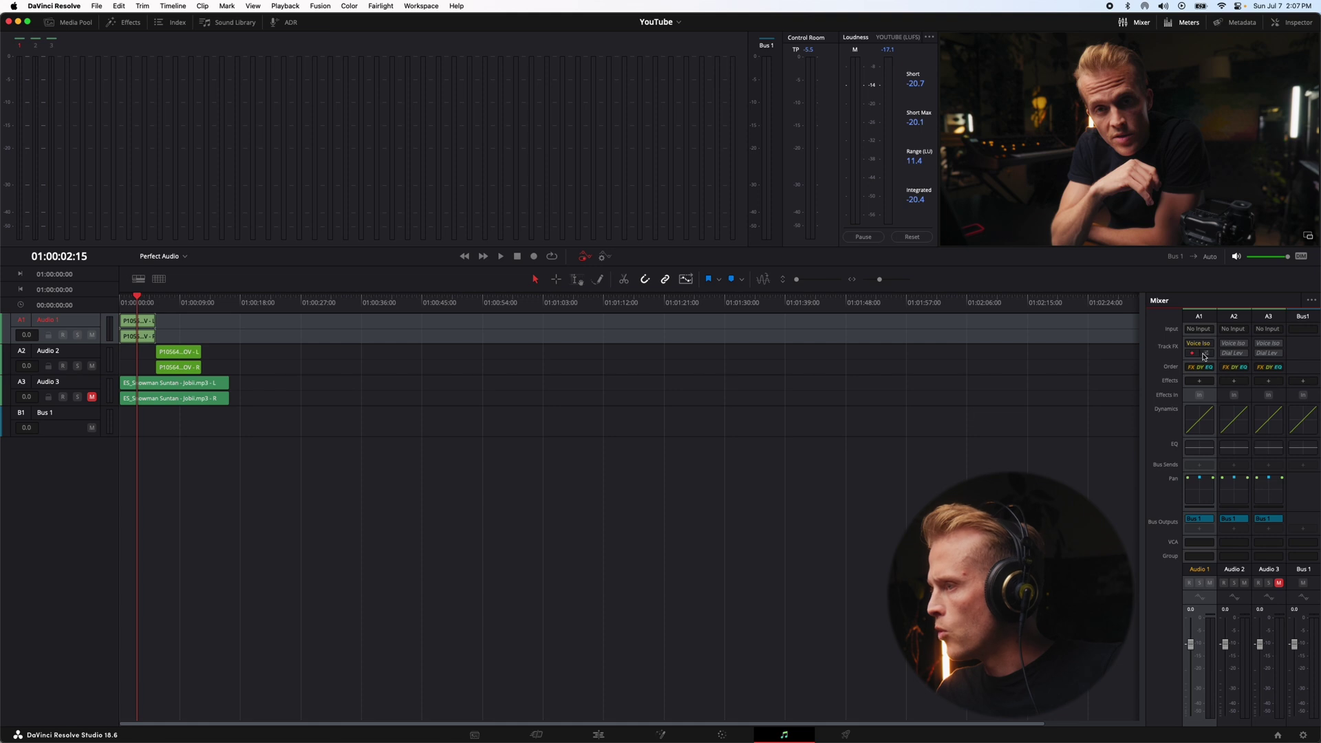
{"action": "left_click", "coordinate": [1208, 355]}
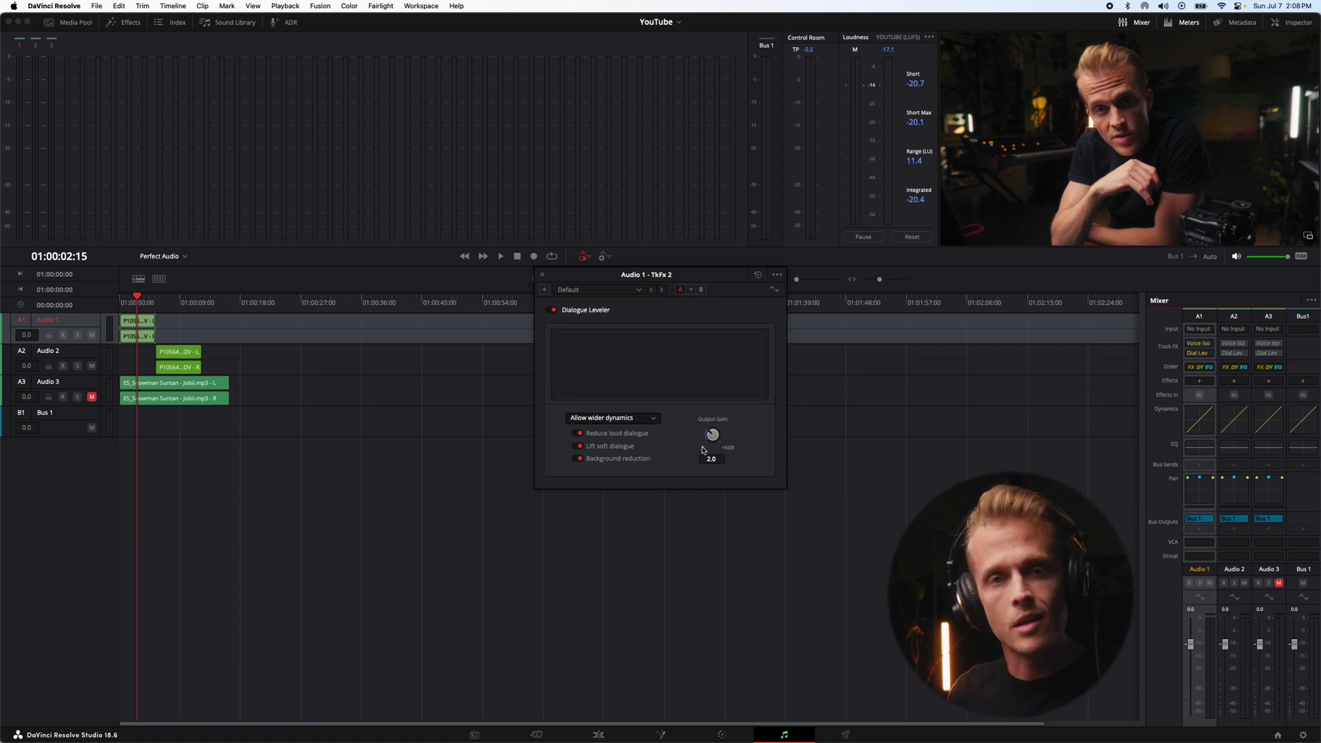
{"action": "left_click_drag", "start_coordinate": [713, 437], "coordinate": [715, 439]}
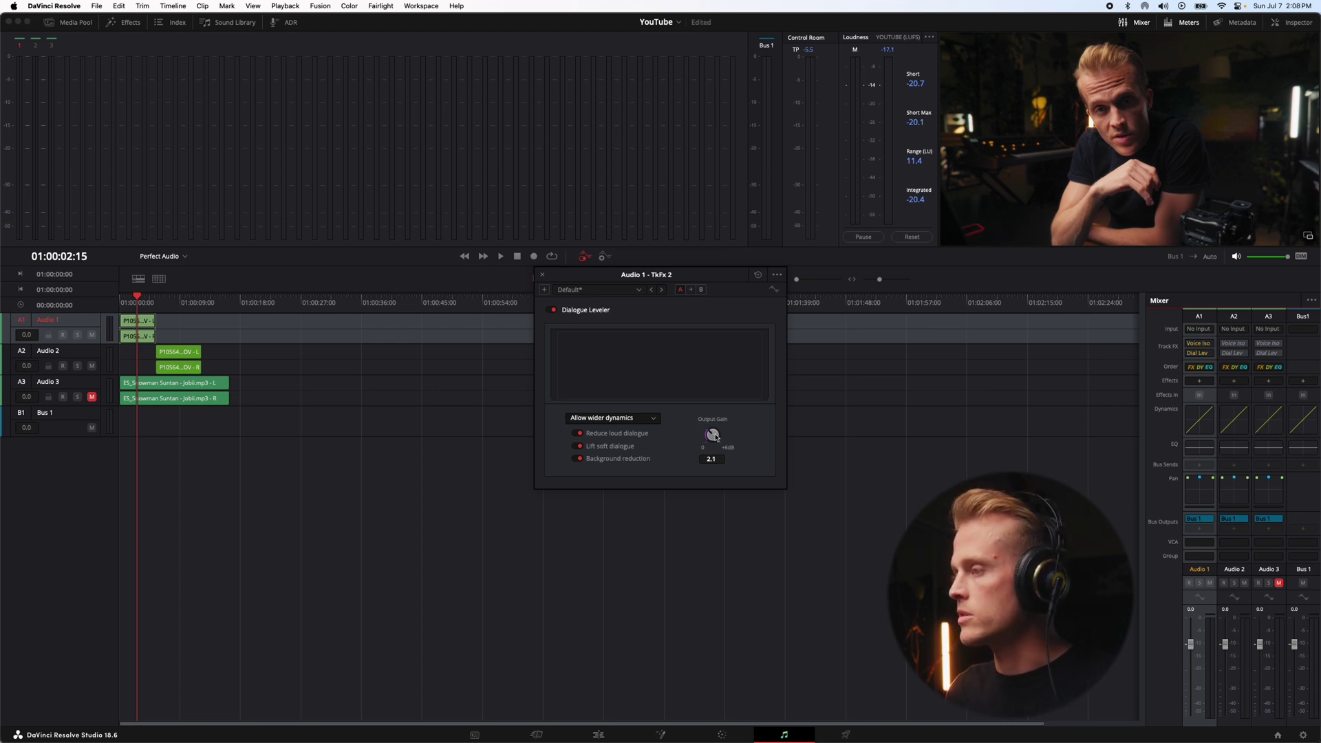
{"action": "left_click_drag", "start_coordinate": [715, 438], "coordinate": [825, 504]}
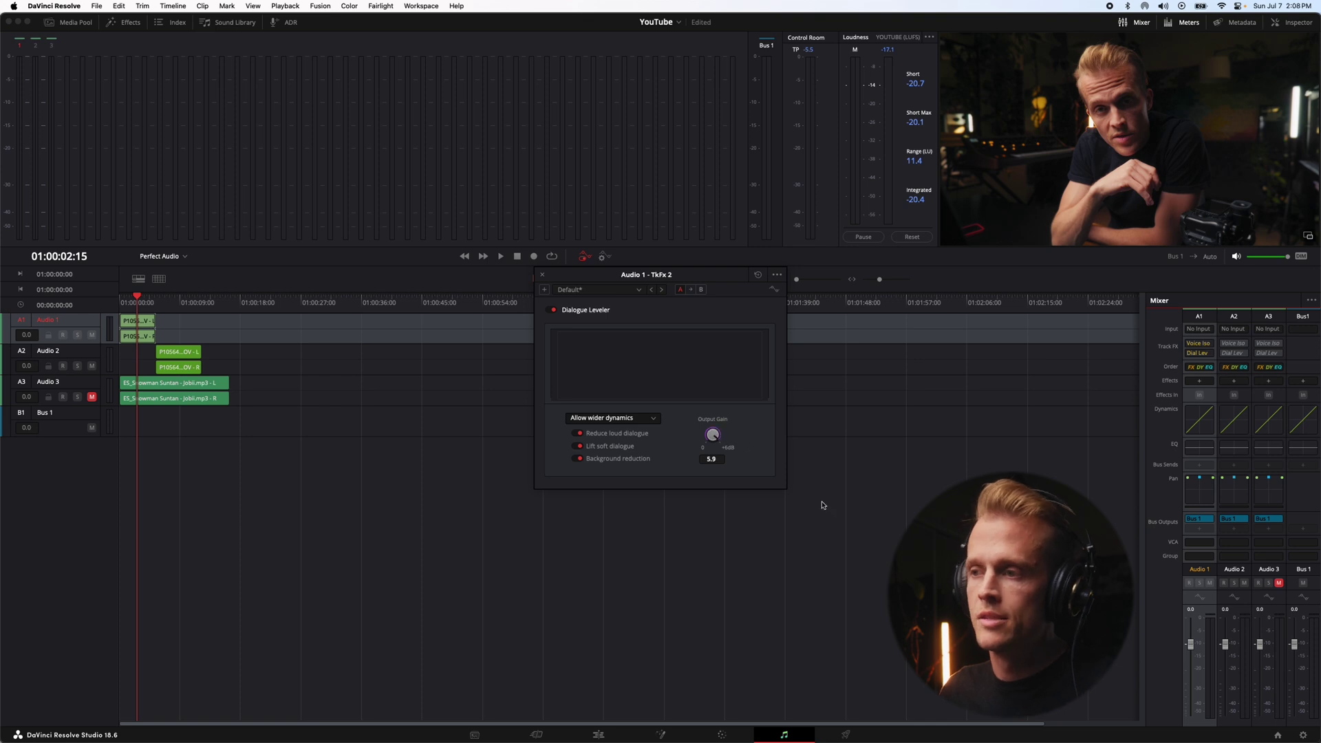
{"action": "left_click", "coordinate": [713, 461]}
{"action": "type", "text": "2"}
{"action": "key", "text": "Return"}
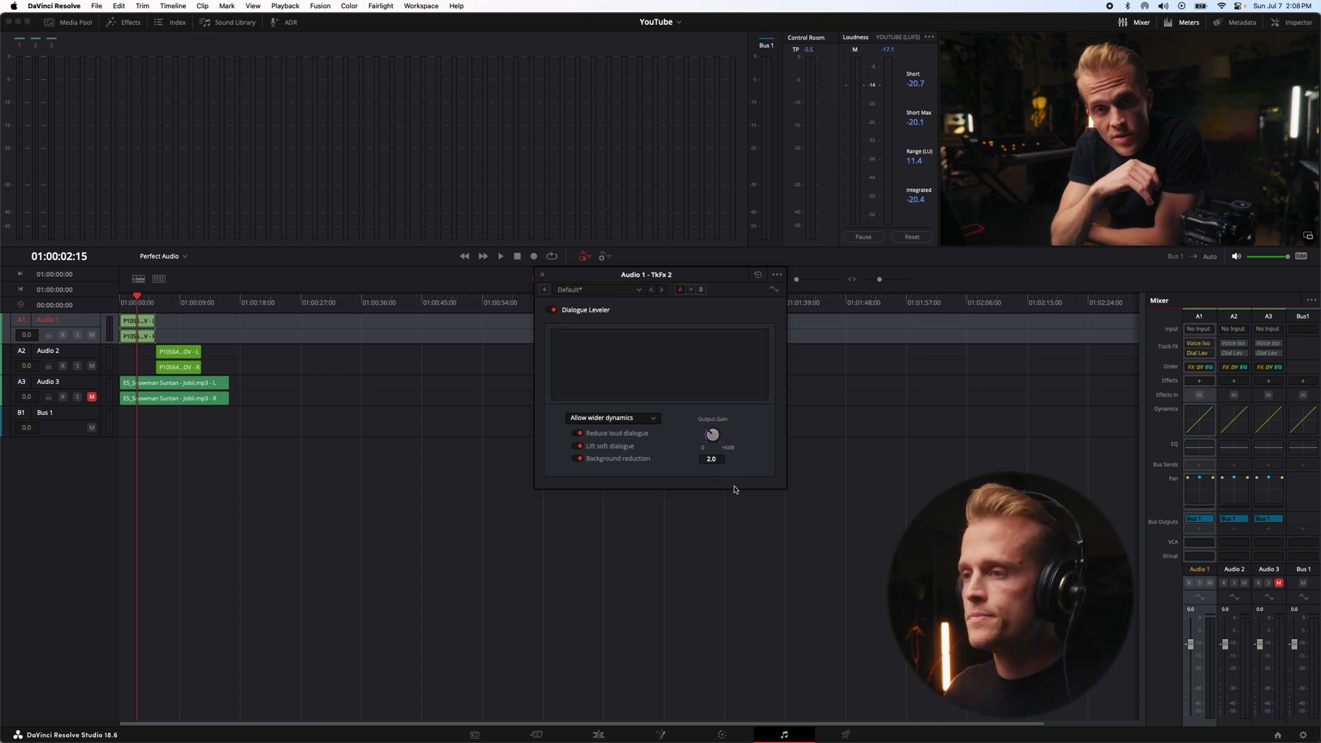
{"action": "left_click", "coordinate": [542, 274]}
- Play the timeline from the start to check the dialogue with the leveler active
{"action": "left_click", "coordinate": [121, 303]}
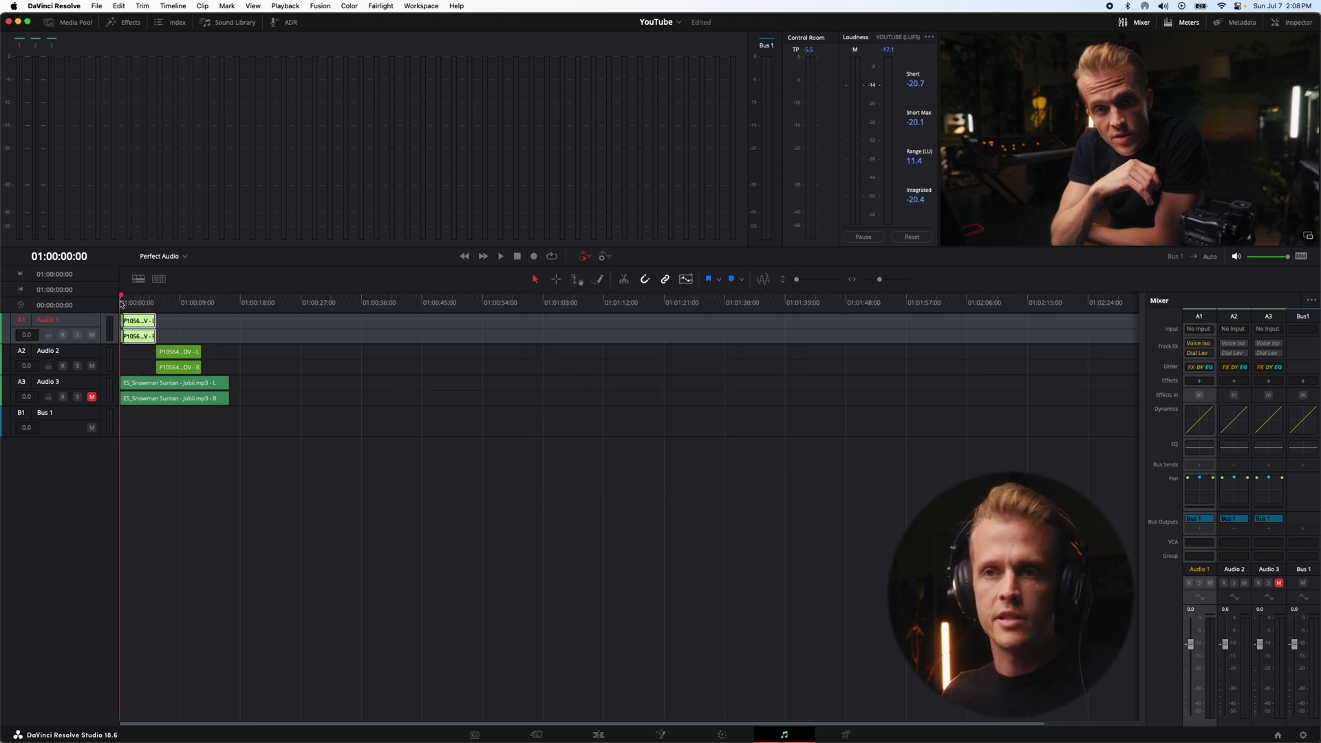
{"action": "key", "text": "space"}
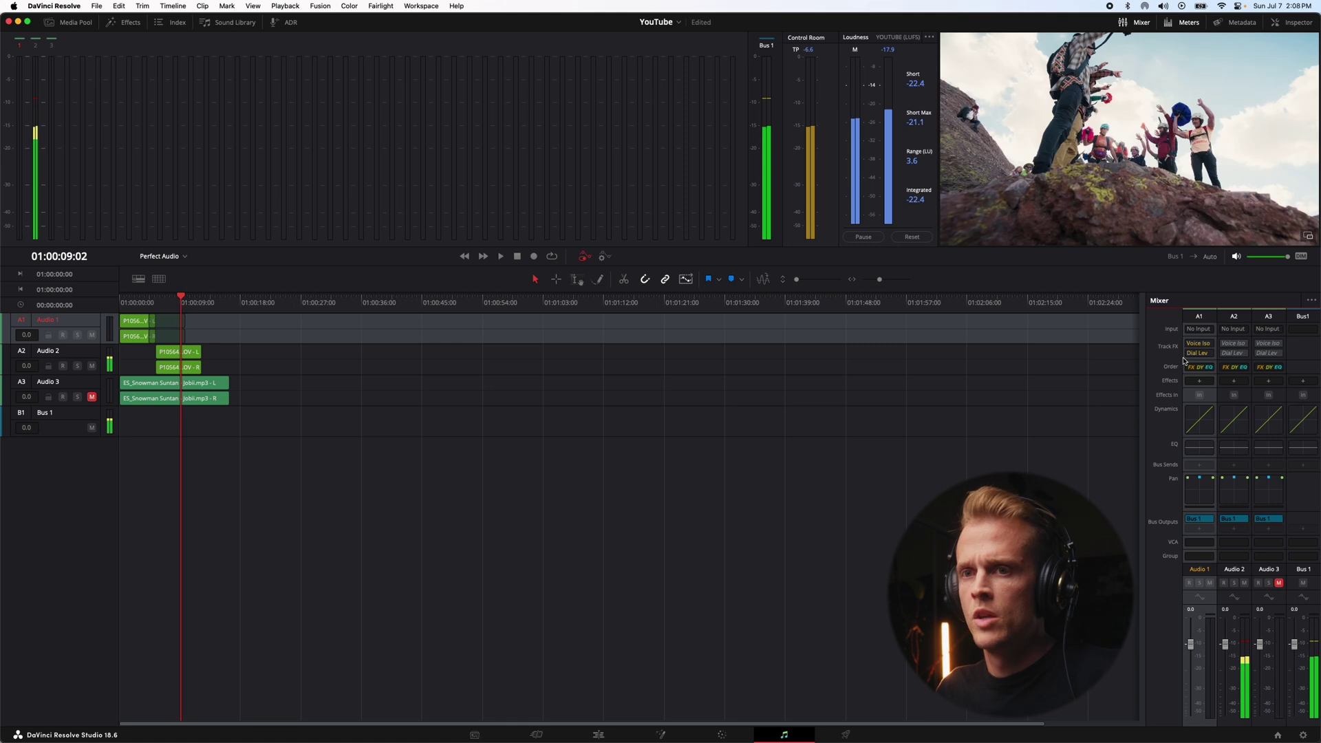
{"action": "key", "text": "space"}
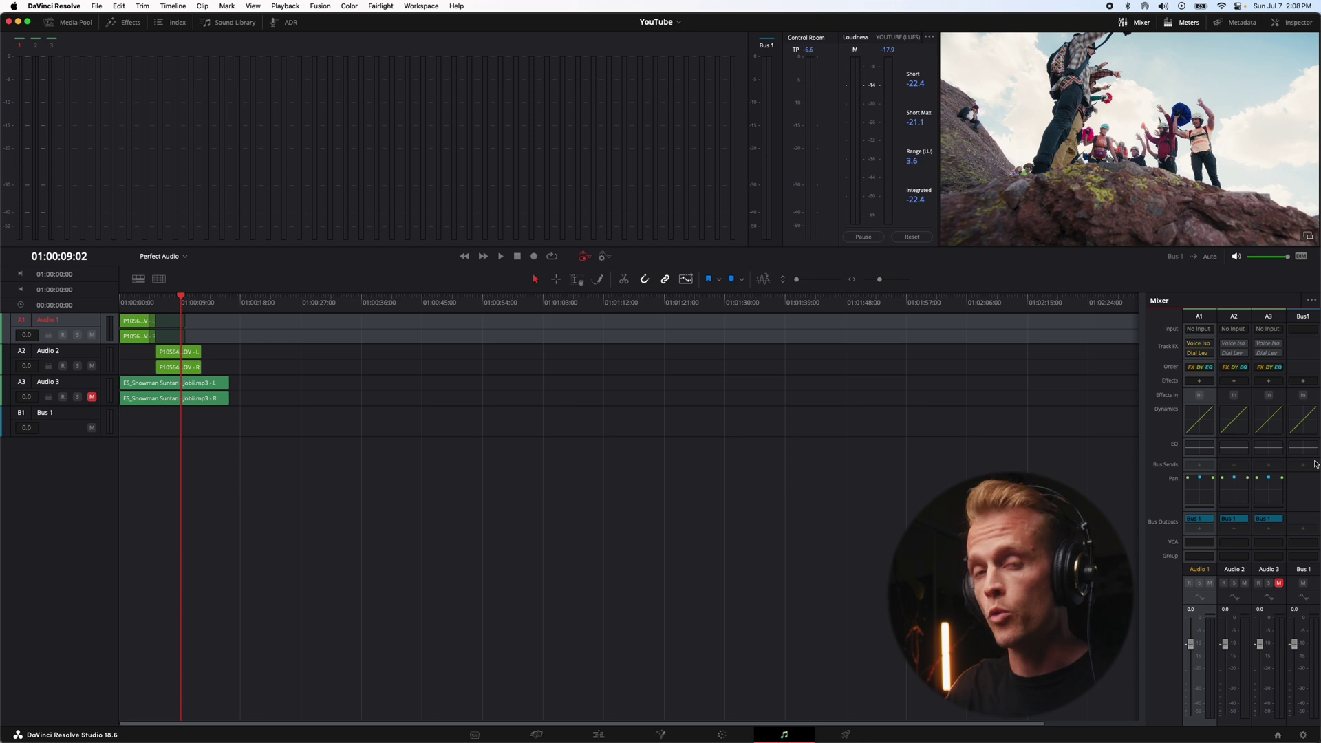
- Open the Audio 1 track equalizer and enable Band 1 as a high-pass filter at 85 Hz
{"action": "double_click", "coordinate": [1207, 446]}
{"action": "left_click", "coordinate": [422, 395]}
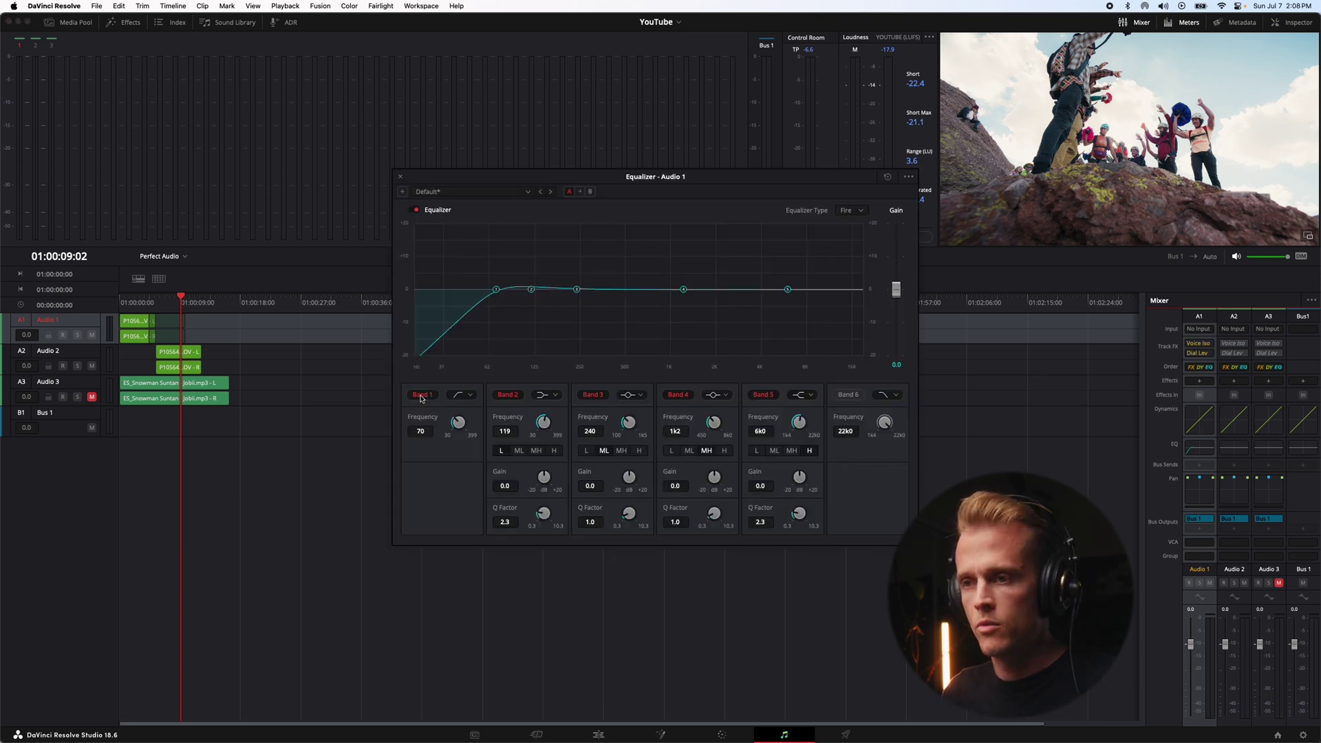
{"action": "left_click_drag", "start_coordinate": [459, 425], "coordinate": [474, 428]}
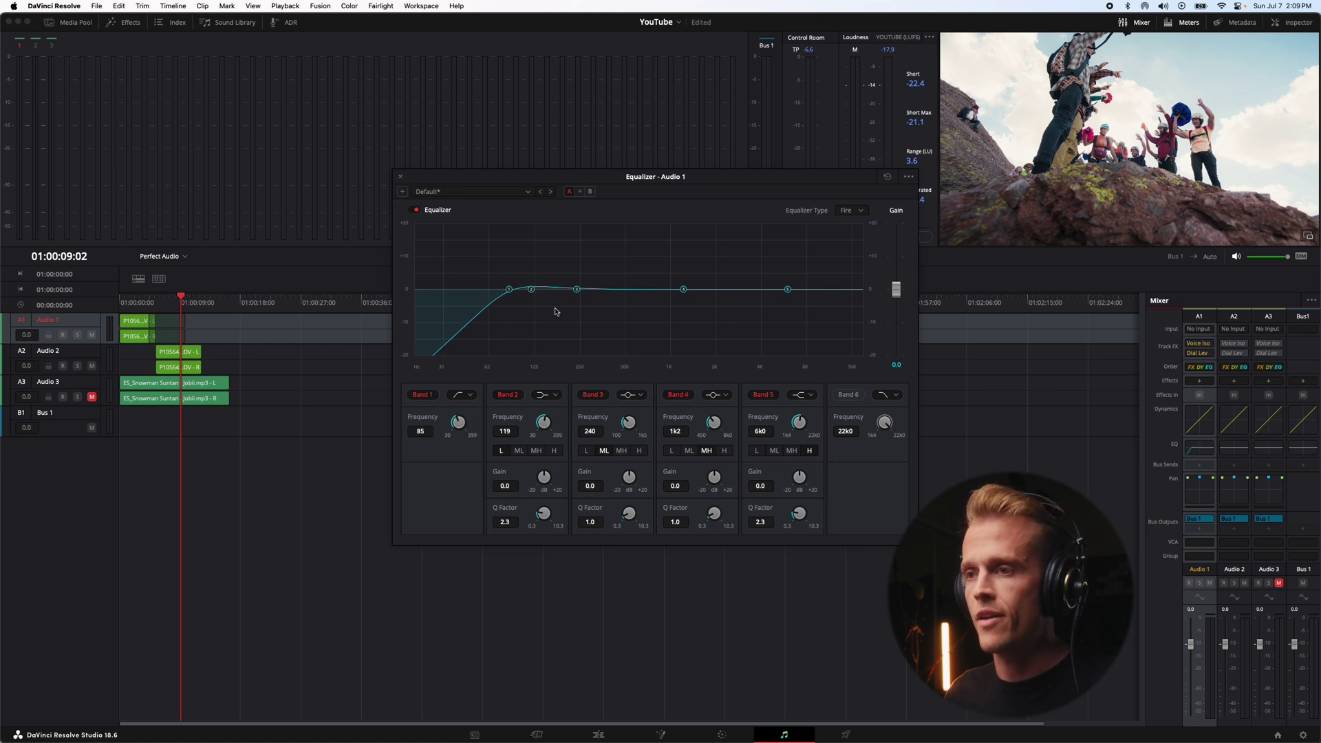
- Change Band 2 of the track equalizer to a bell filter and boost it +5.0 dB at 143 Hz
{"action": "left_click_drag", "start_coordinate": [533, 292], "coordinate": [536, 276]}
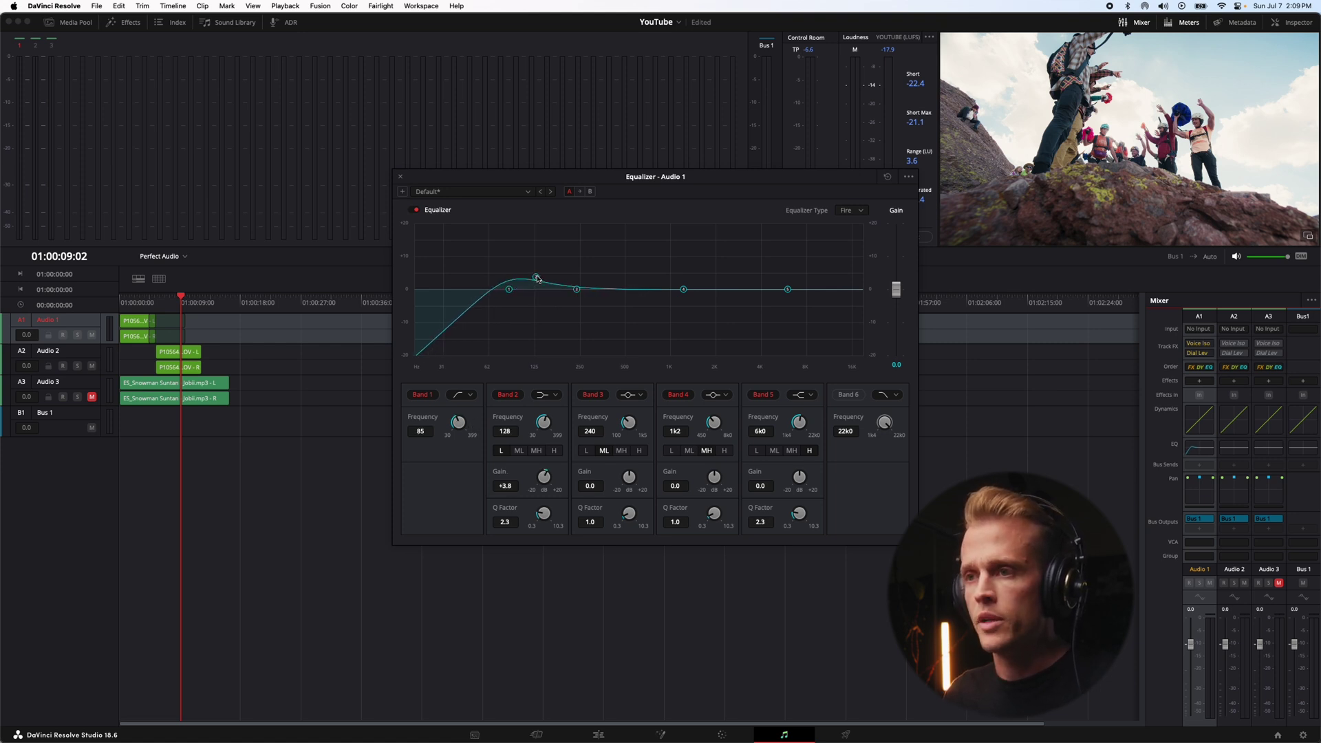
{"action": "left_click", "coordinate": [552, 395]}
{"action": "left_click", "coordinate": [549, 421]}
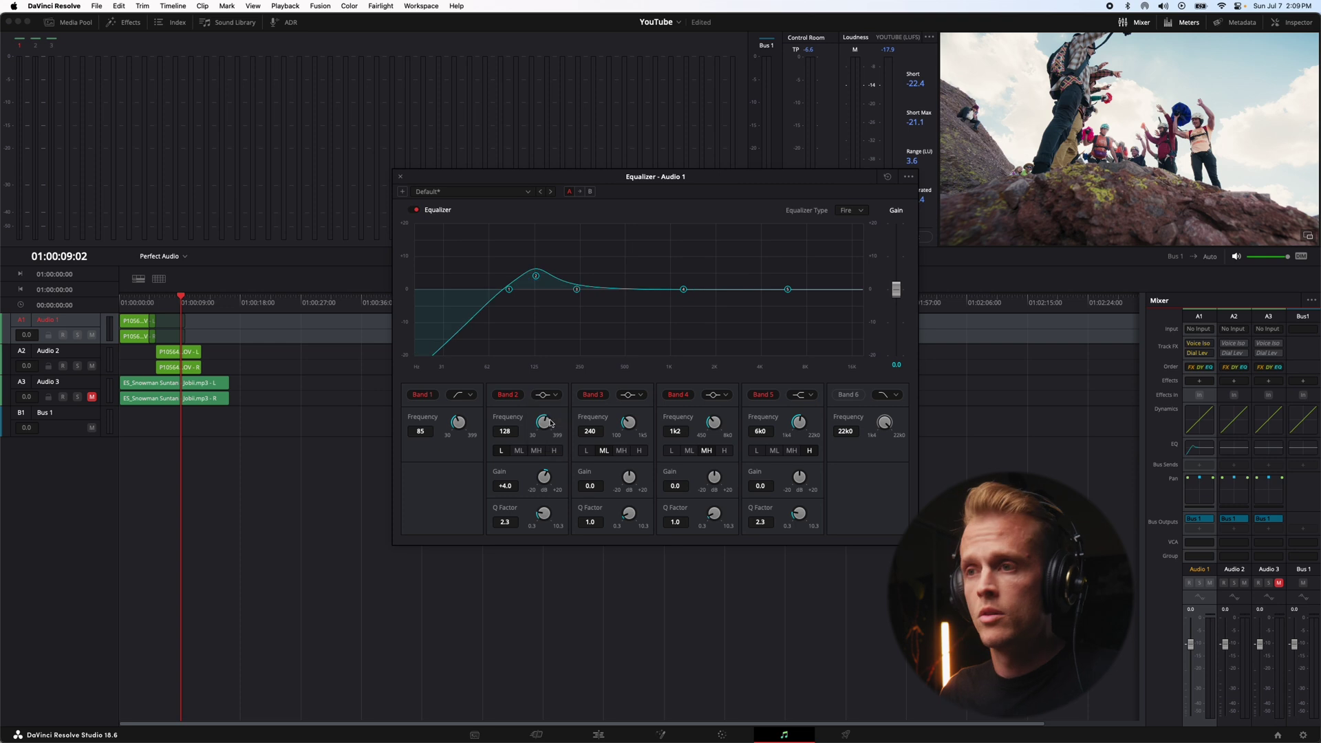
{"action": "left_click_drag", "start_coordinate": [536, 276], "coordinate": [544, 274]}
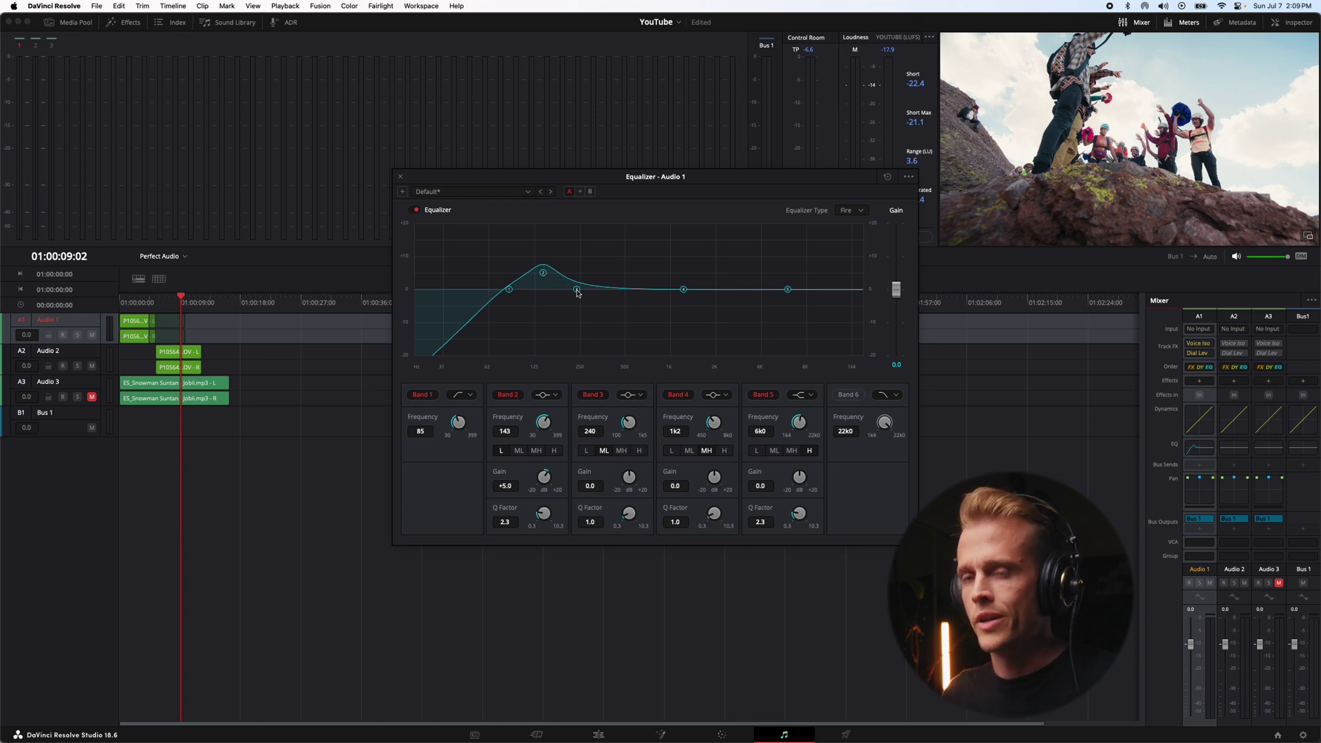
- Boost equalizer Band 3 to about +14.3 dB with a Q of 3.7 and sweep it to 453 Hz while playing the dialogue
{"action": "left_click_drag", "start_coordinate": [578, 294], "coordinate": [627, 245]}
{"action": "left_click_drag", "start_coordinate": [628, 514], "coordinate": [656, 525]}
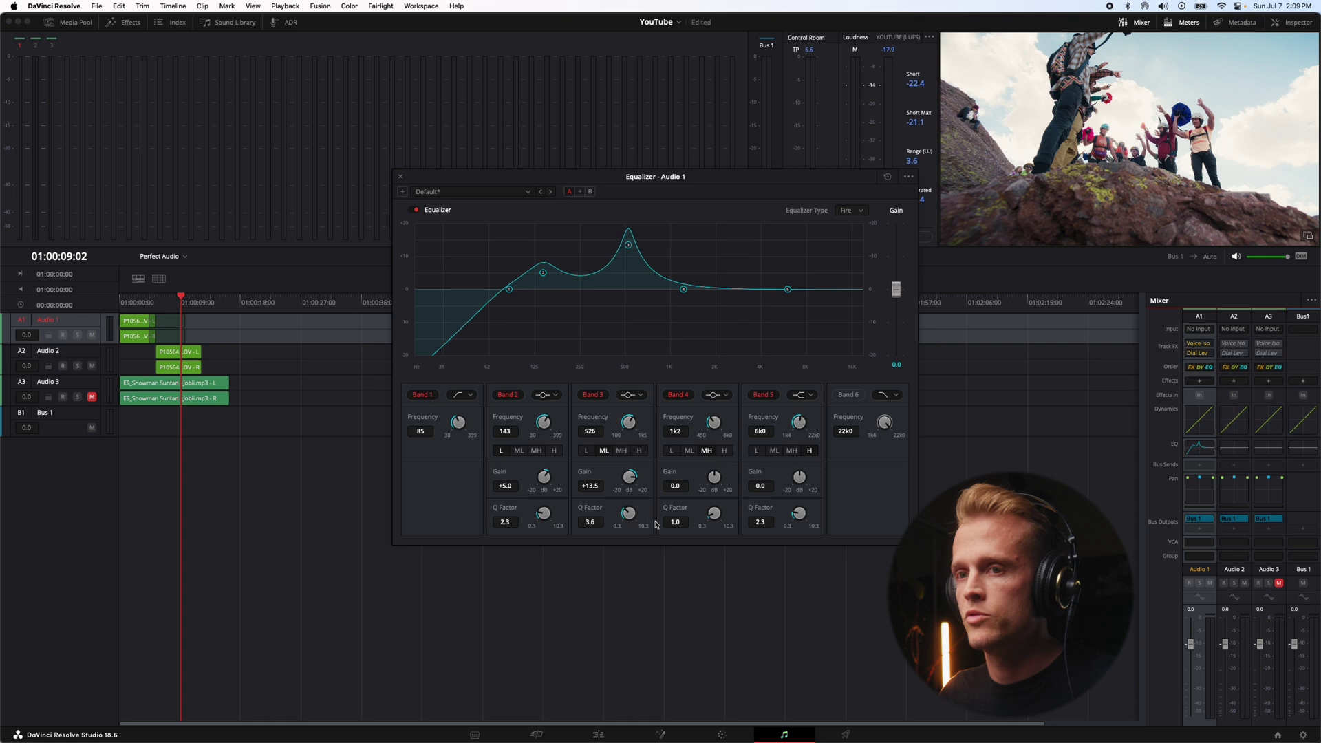
{"action": "left_click", "coordinate": [152, 327]}
{"action": "key", "text": "Home"}
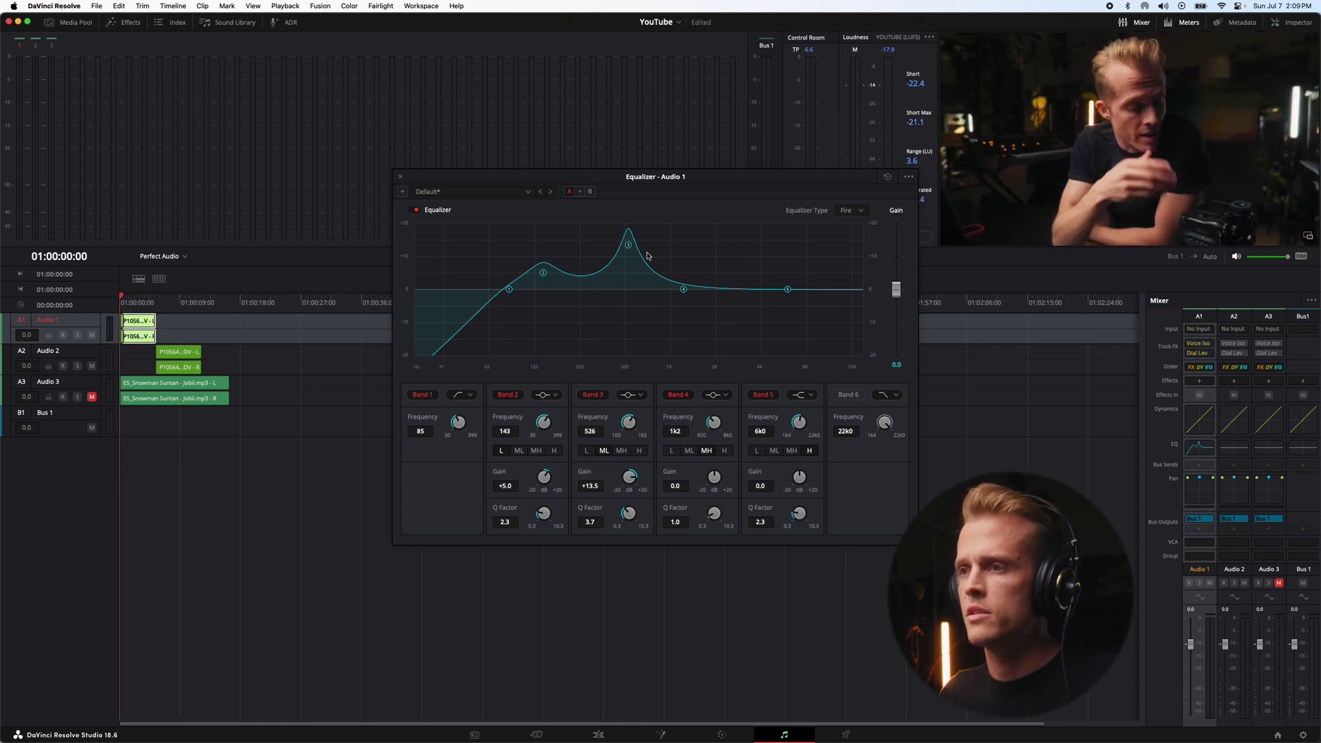
{"action": "key", "text": "space"}
{"action": "left_click_drag", "start_coordinate": [628, 245], "coordinate": [619, 244]}
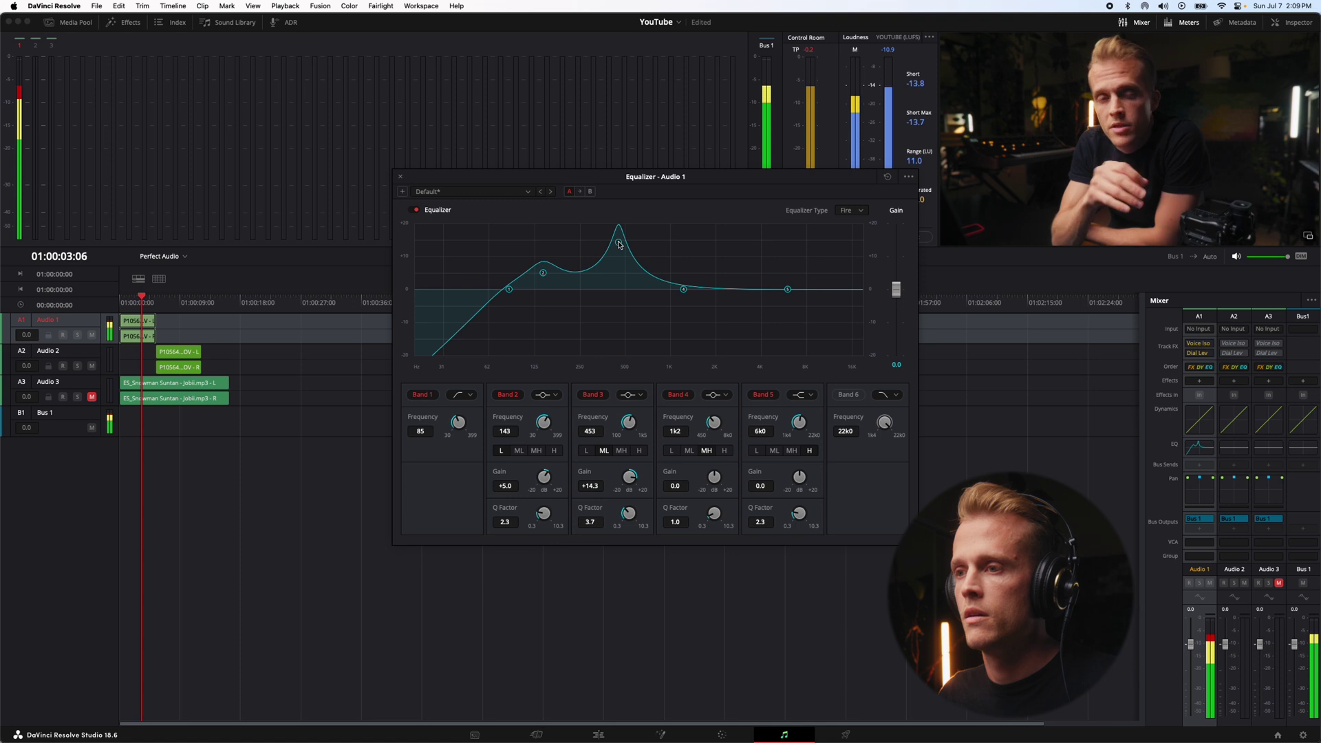
{"action": "key", "text": "space"}
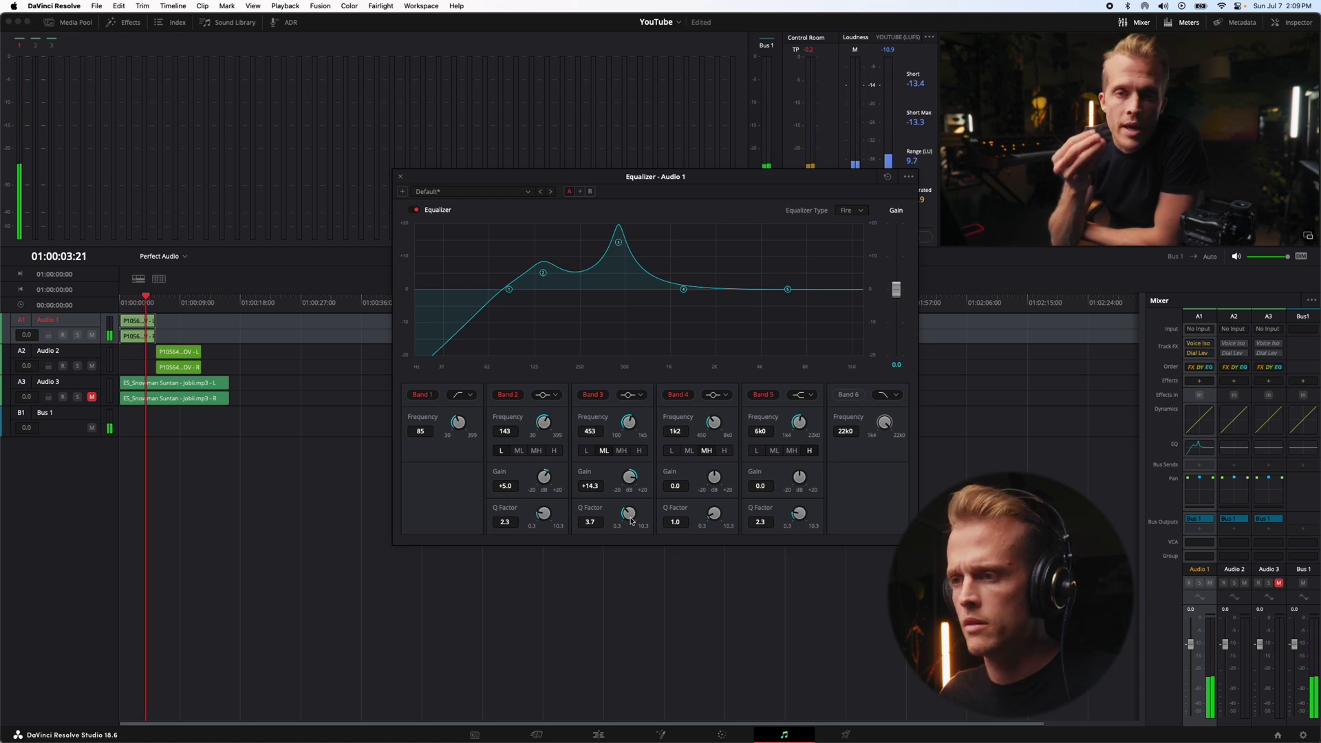
- Narrow Band 3 to a Q factor of 10.3 and cut its gain to -5.9 dB
{"action": "left_click_drag", "start_coordinate": [631, 517], "coordinate": [726, 556]}
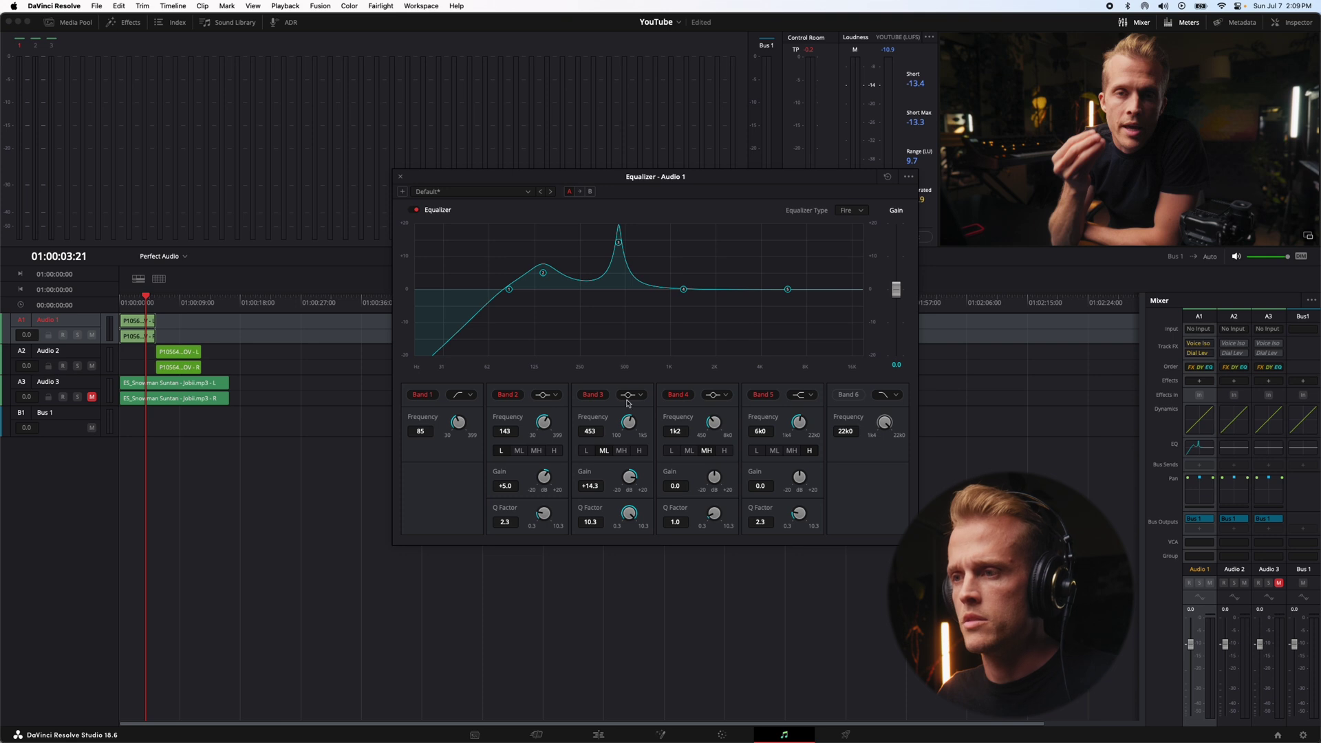
{"action": "left_click_drag", "start_coordinate": [634, 485], "coordinate": [615, 483]}
{"action": "left_click_drag", "start_coordinate": [556, 490], "coordinate": [547, 493]}
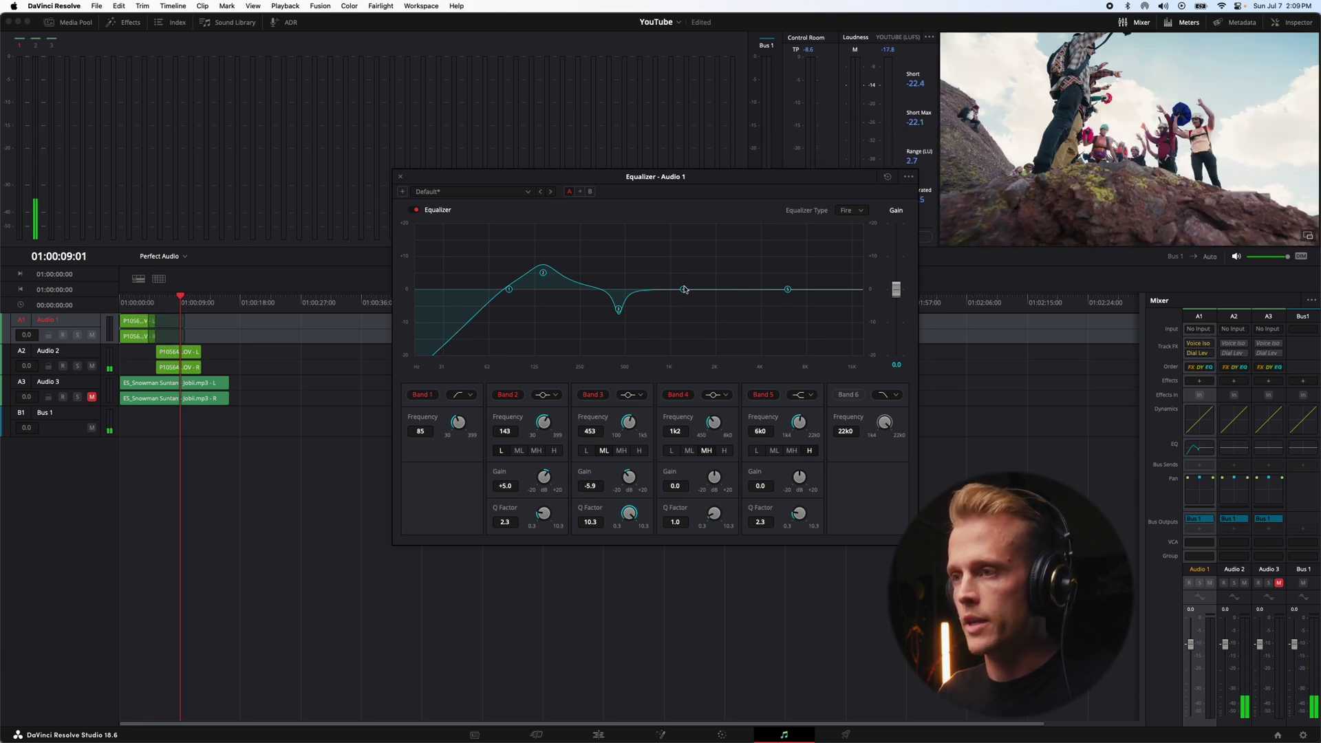
- Boost Band 4 to about +15.4 dB with a Q of 6.6 and sweep it during playback, settling at about 1.1 kHz
{"action": "left_click_drag", "start_coordinate": [683, 289], "coordinate": [673, 242]}
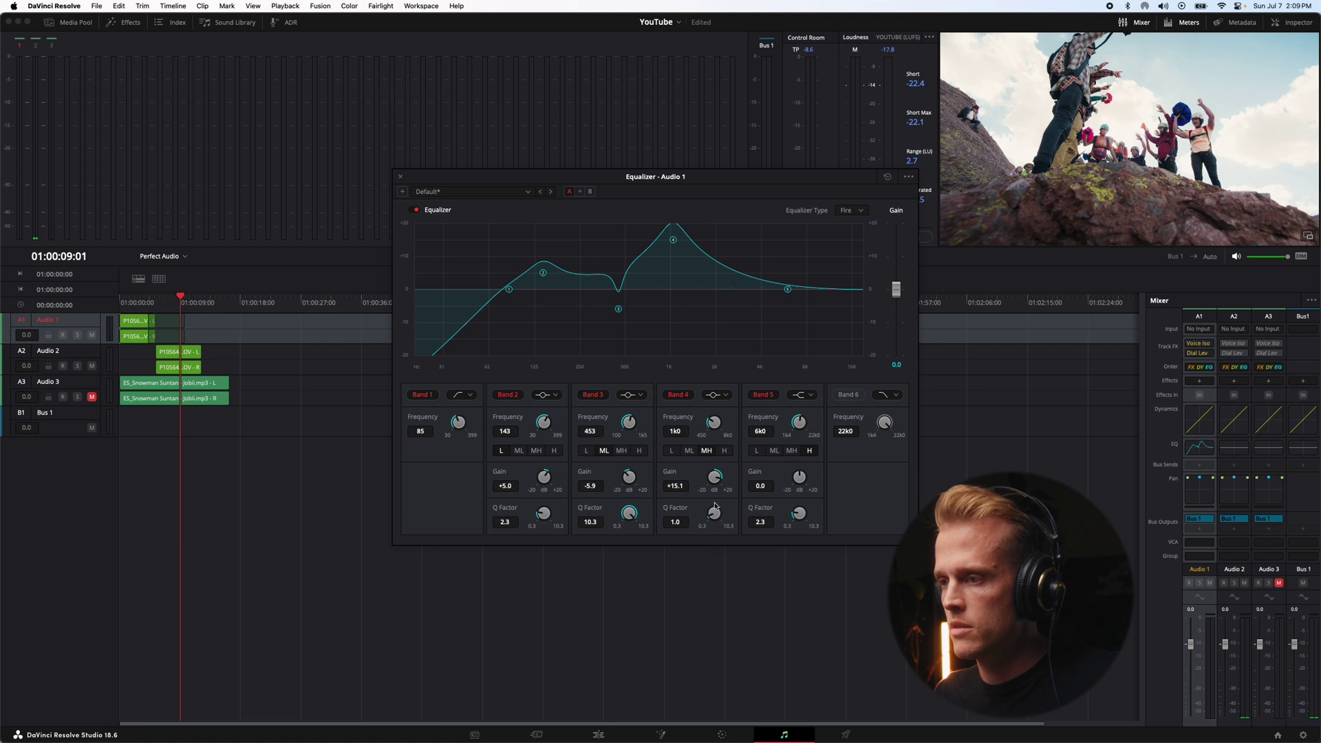
{"action": "left_click_drag", "start_coordinate": [715, 517], "coordinate": [797, 548]}
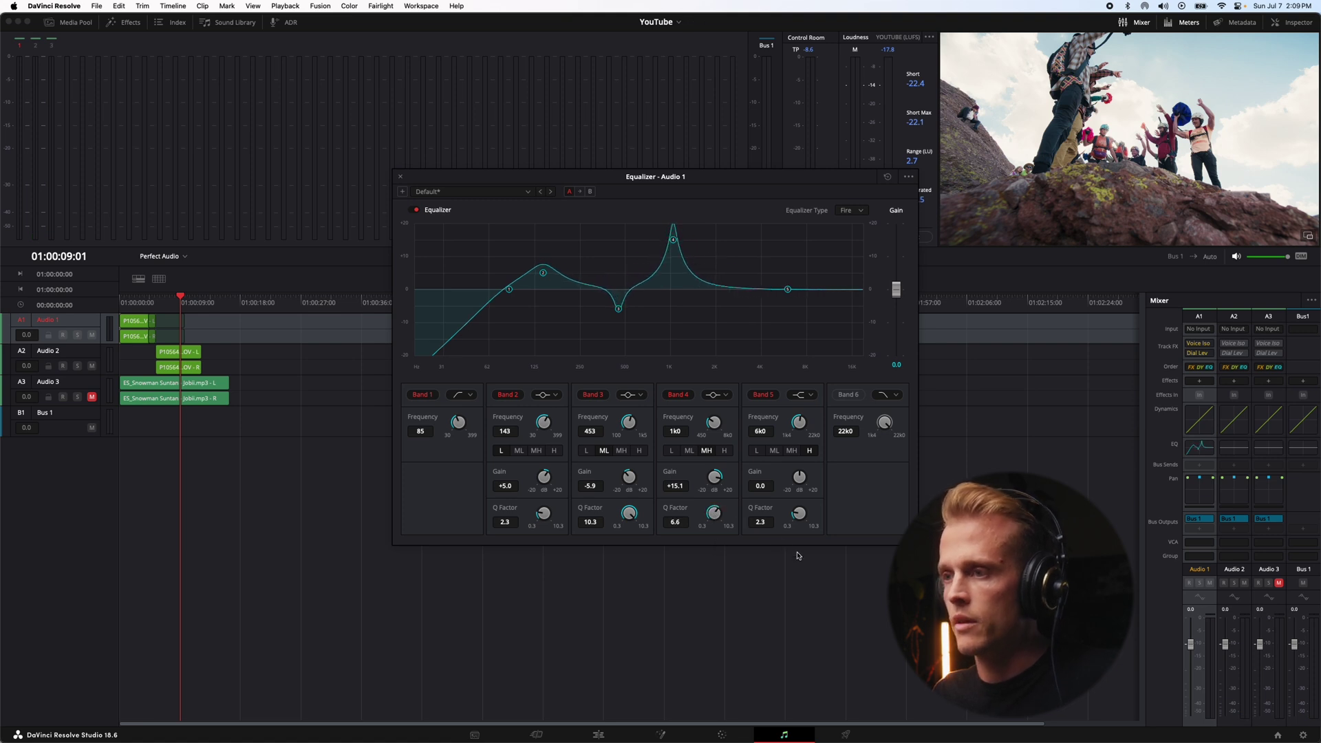
{"action": "key", "text": "space"}
{"action": "left_click_drag", "start_coordinate": [674, 240], "coordinate": [662, 242]}
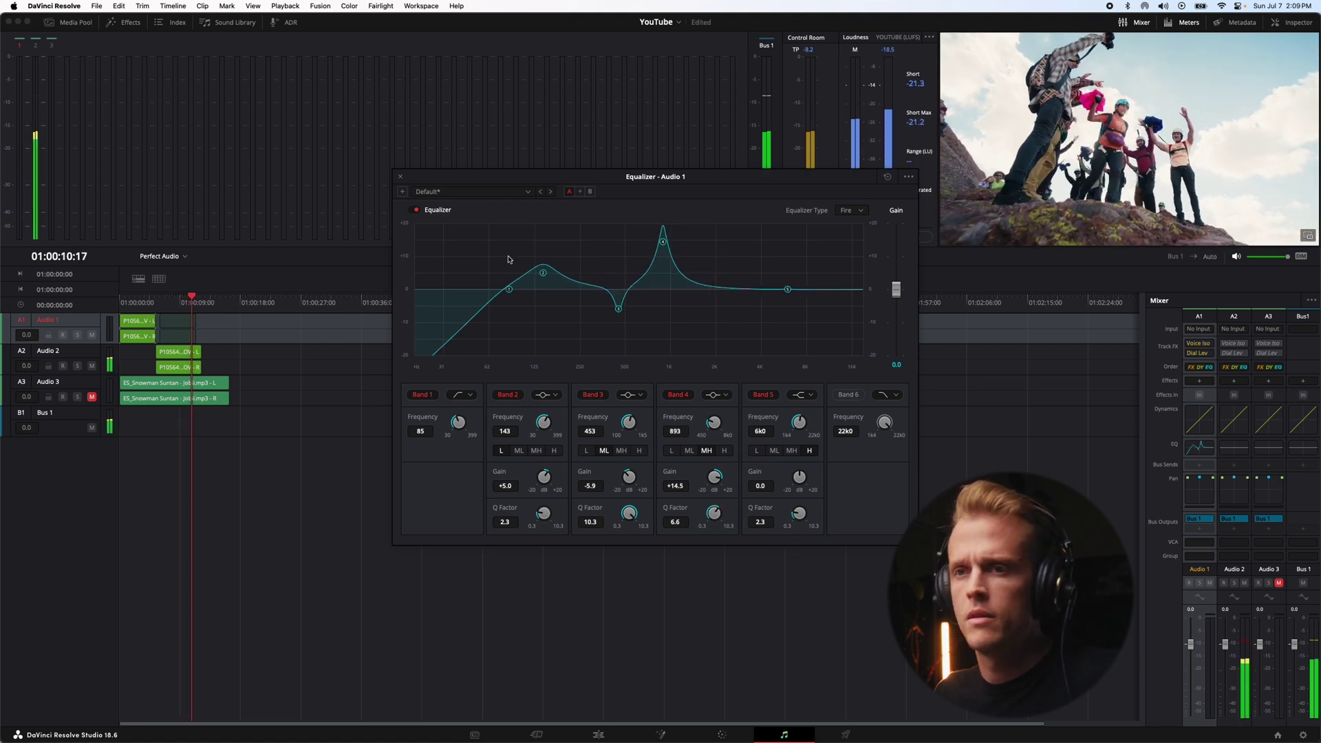
{"action": "left_click_drag", "start_coordinate": [133, 296], "coordinate": [116, 303]}
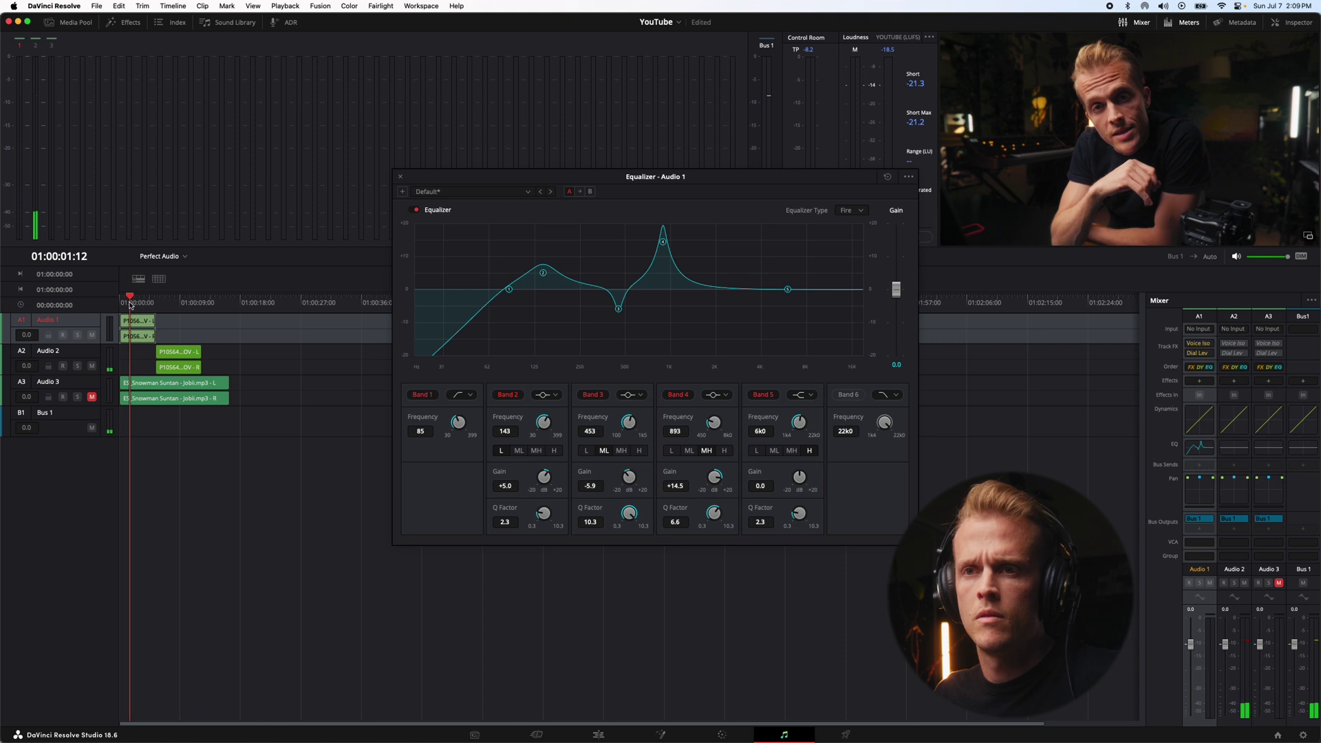
{"action": "left_click_drag", "start_coordinate": [662, 242], "coordinate": [683, 251]}
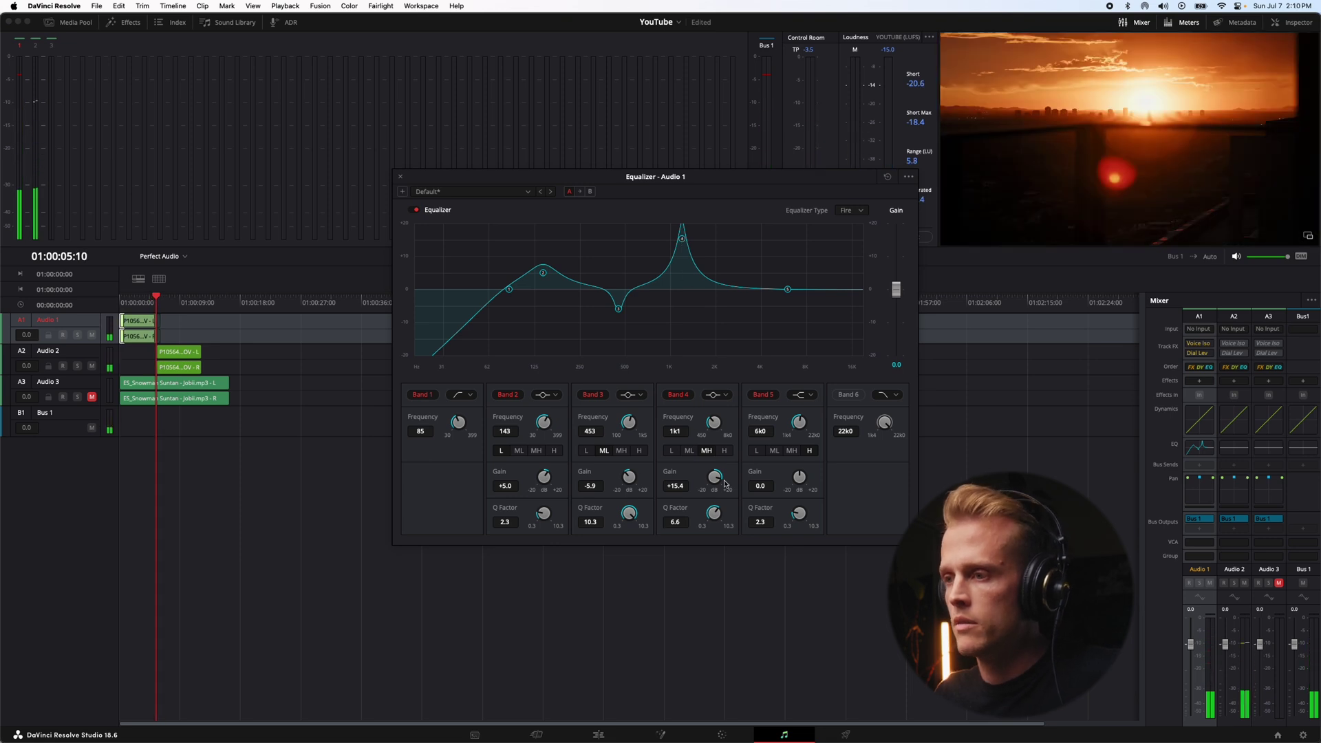
- Set Band 4 to a Q factor of 10.3 and -4.1 dB gain, and play from the start to check the equalized dialogue
{"action": "left_click_drag", "start_coordinate": [724, 524], "coordinate": [829, 585]}
{"action": "left_click_drag", "start_coordinate": [715, 479], "coordinate": [645, 492]}
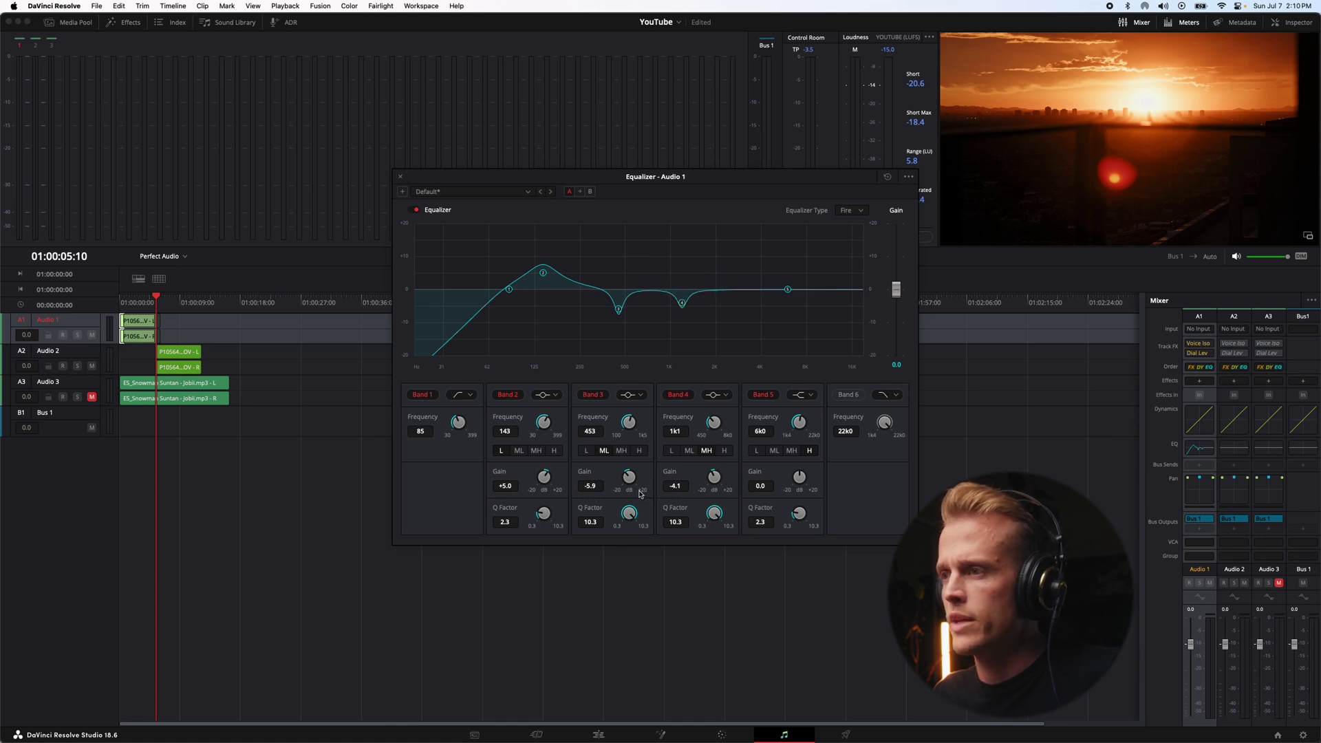
{"action": "key", "text": "space"}
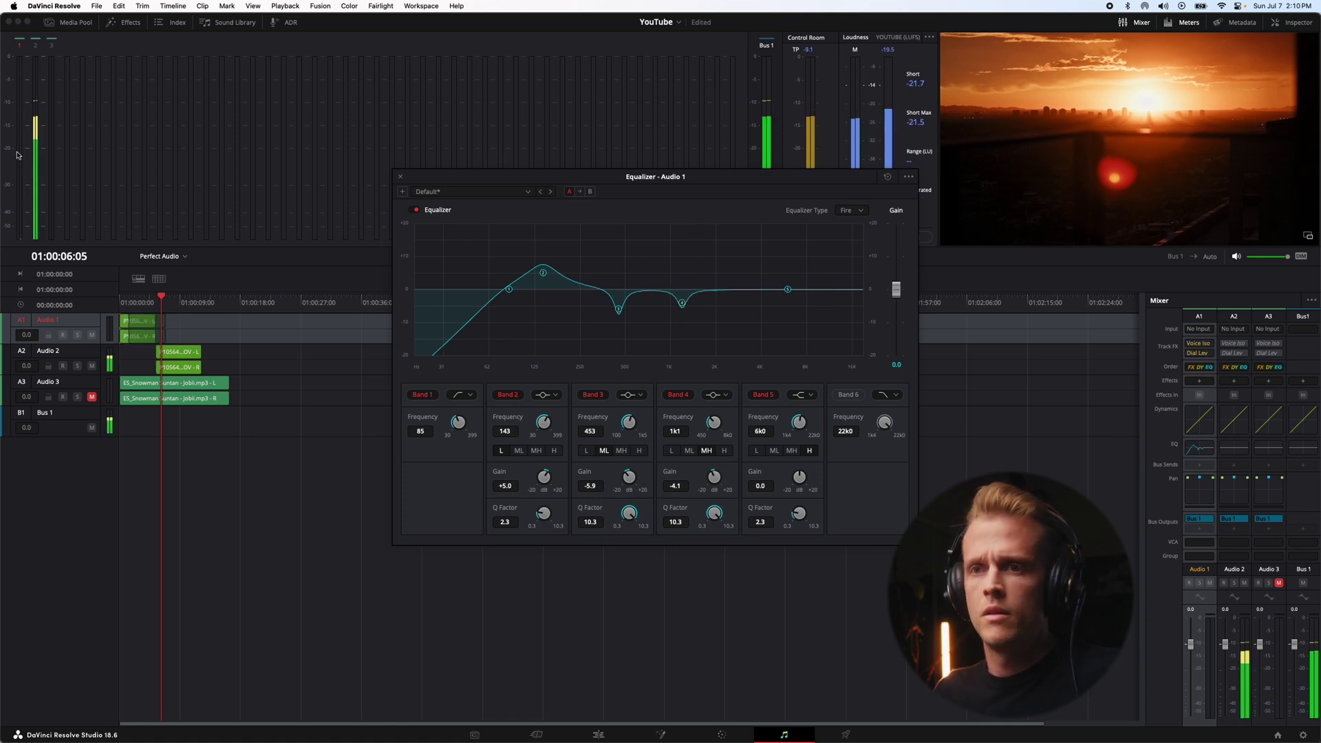
{"action": "left_click", "coordinate": [135, 303]}
{"action": "left_click", "coordinate": [121, 303]}
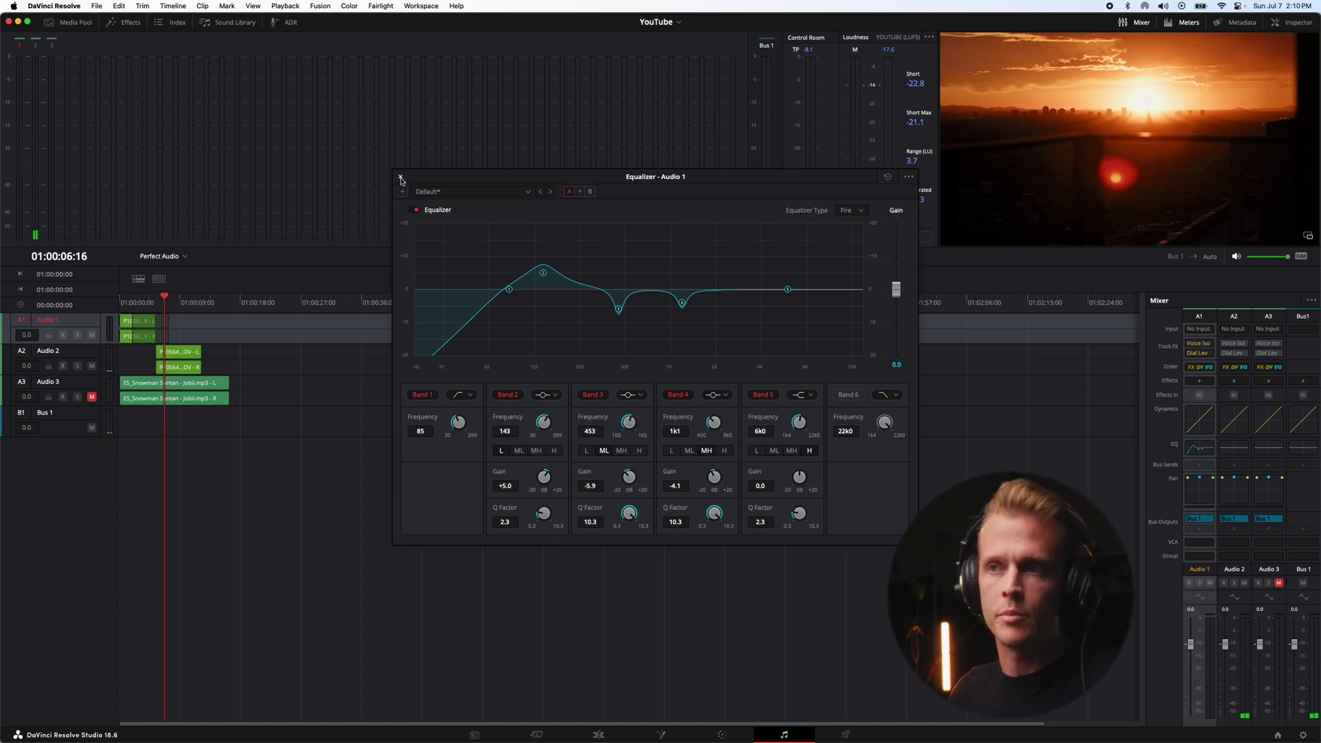
{"action": "left_click", "coordinate": [400, 177]}
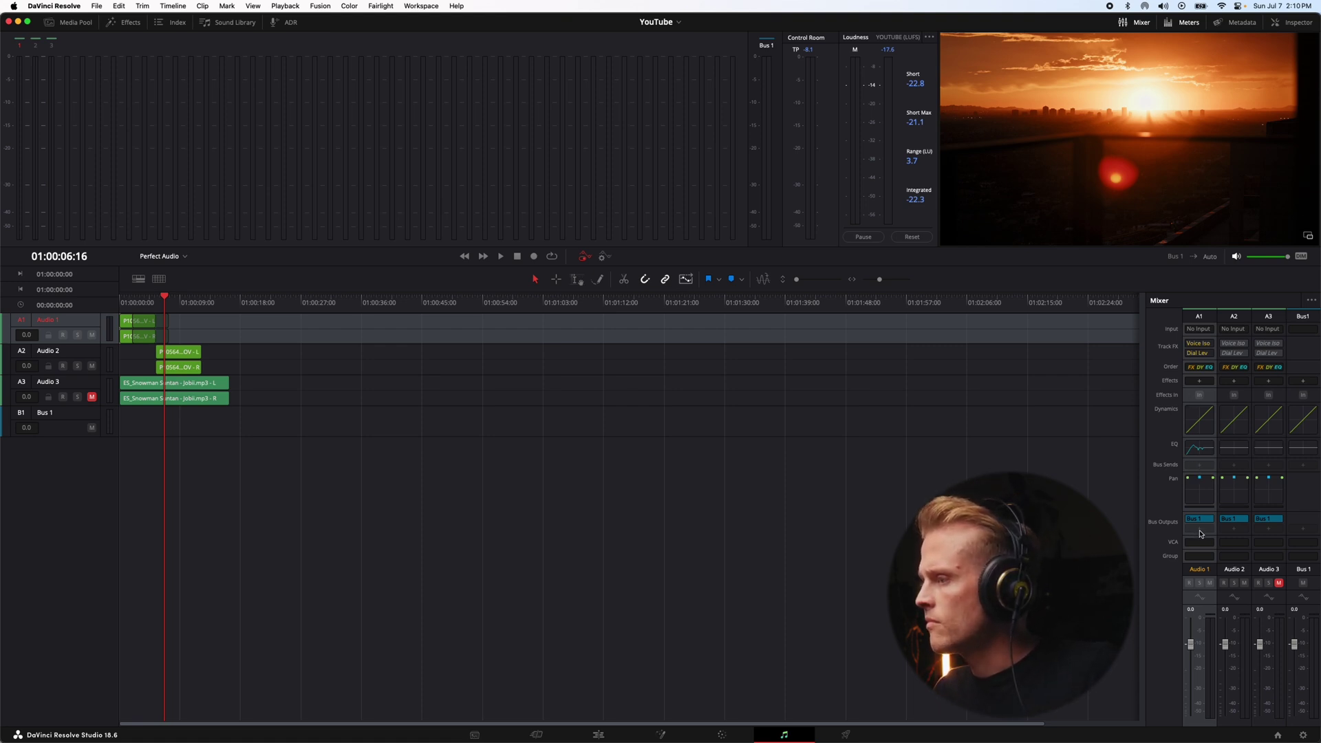
- Add the Fairlight FX De-Esser to the Audio 1 track and set its frequency to 7.06k
{"action": "left_click", "coordinate": [1200, 384]}
{"action": "mouse_move", "coordinate": [1255, 497]}
{"action": "mouse_move", "coordinate": [1187, 495]}
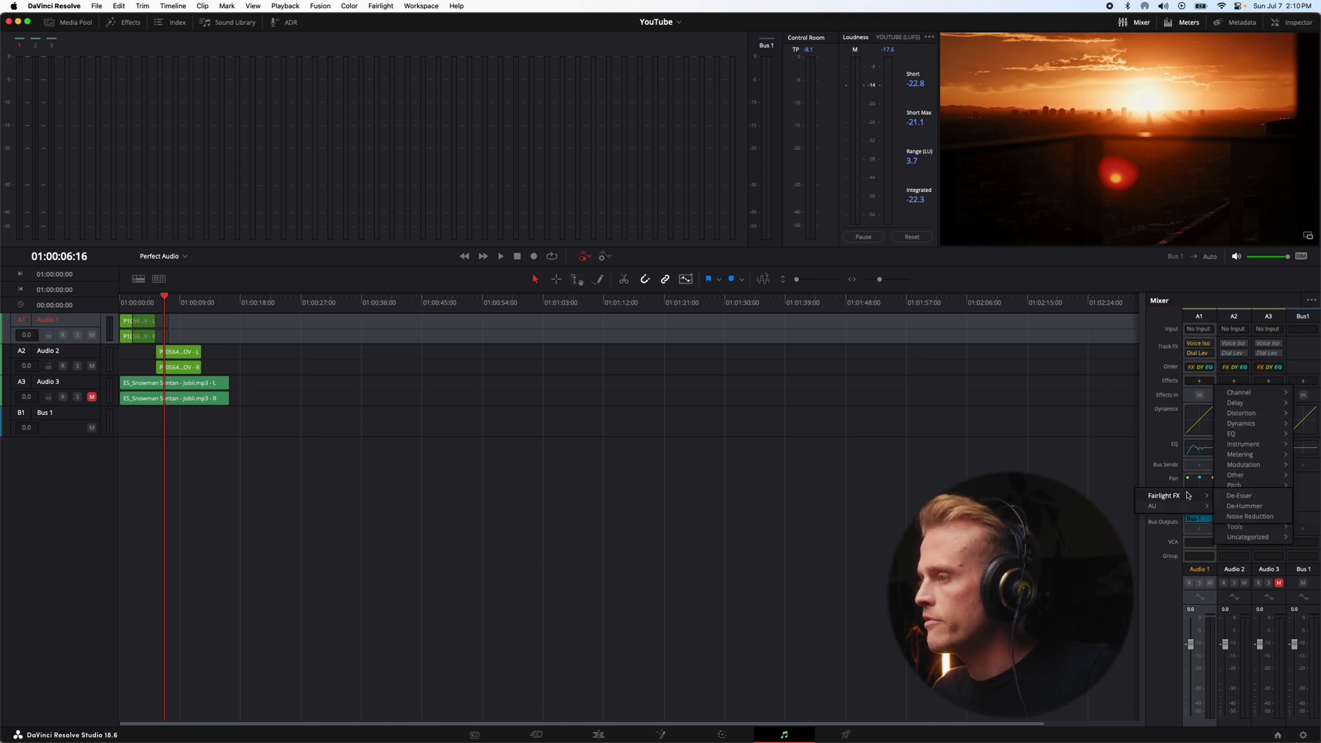
{"action": "left_click", "coordinate": [1240, 496]}
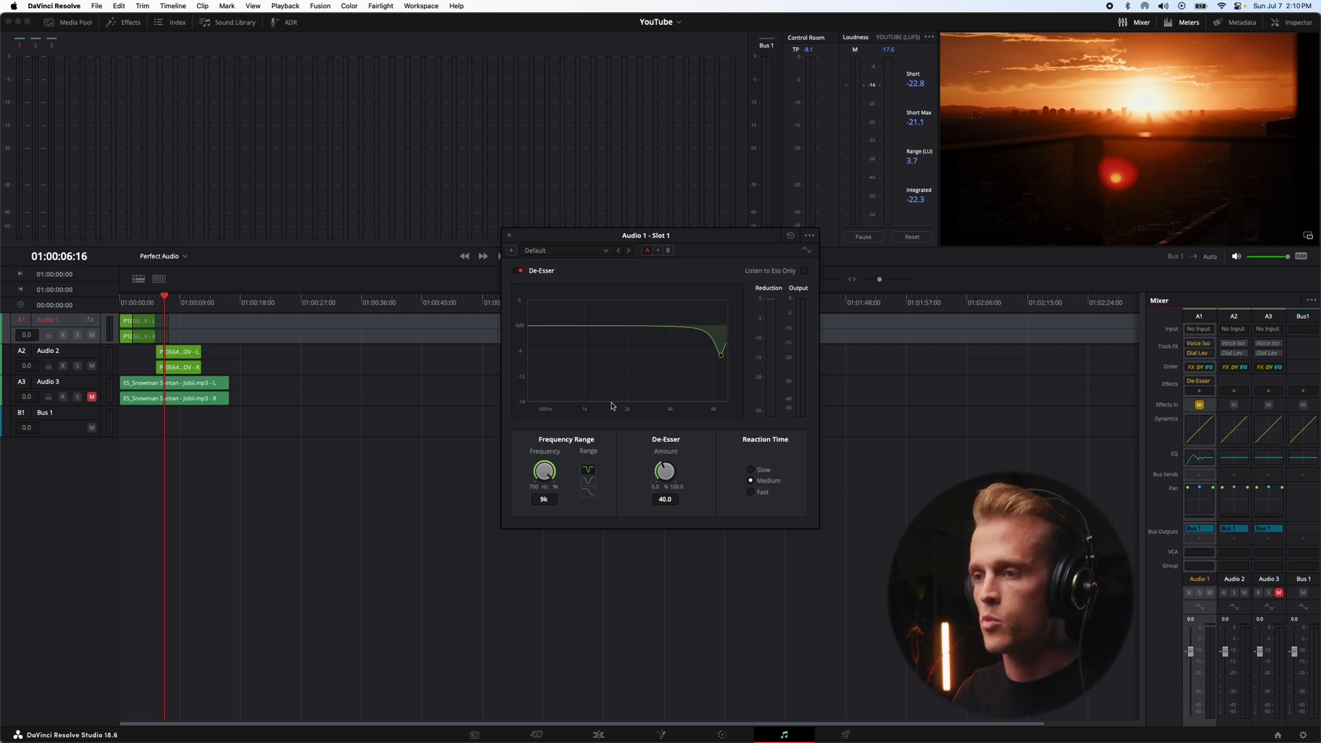
{"action": "left_click_drag", "start_coordinate": [547, 478], "coordinate": [531, 477]}
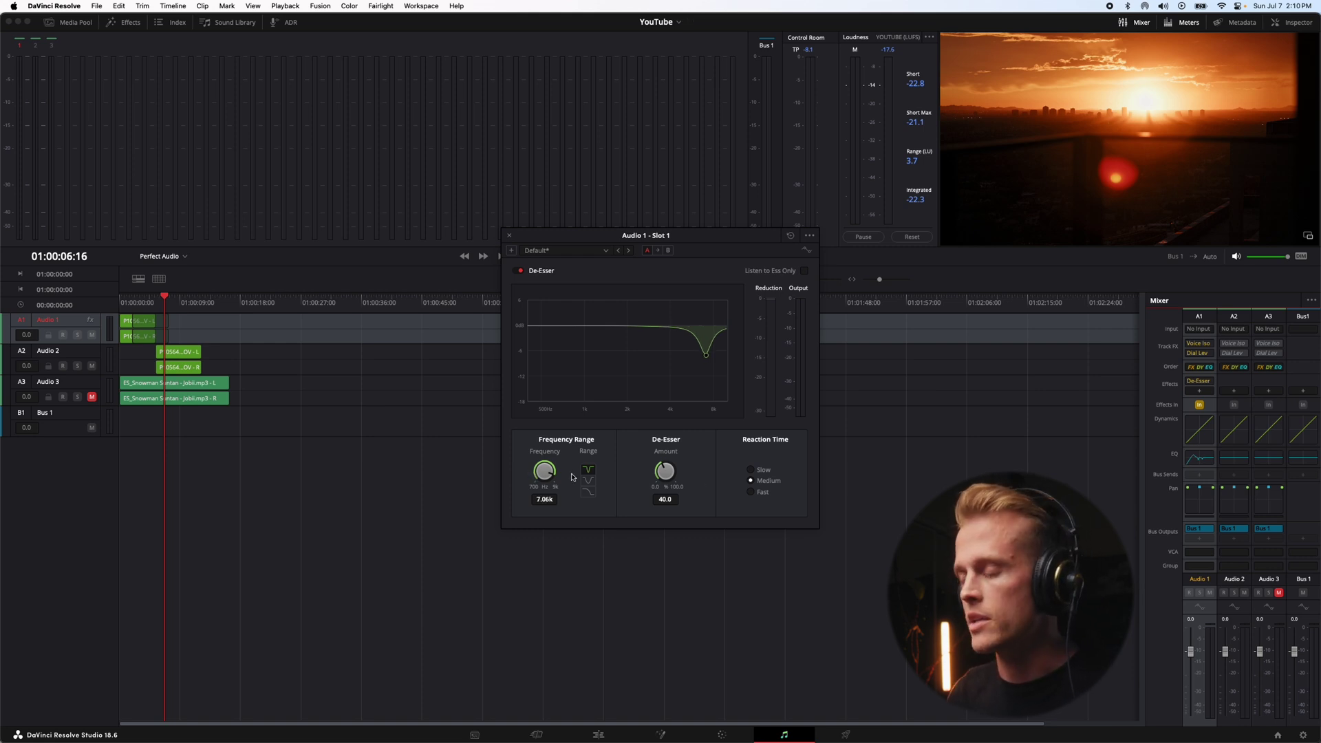
- Compare the De-Esser amount at 0 and 100 while playing the dialogue from the start
{"action": "left_click_drag", "start_coordinate": [666, 473], "coordinate": [602, 487]}
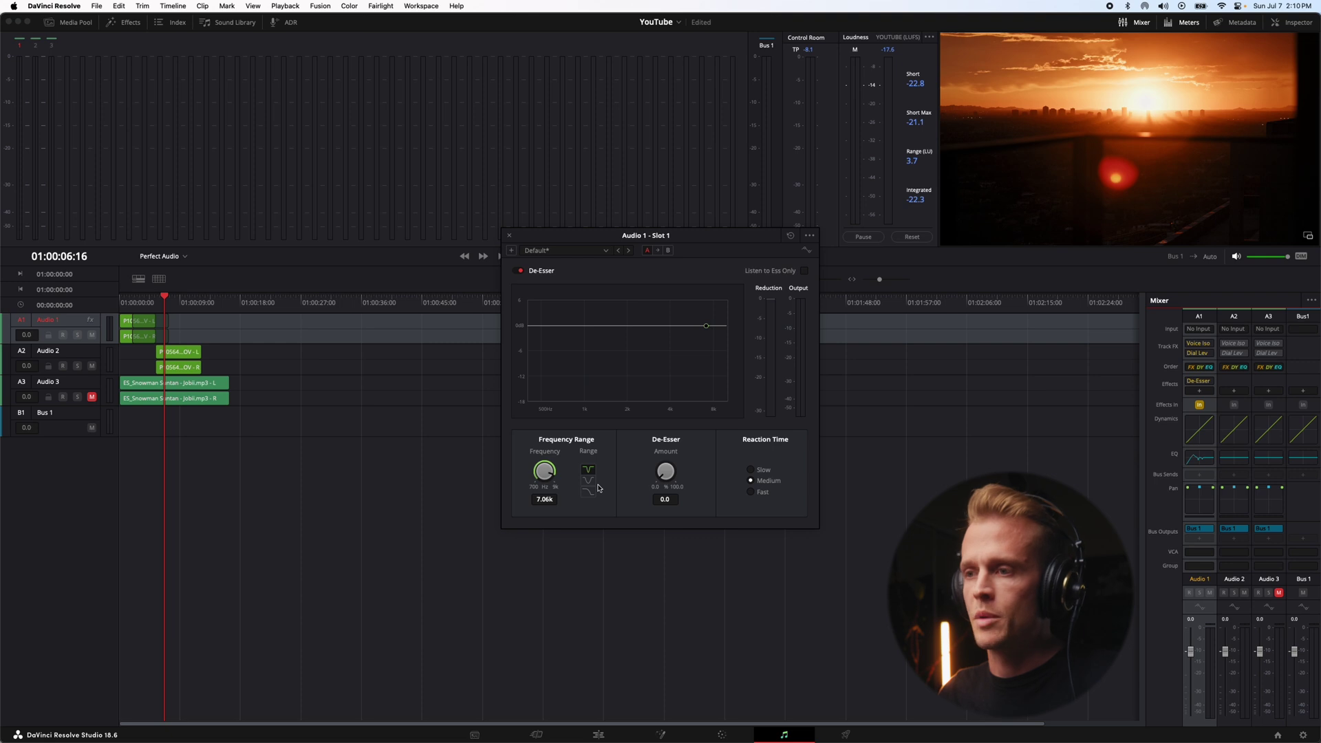
{"action": "left_click", "coordinate": [116, 303]}
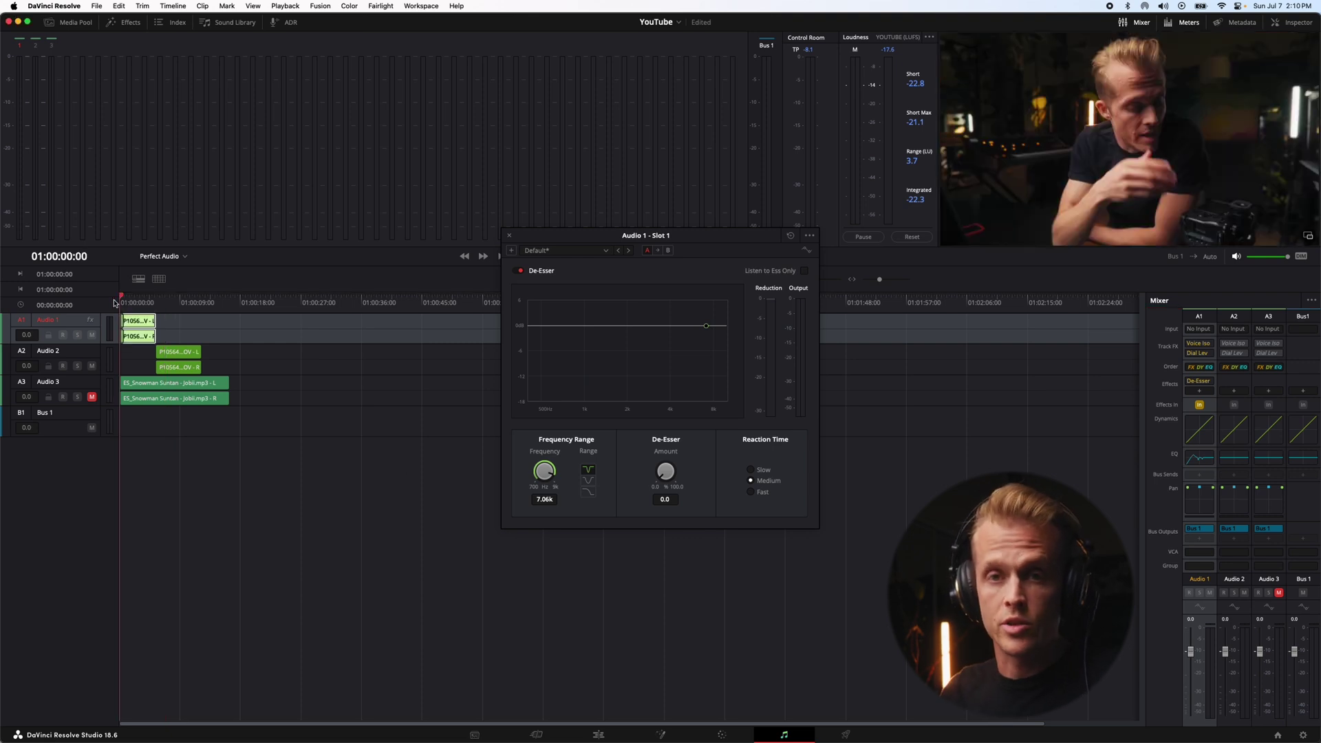
{"action": "key", "text": "space"}
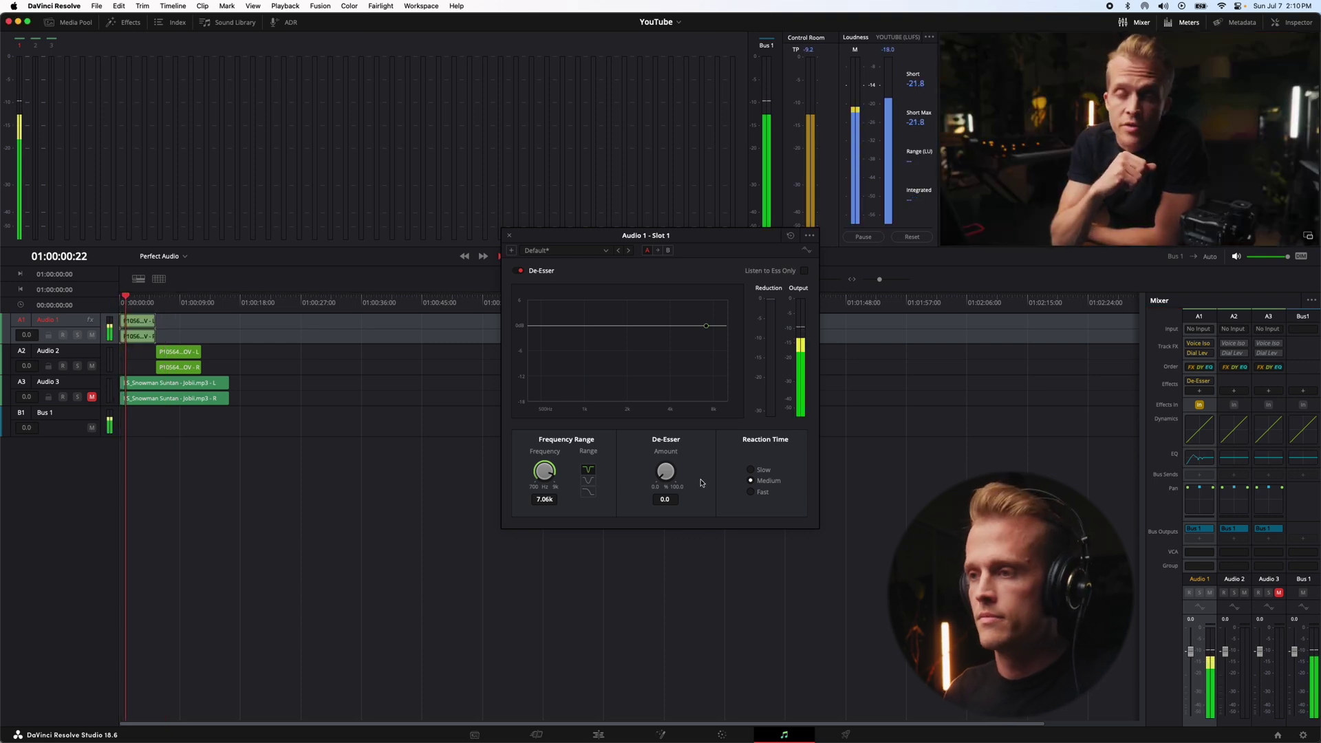
{"action": "left_click_drag", "start_coordinate": [665, 474], "coordinate": [867, 490]}
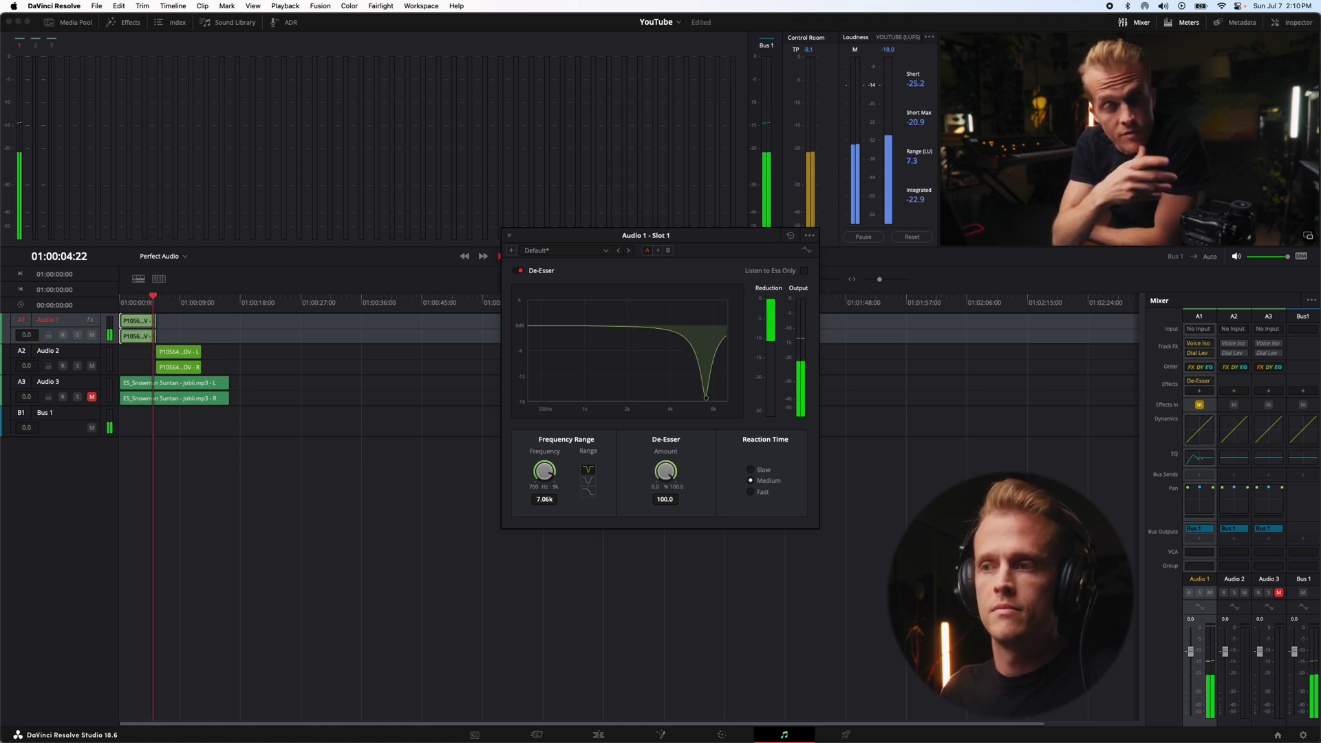
{"action": "left_click", "coordinate": [124, 302]}
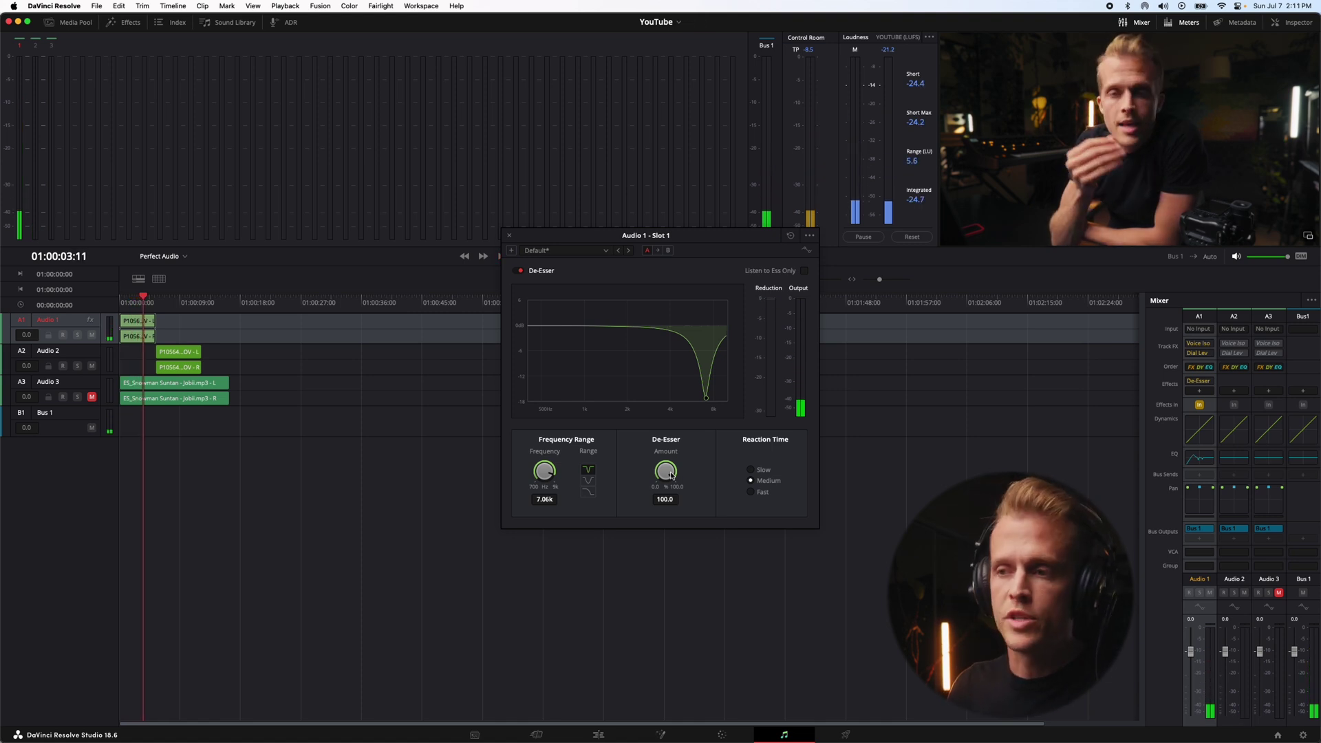
- Set the De-Esser amount to 50, keep the narrow frequency range, and check the effect in playback from the start
{"action": "left_click_drag", "start_coordinate": [671, 474], "coordinate": [600, 477]}
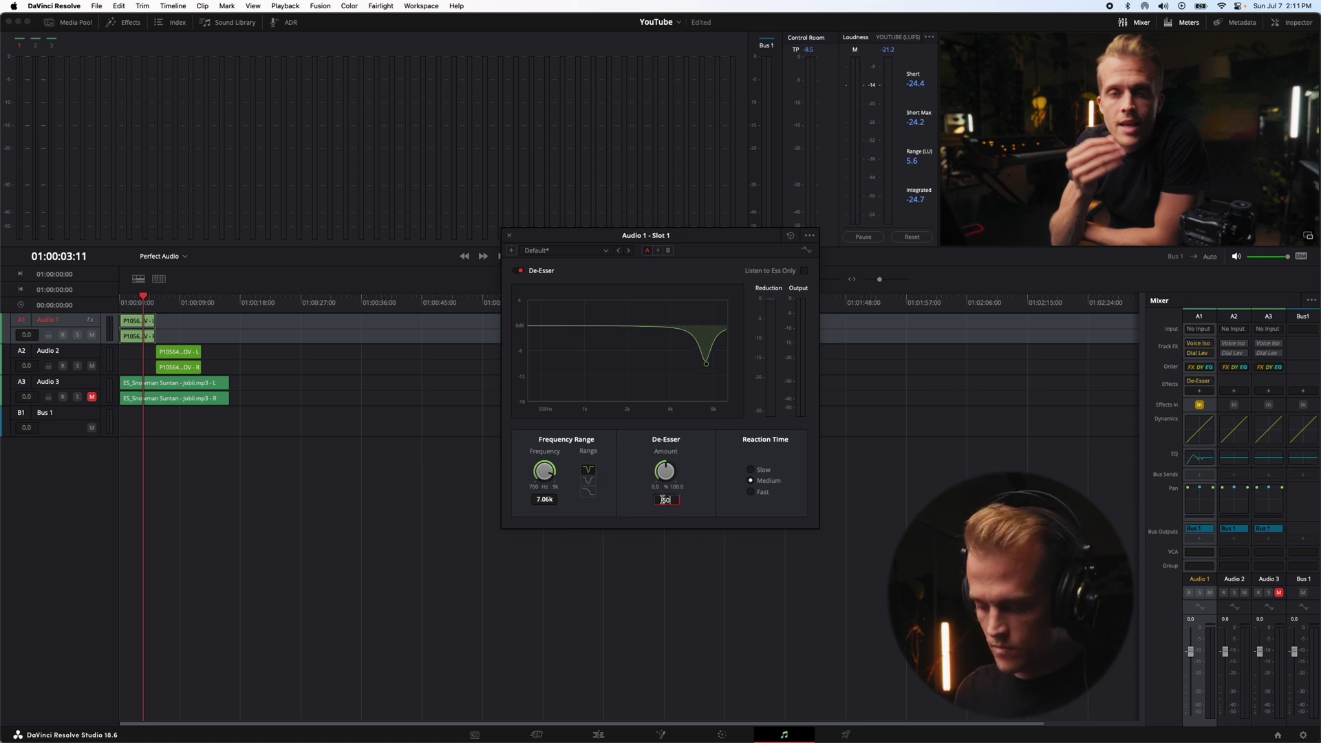
{"action": "key", "text": "space"}
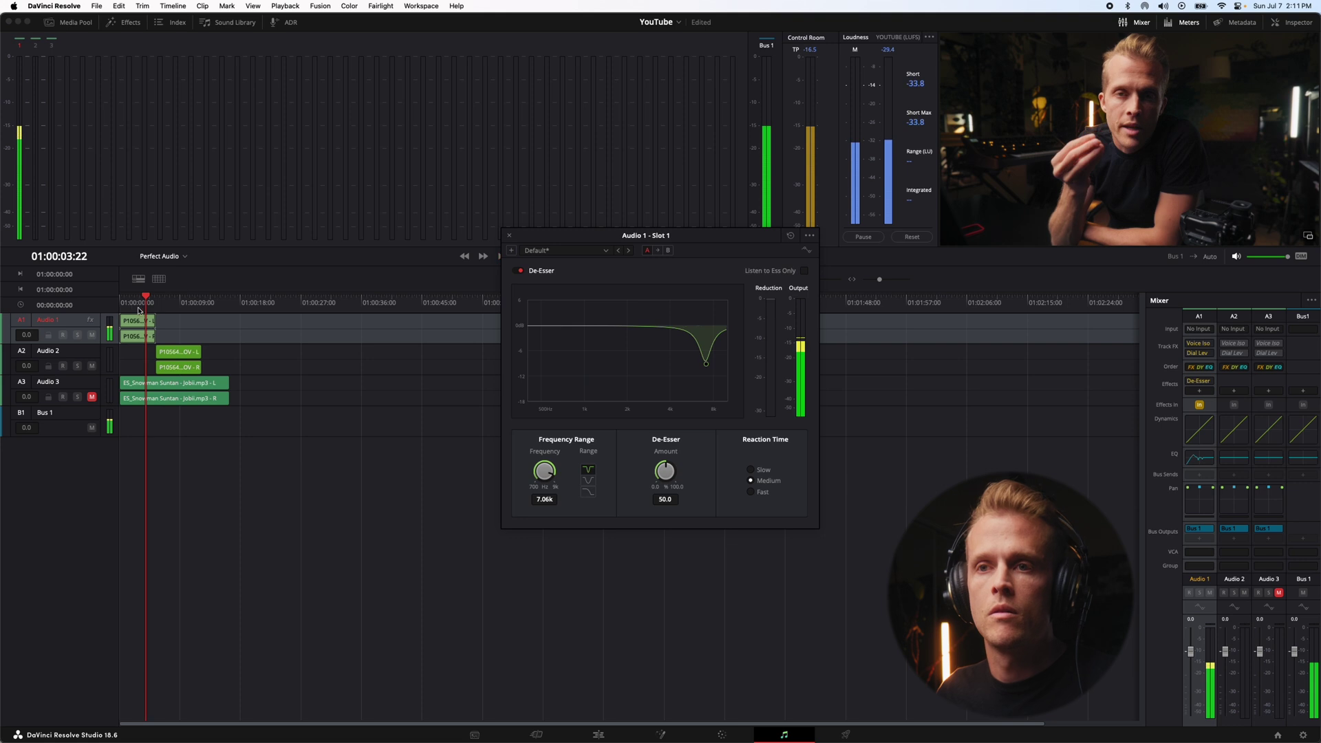
{"action": "key", "text": "Home"}
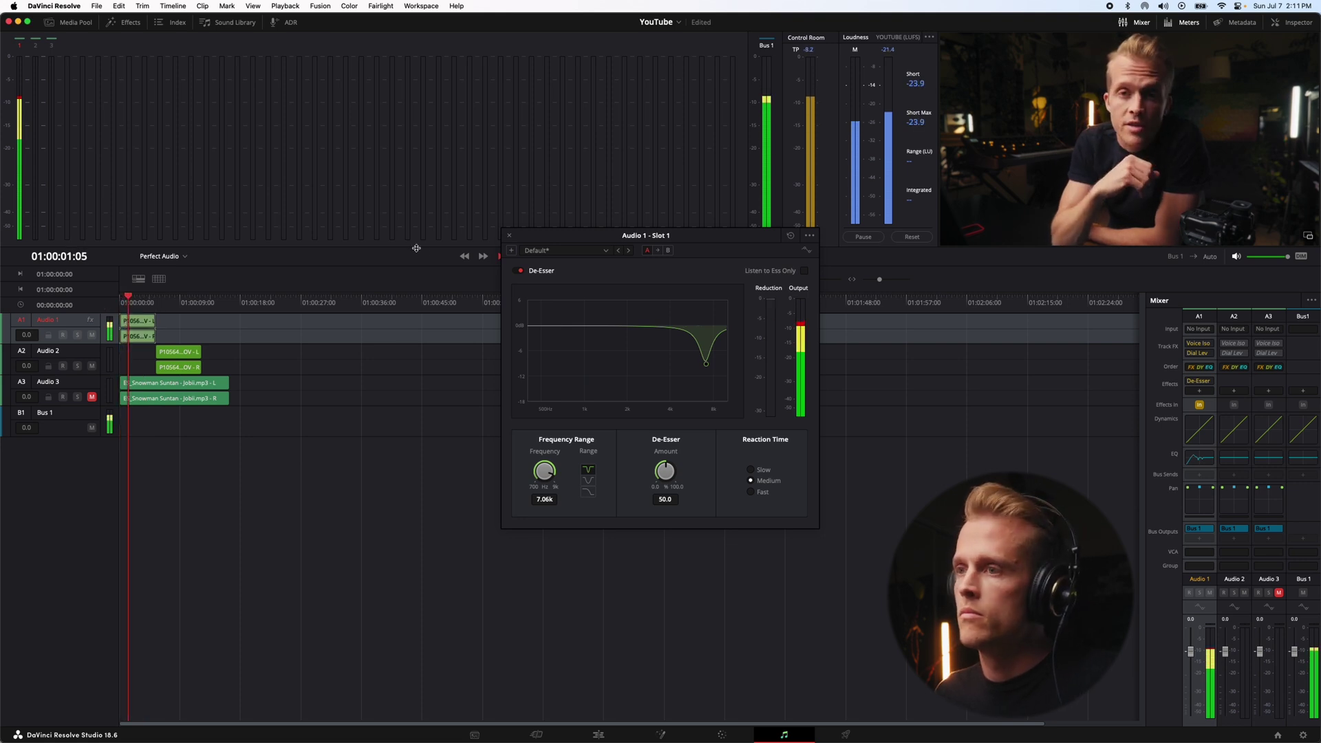
{"action": "left_click", "coordinate": [588, 481]}
{"action": "left_click", "coordinate": [587, 469]}
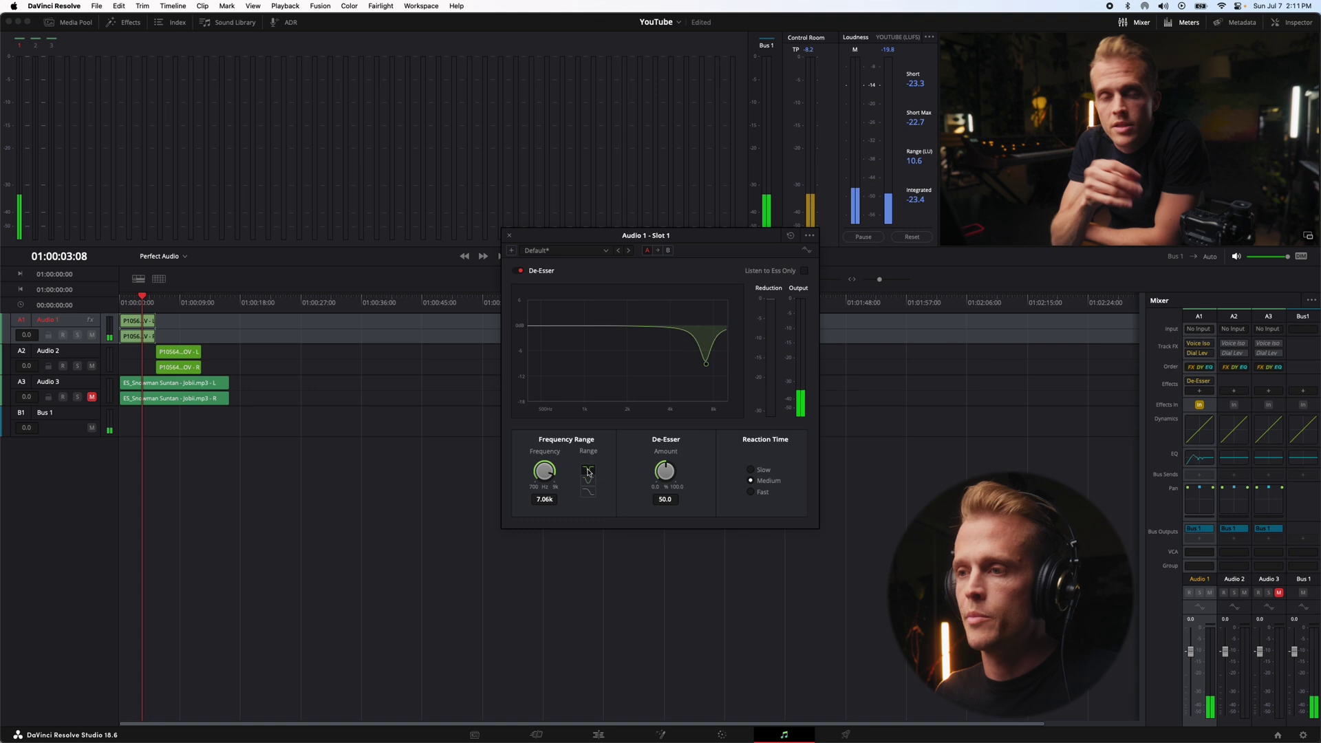
{"action": "left_click", "coordinate": [509, 236]}
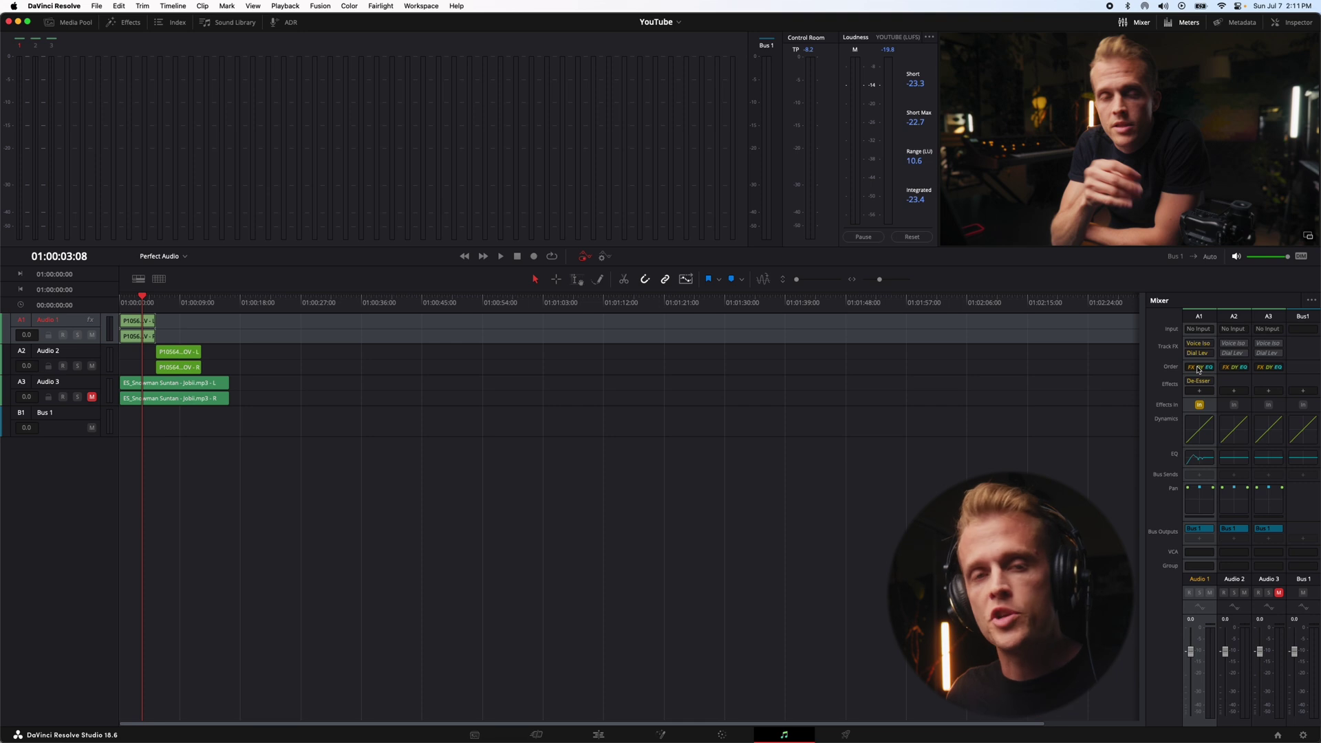
- Change the Audio 1 processing order to EQ, FX, DY
{"action": "left_click", "coordinate": [1198, 368]}
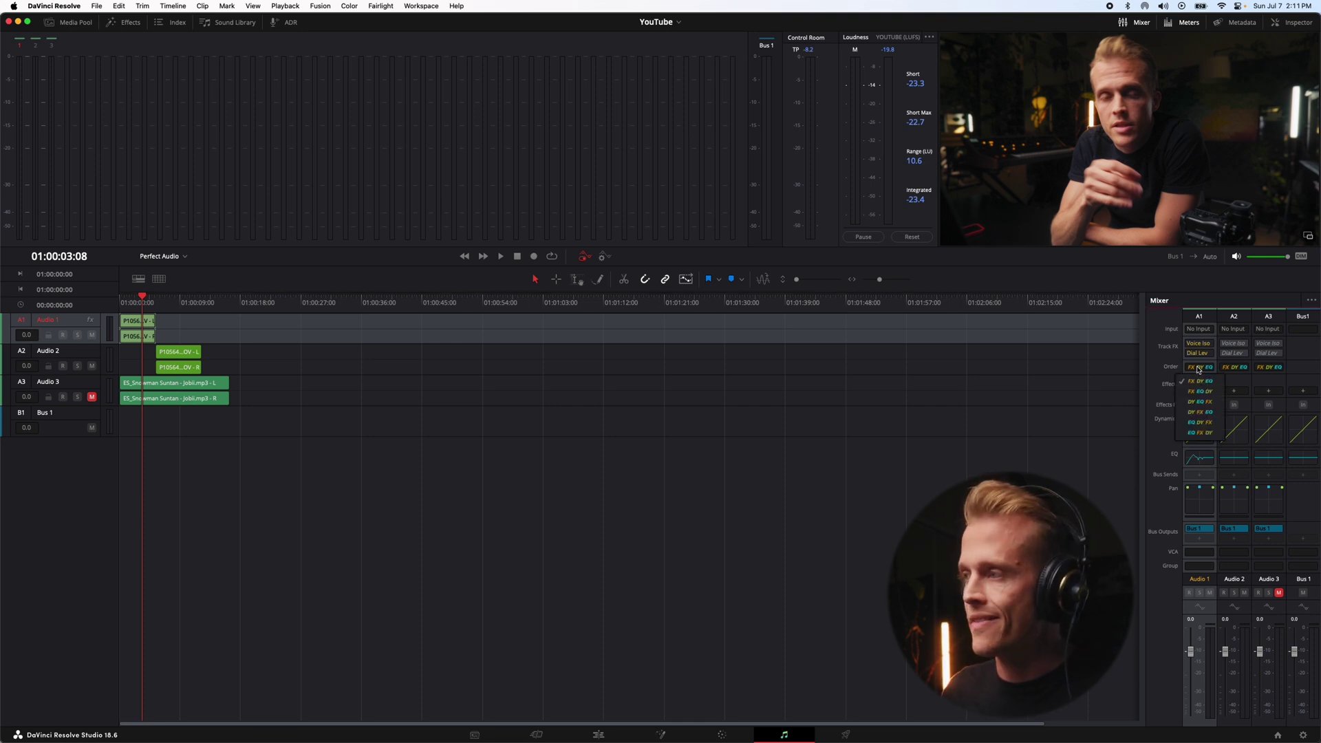
{"action": "left_click", "coordinate": [1201, 433]}
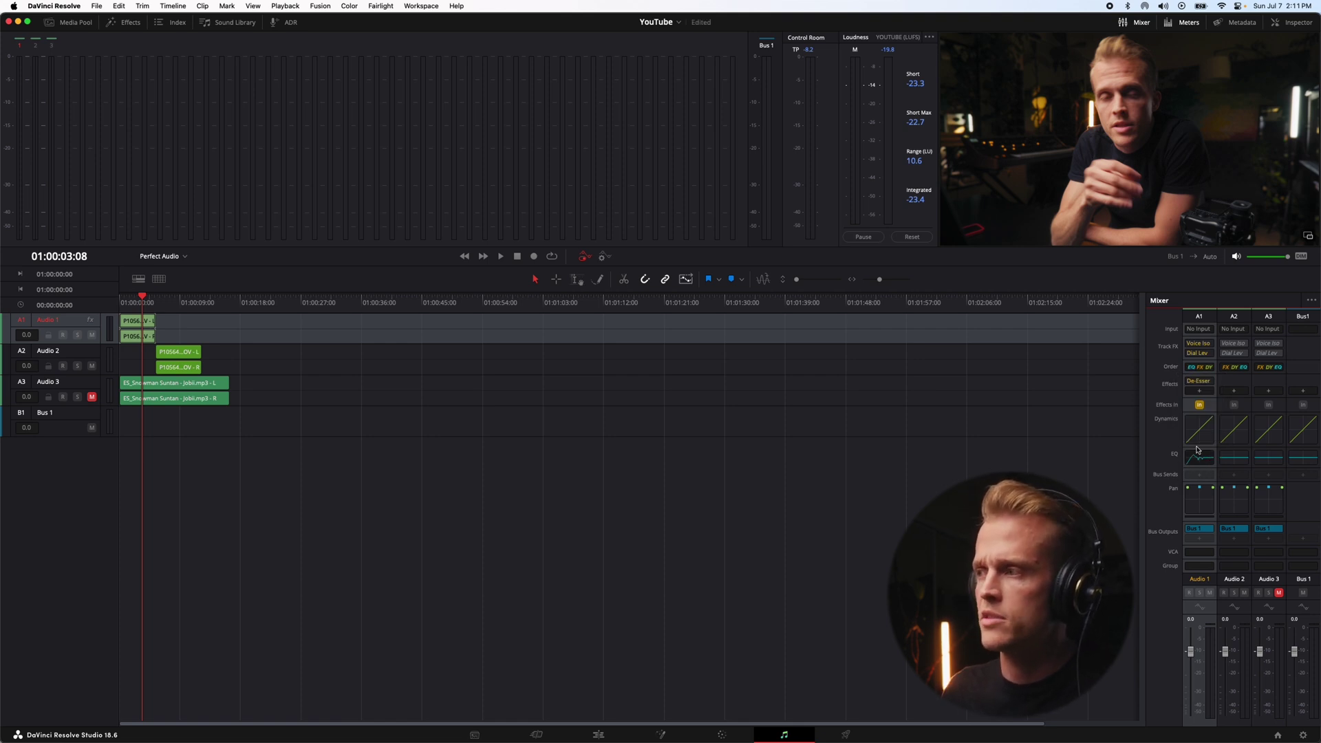
{"action": "mouse_move", "coordinate": [1199, 344]}
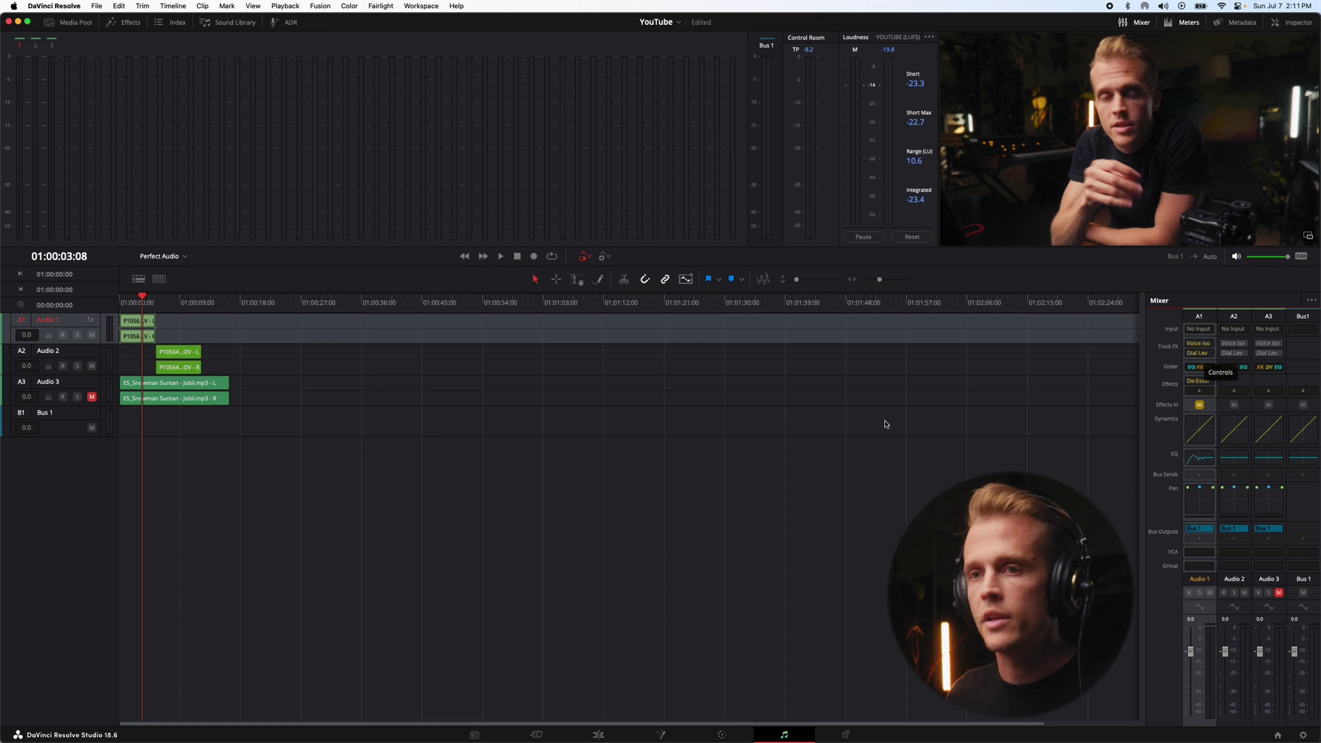
- Play the timeline from the start to hear the fully processed Audio 1 dialogue against Audio 2
{"action": "left_click", "coordinate": [118, 303]}
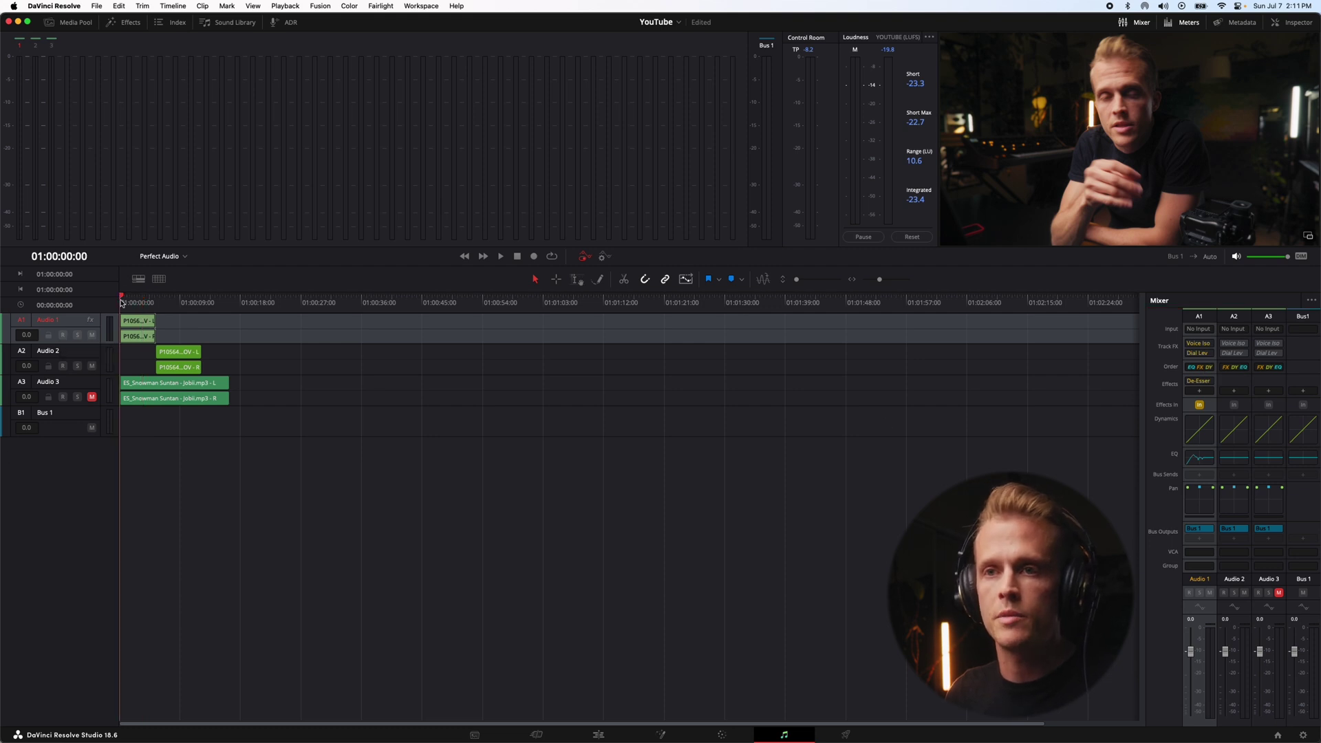
{"action": "key", "text": "space"}
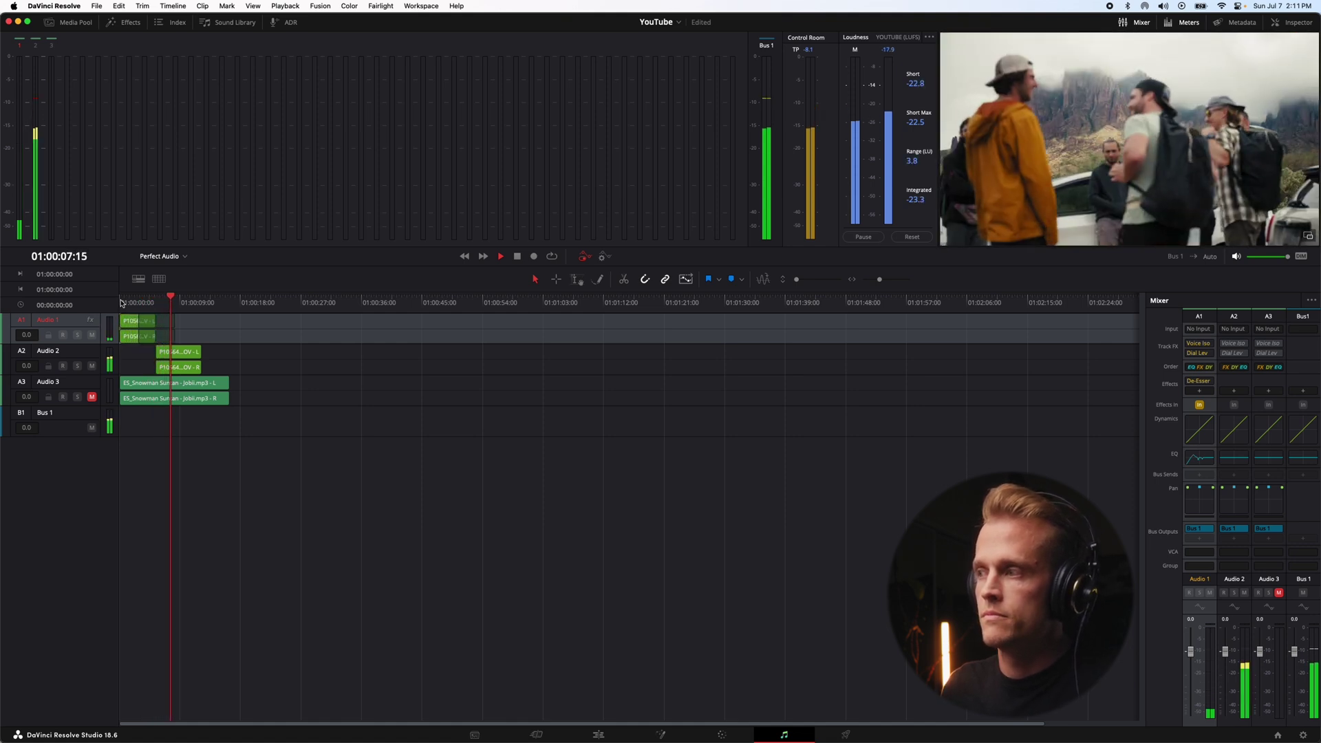
{"action": "key", "text": "space"}
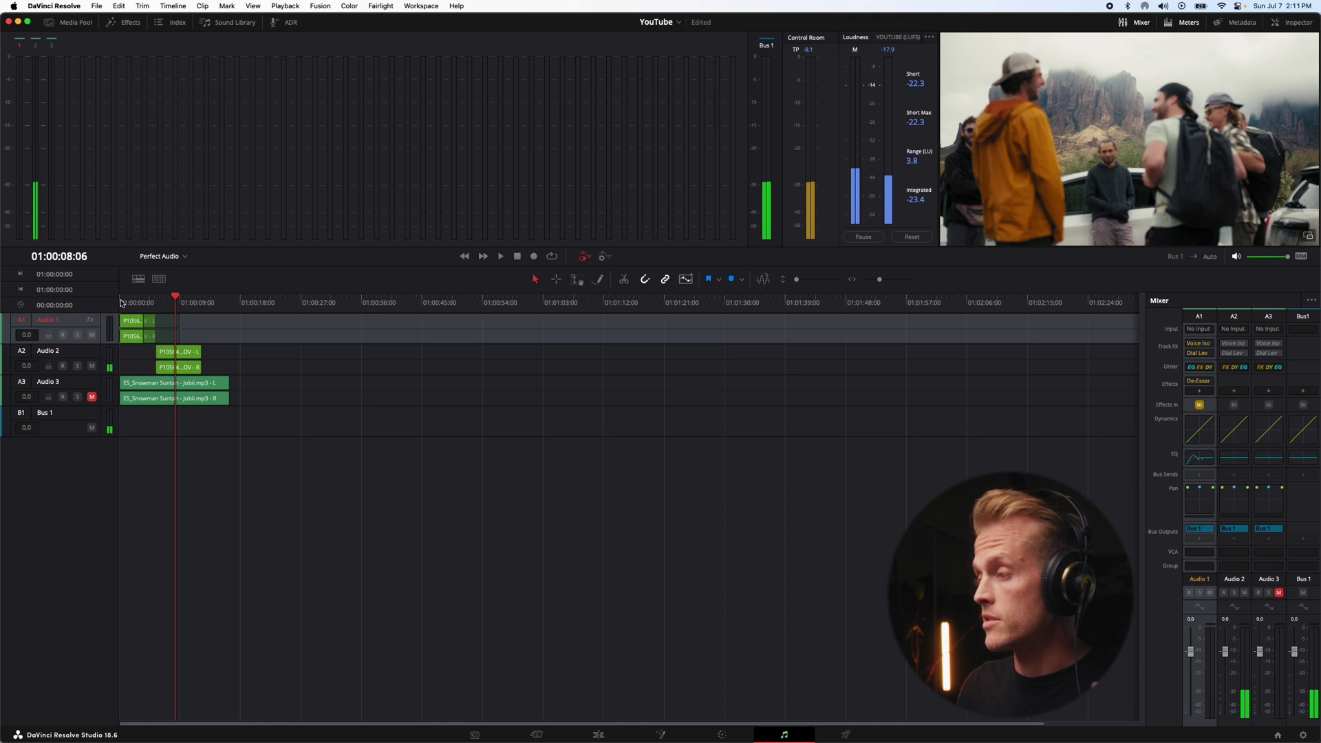
- Copy the channel processing from Audio 1 and paste it onto Audio 2 in the mixer
{"action": "right_click", "coordinate": [1201, 320]}
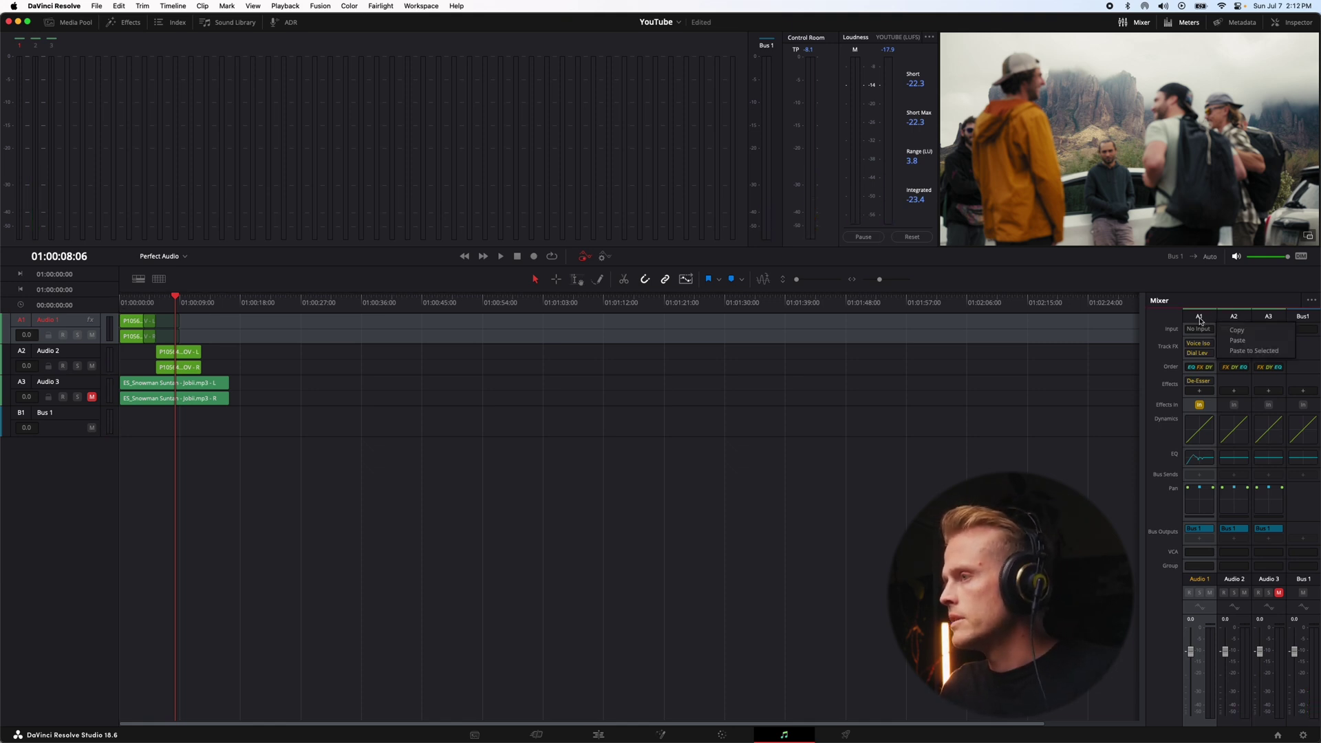
{"action": "left_click", "coordinate": [1236, 330]}
{"action": "left_click", "coordinate": [1233, 316]}
{"action": "right_click", "coordinate": [1235, 318]}
{"action": "left_click", "coordinate": [1263, 341]}
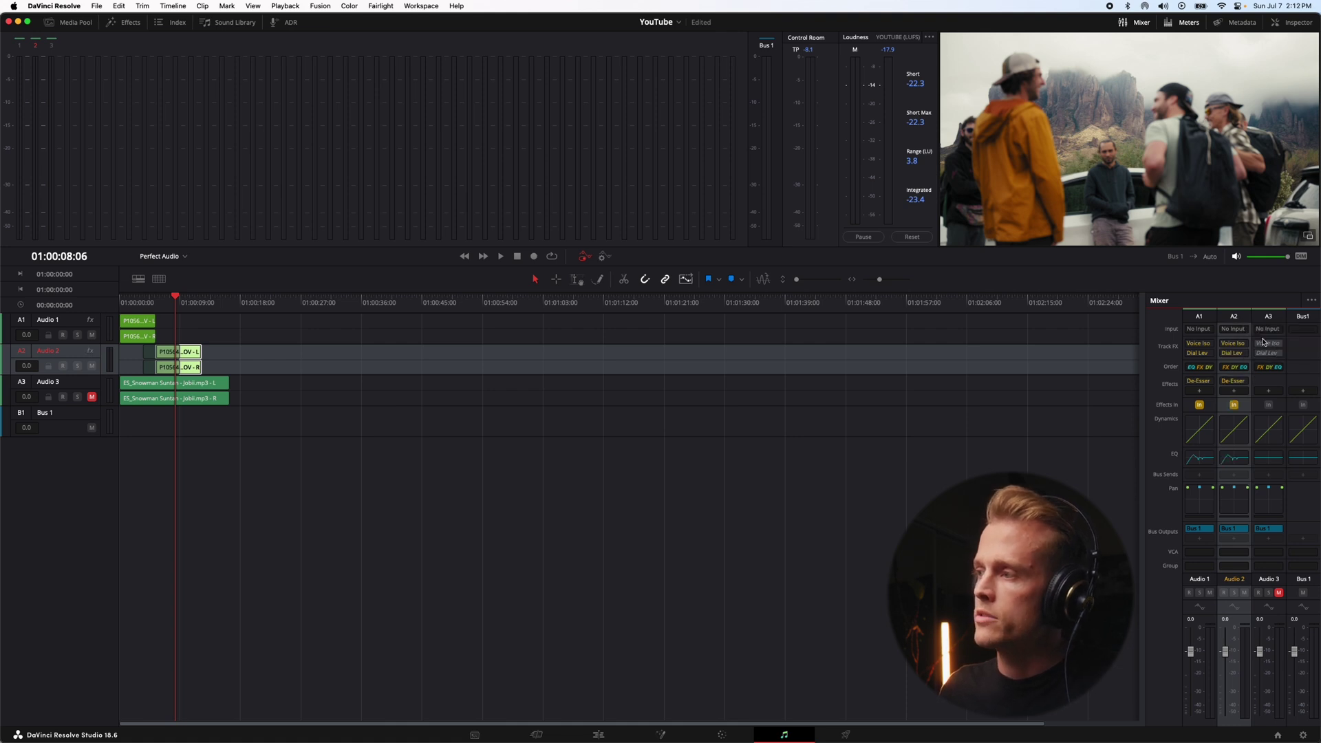
- Add the Fairlight FX Limiter to Bus 1 and move its window clear of the tracks
{"action": "left_click", "coordinate": [1303, 391]}
{"action": "mouse_move", "coordinate": [1294, 433]}
{"action": "mouse_move", "coordinate": [1214, 436]}
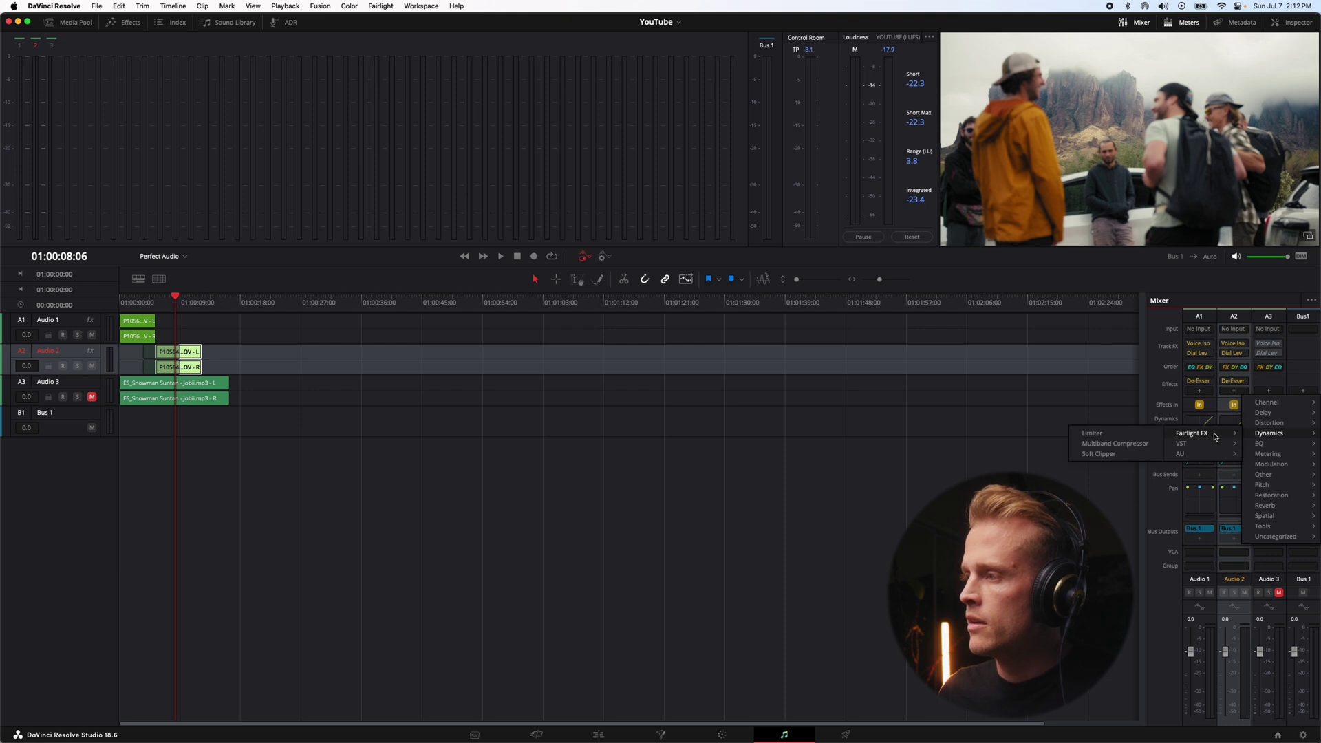
{"action": "left_click", "coordinate": [1118, 434]}
{"action": "left_click_drag", "start_coordinate": [648, 258], "coordinate": [865, 365]}
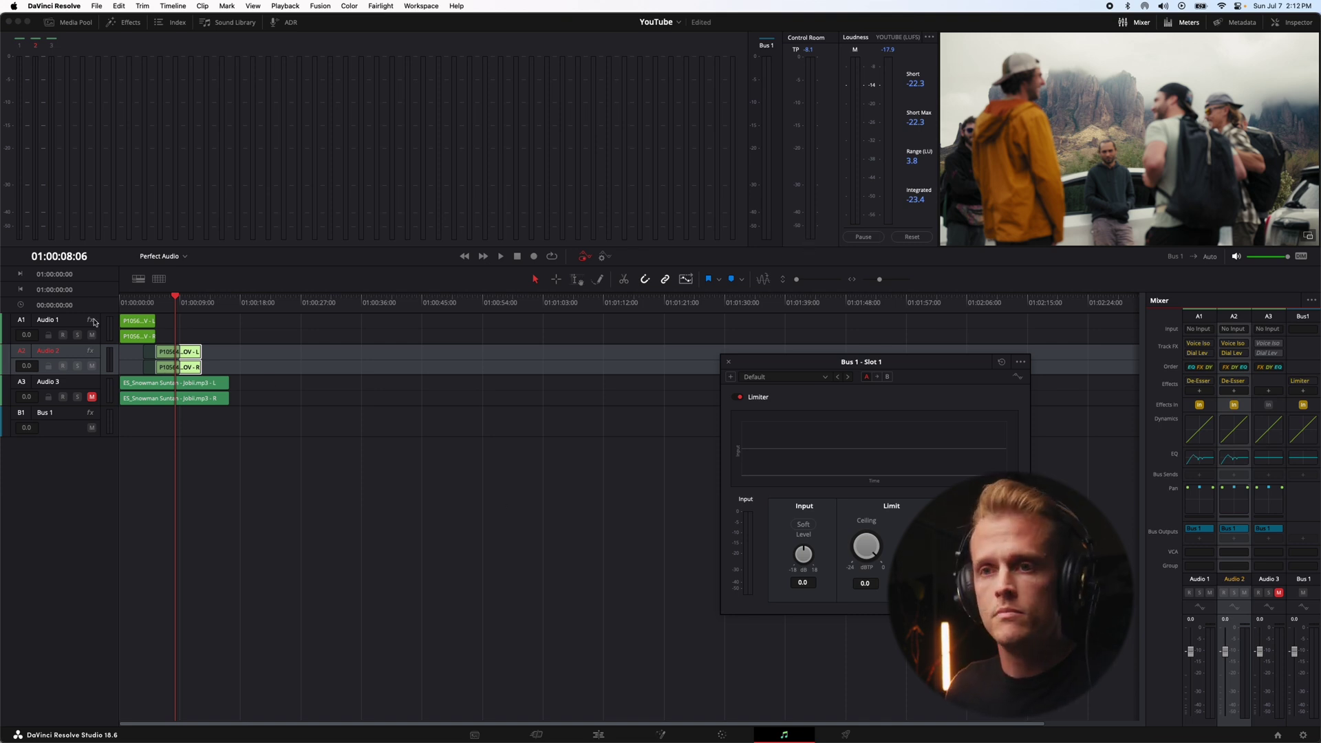
- Play both processed dialogue tracks from the start with the music still muted
{"action": "left_click", "coordinate": [133, 304]}
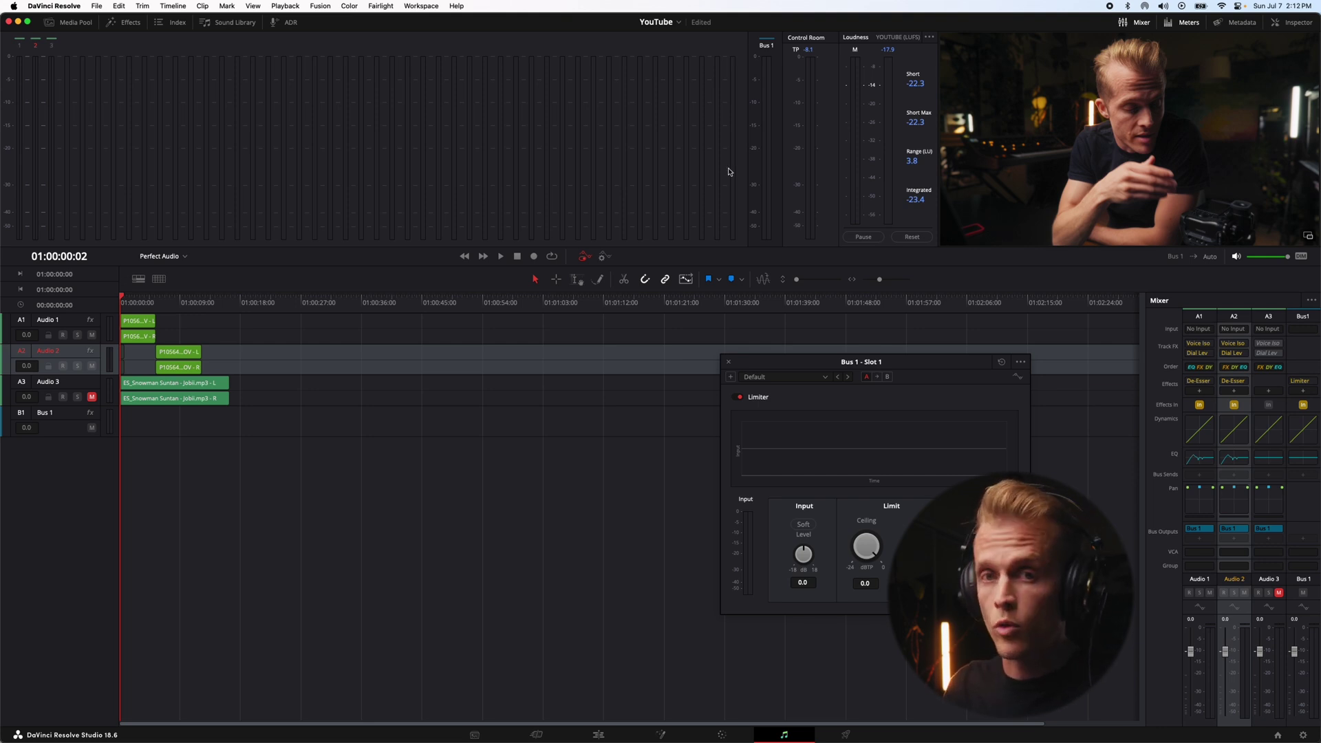
{"action": "key", "text": "space"}
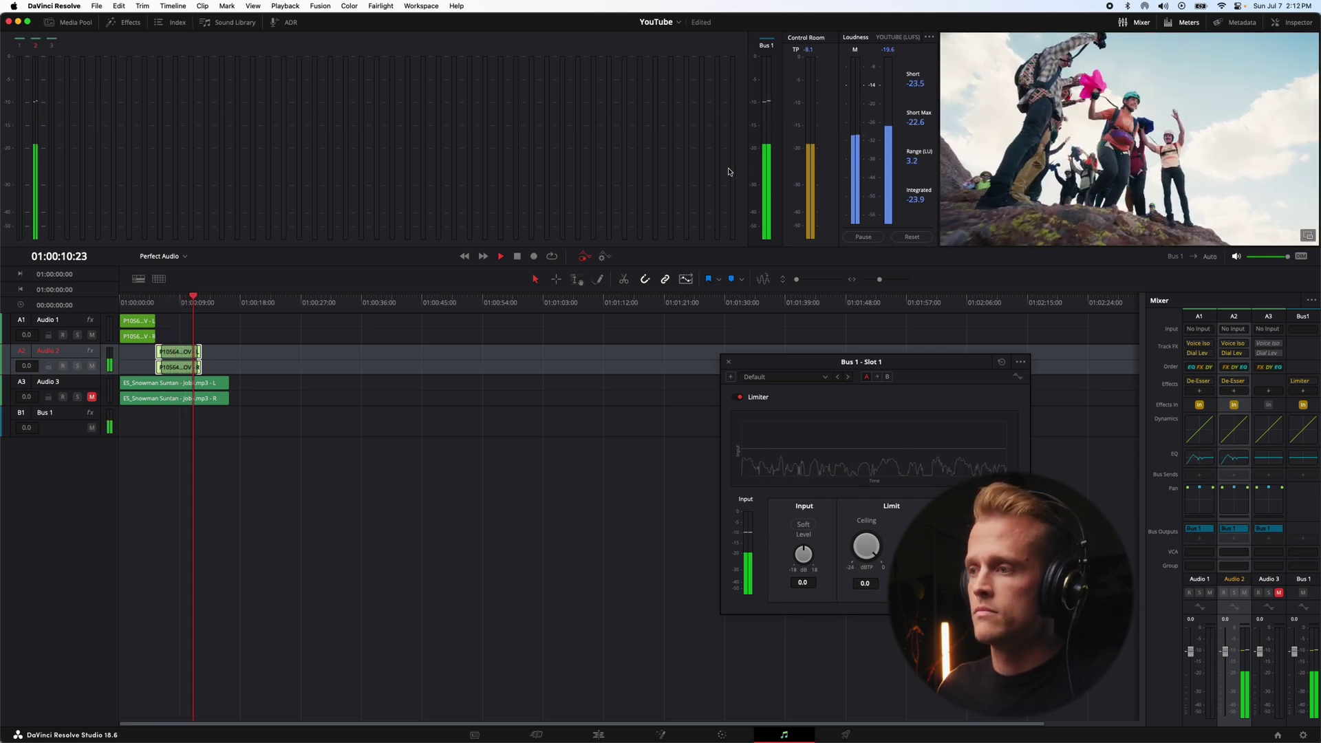
{"action": "key", "text": "space"}
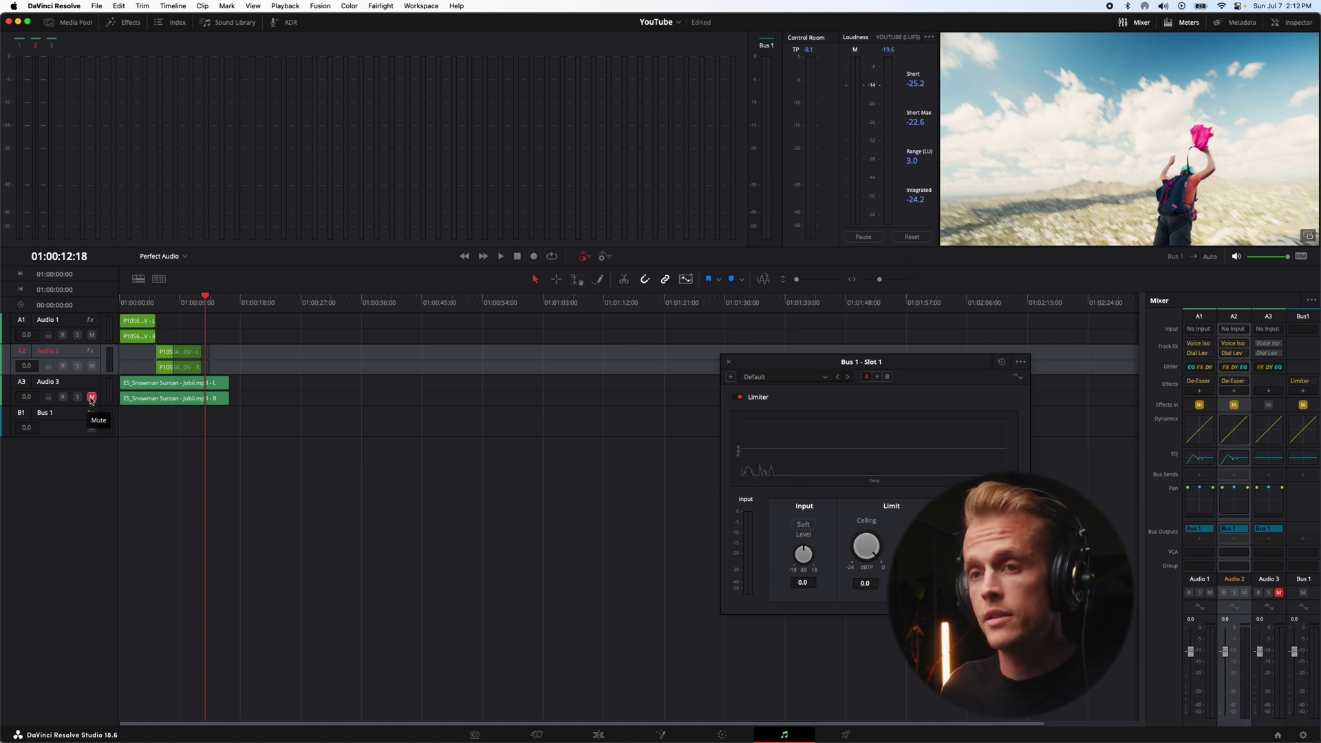
- Unmute the Audio 3 music and play the timeline from the start to hear it with the dialogue
{"action": "left_click", "coordinate": [92, 398]}
{"action": "left_click", "coordinate": [124, 304]}
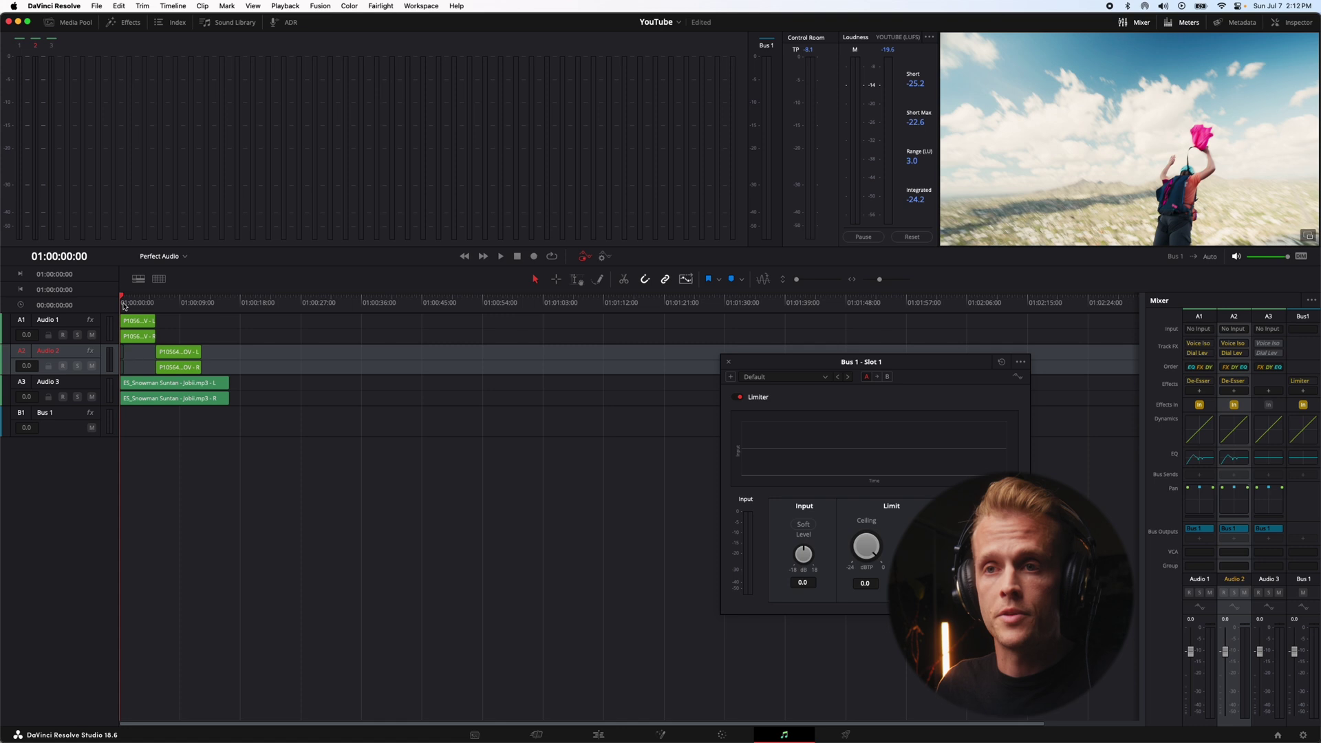
{"action": "key", "text": "space"}
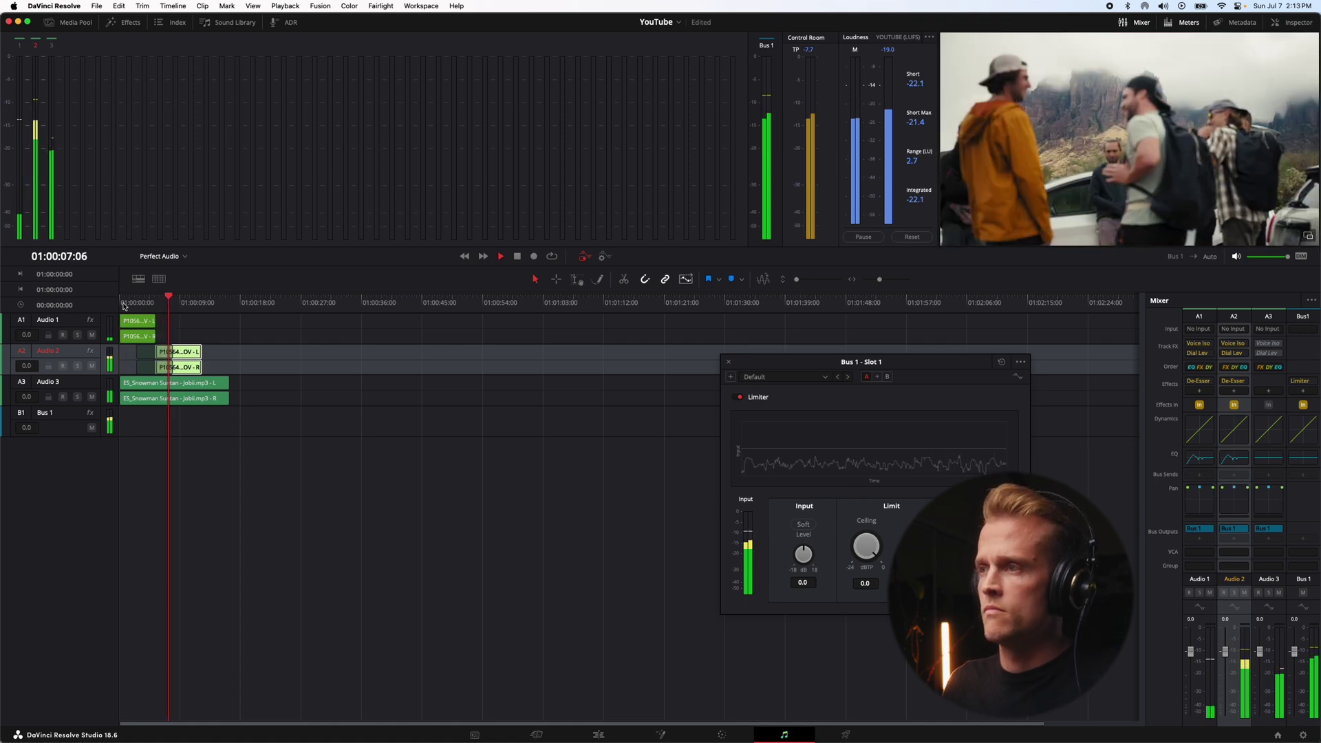
{"action": "key", "text": "space"}
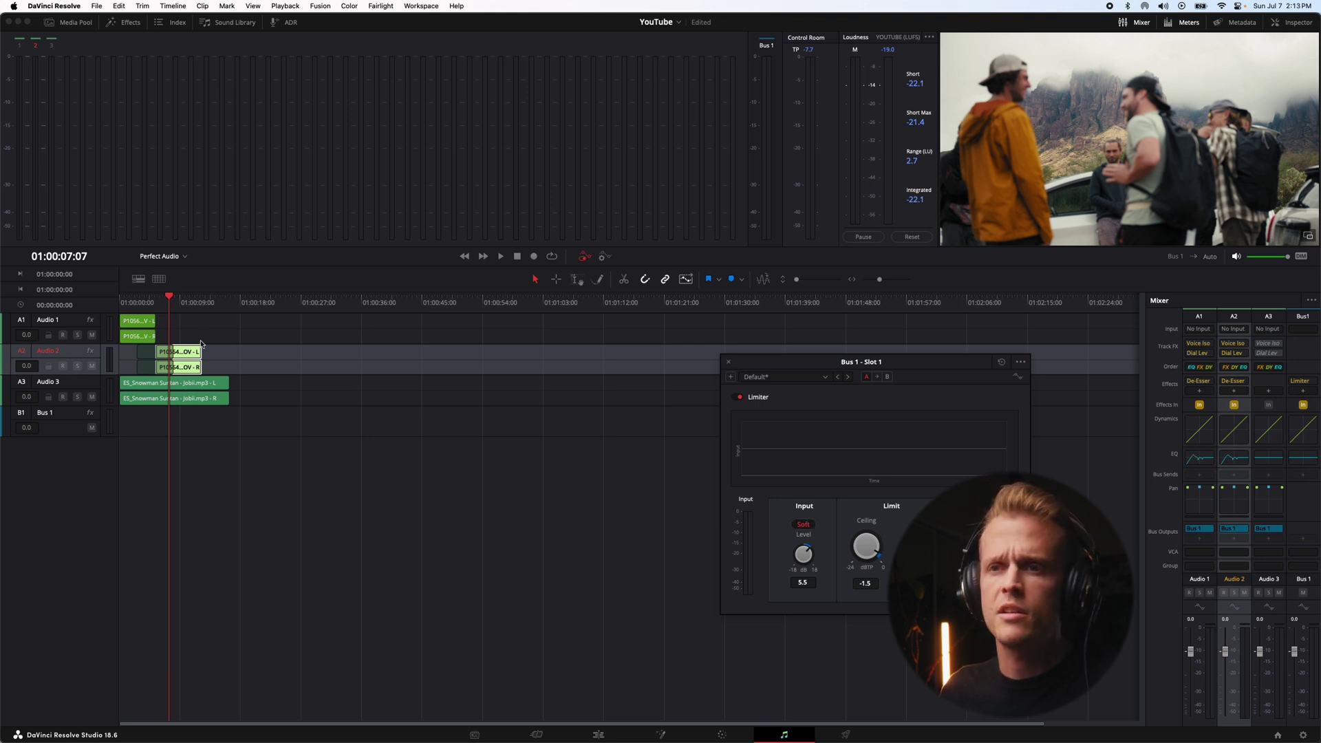
- Check the limited mix's loudness in playback from the start and raise the Limiter's input level to 6.5 dB
{"action": "left_click", "coordinate": [122, 302]}
{"action": "key", "text": "space"}
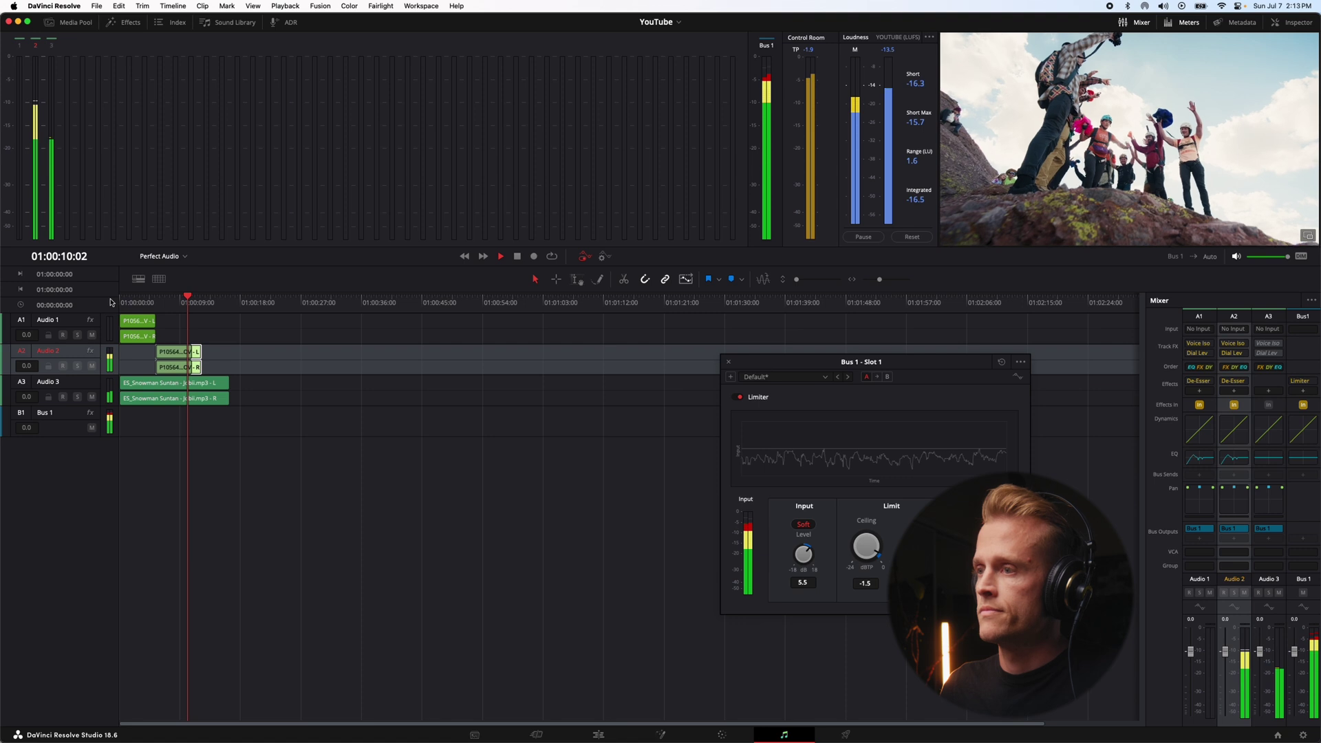
{"action": "key", "text": "space"}
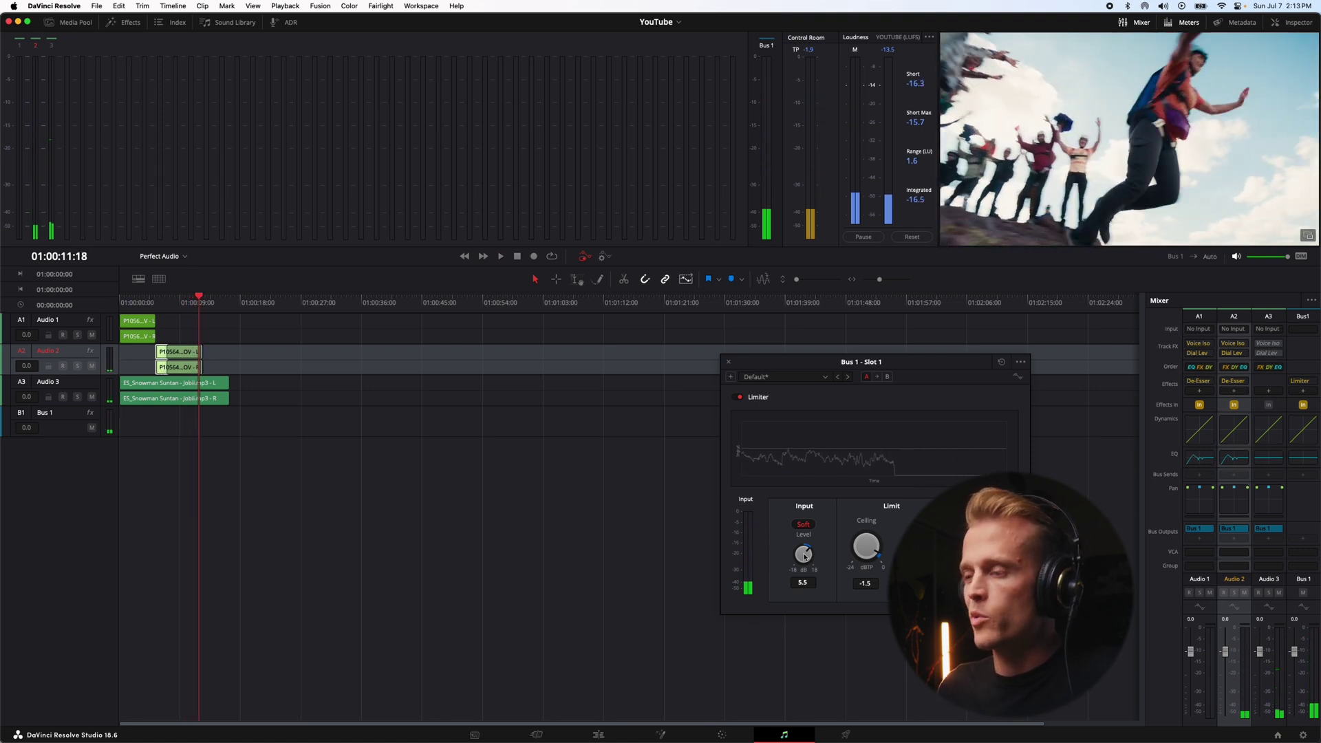
{"action": "scroll", "coordinate": [805, 554], "scroll_direction": "up", "scroll_amount": 3}
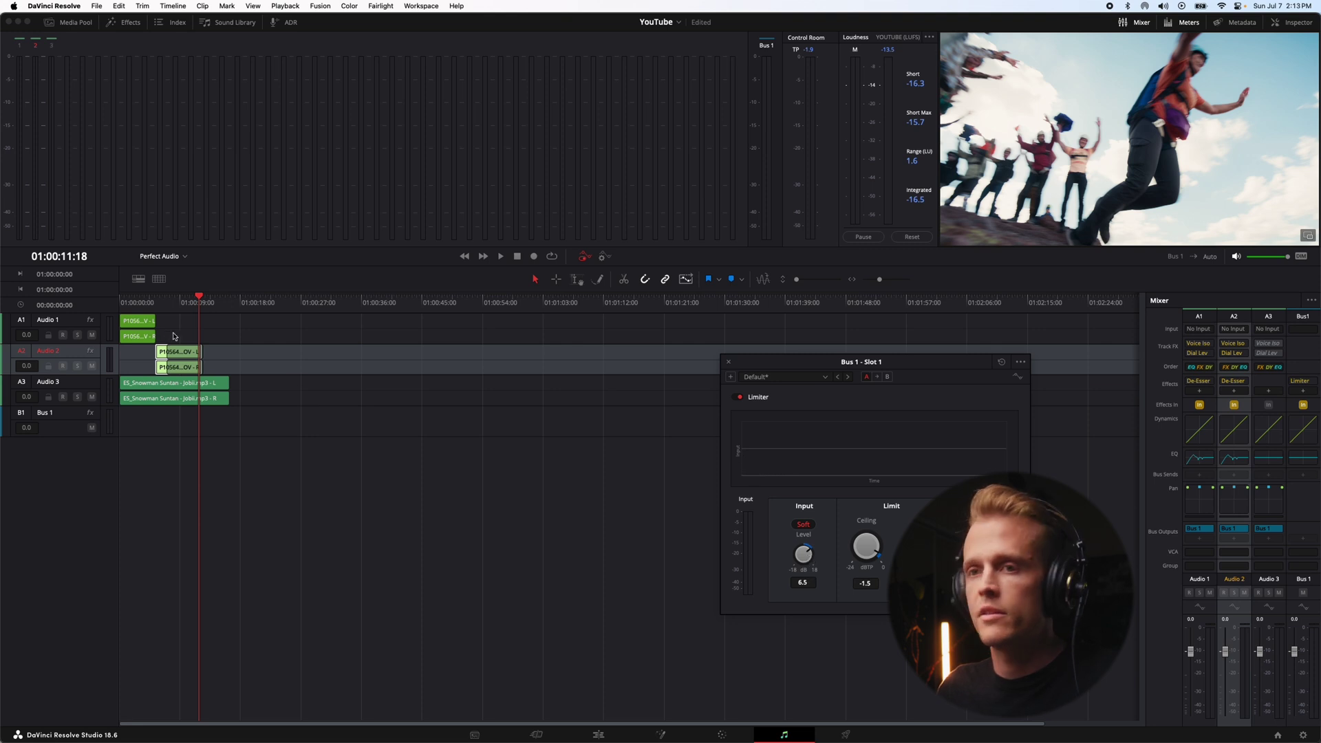
- Replay the mix from the start into Audio 2's dialogue and raise the Bus 1 Limiter's input level to about 8 dB
{"action": "left_click", "coordinate": [128, 299]}
{"action": "key", "text": "space"}
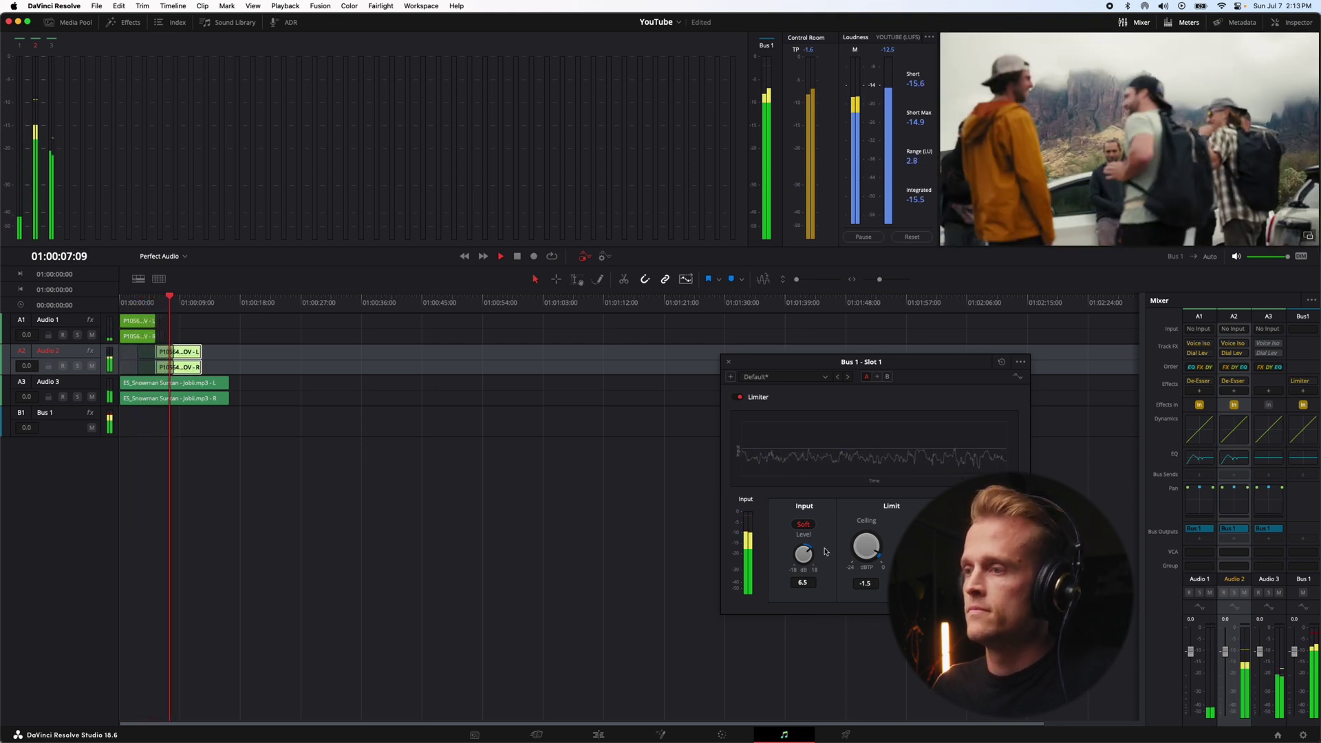
{"action": "key", "text": "space"}
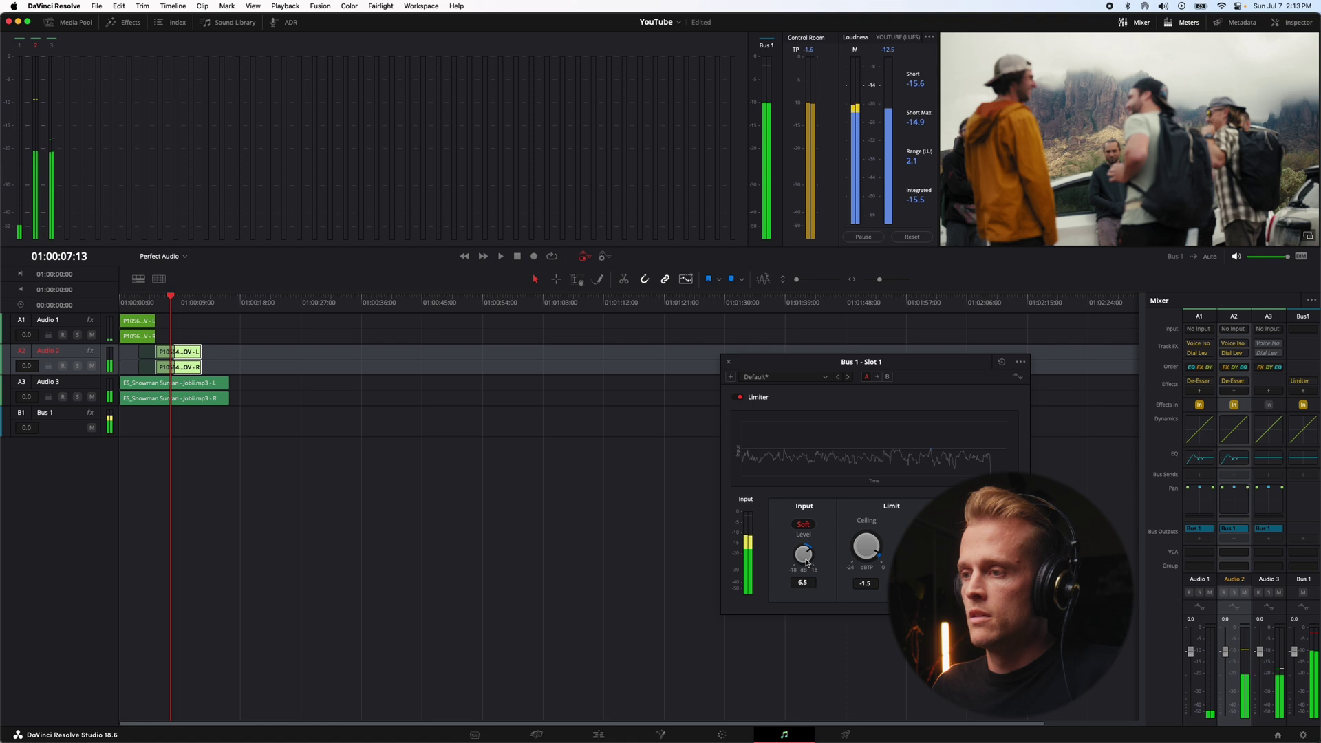
{"action": "left_click_drag", "start_coordinate": [803, 553], "coordinate": [812, 561]}
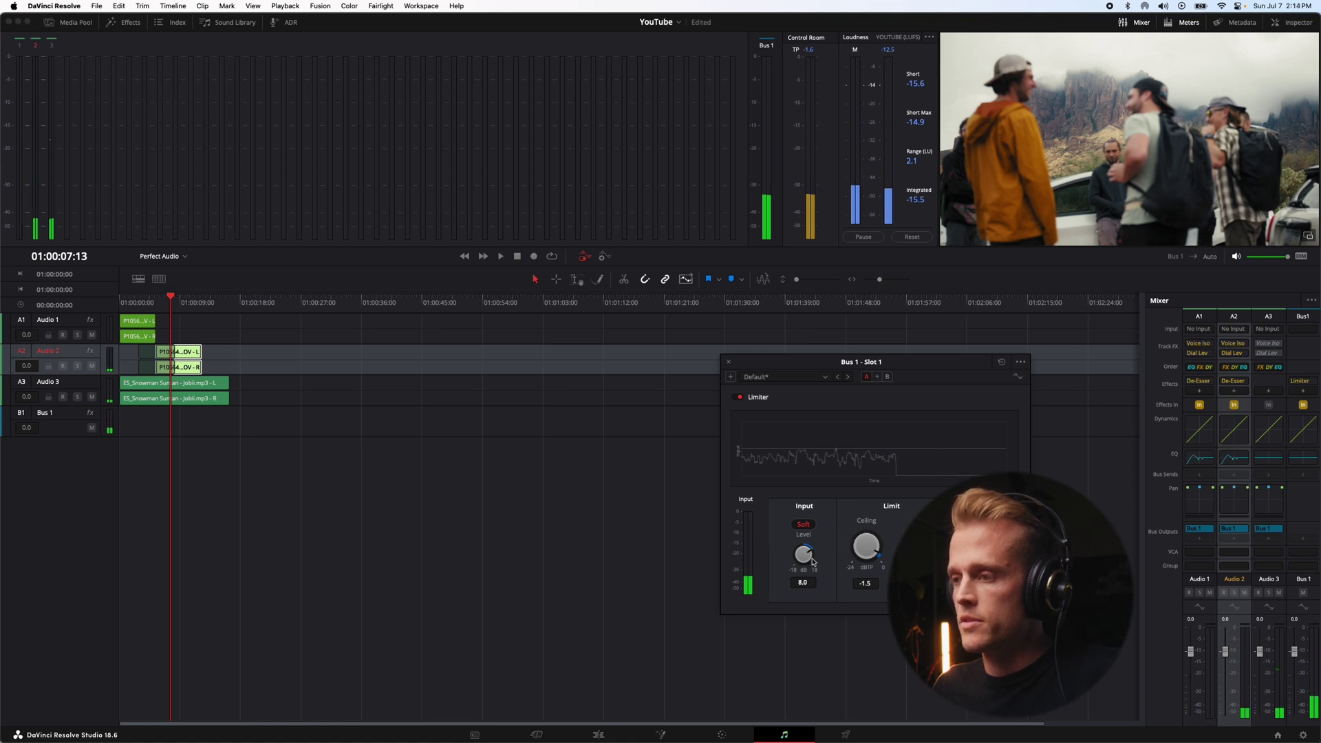
{"action": "left_click_drag", "start_coordinate": [812, 562], "coordinate": [810, 560]}
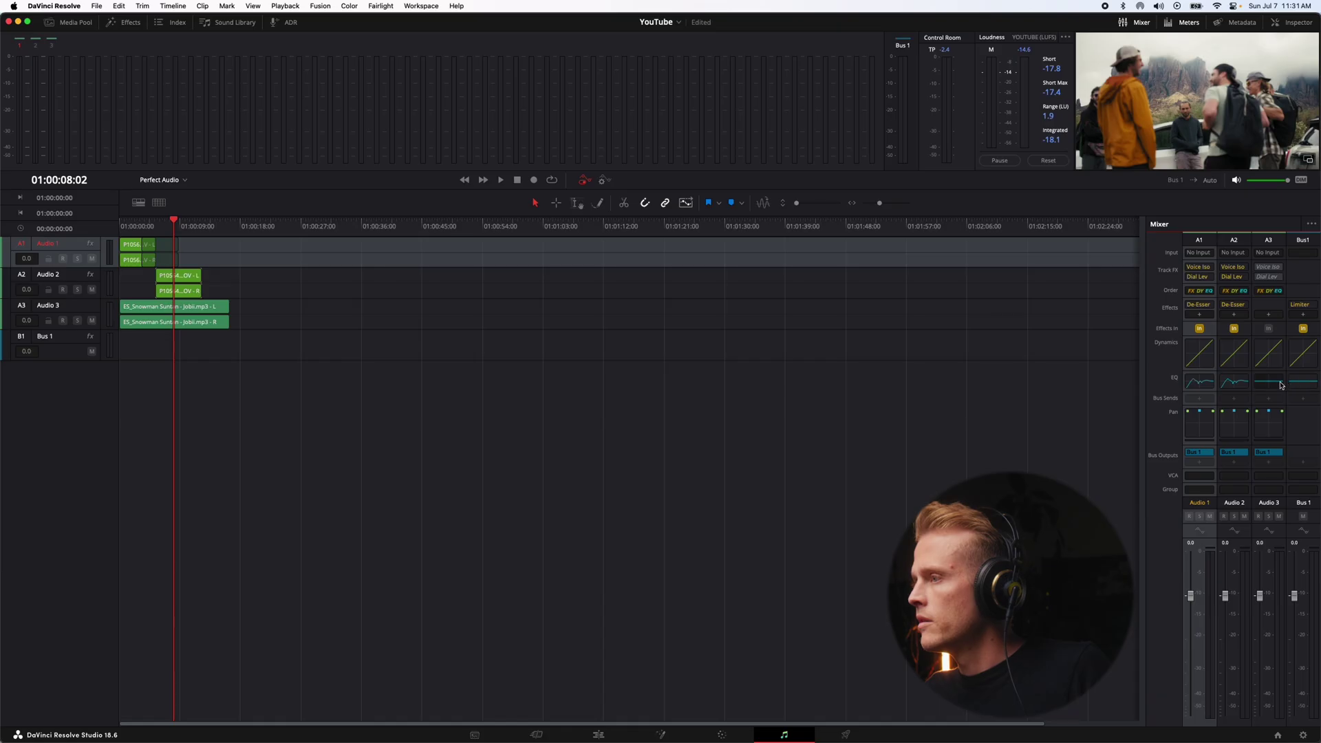
- In the Audio 3 equalizer, cut band 3 by about 7.6 dB at 1 kHz and band 4 by about 8 dB at 2 kHz
{"action": "left_click", "coordinate": [1281, 386]}
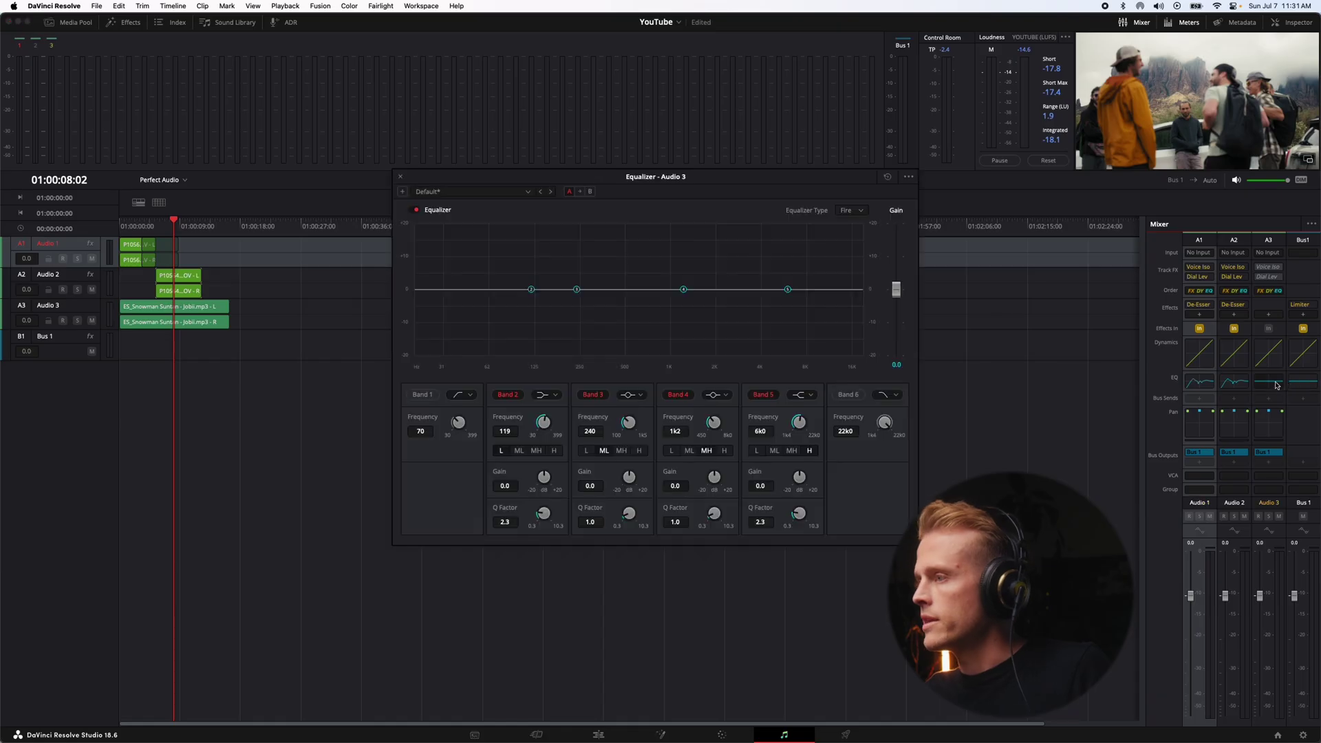
{"action": "left_click_drag", "start_coordinate": [685, 288], "coordinate": [718, 329]}
{"action": "left_click_drag", "start_coordinate": [576, 290], "coordinate": [719, 318]}
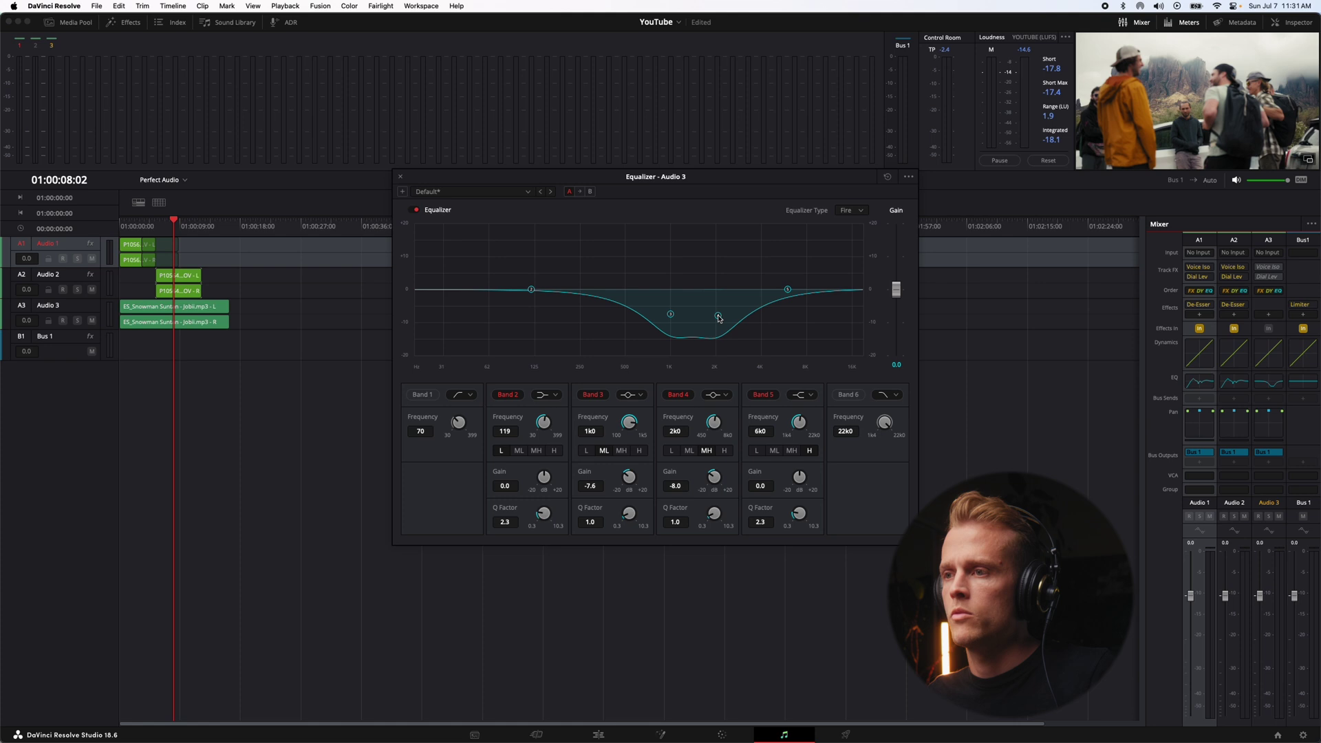
{"action": "left_click", "coordinate": [400, 177]}
- Play the full mix from the start to judge the dialogue against the equalized music, and return the playhead to the start
{"action": "left_click", "coordinate": [117, 223]}
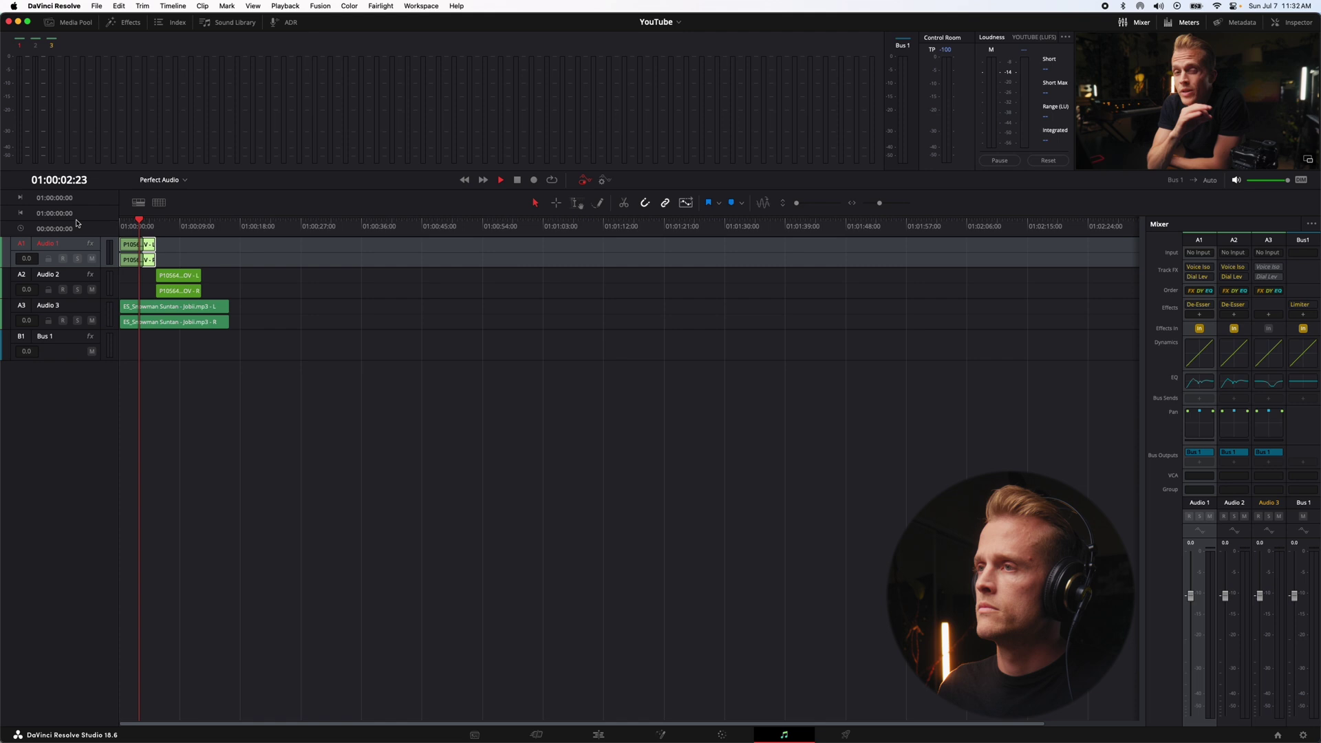
{"action": "key", "text": "space"}
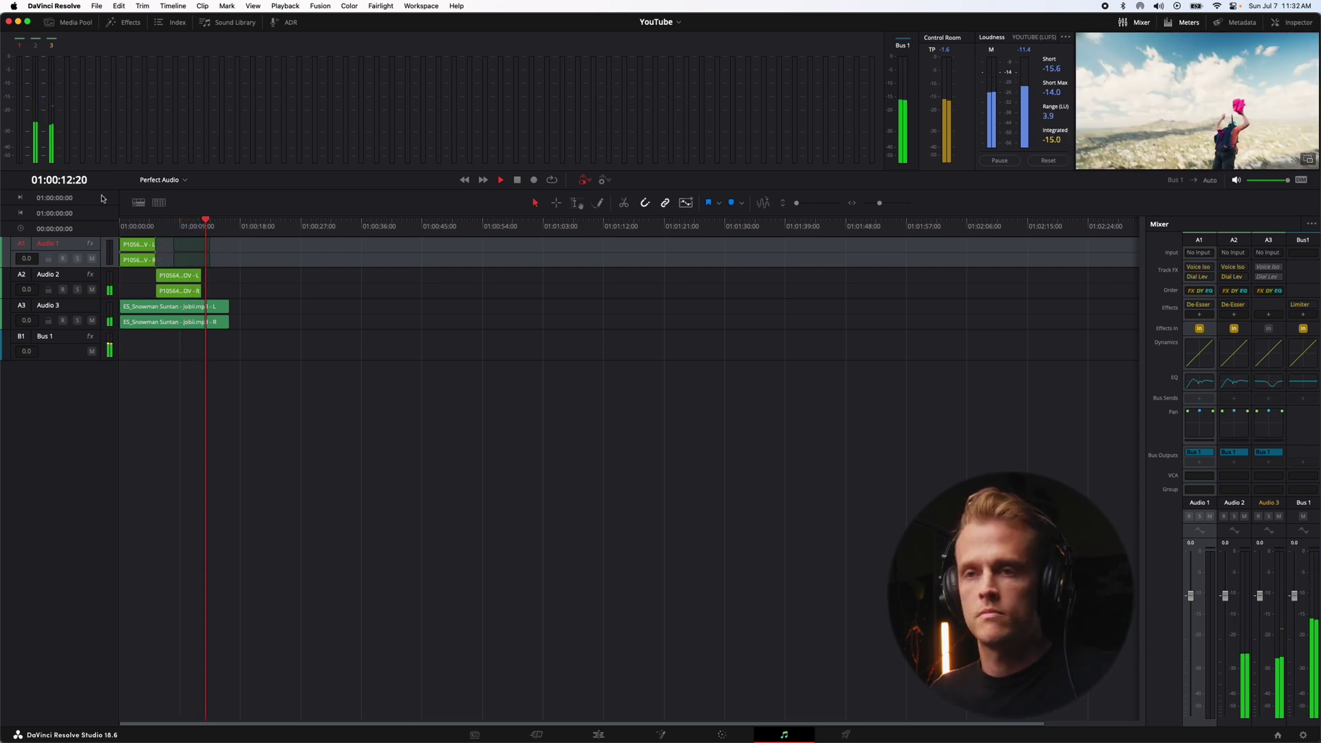
{"action": "key", "text": "space"}
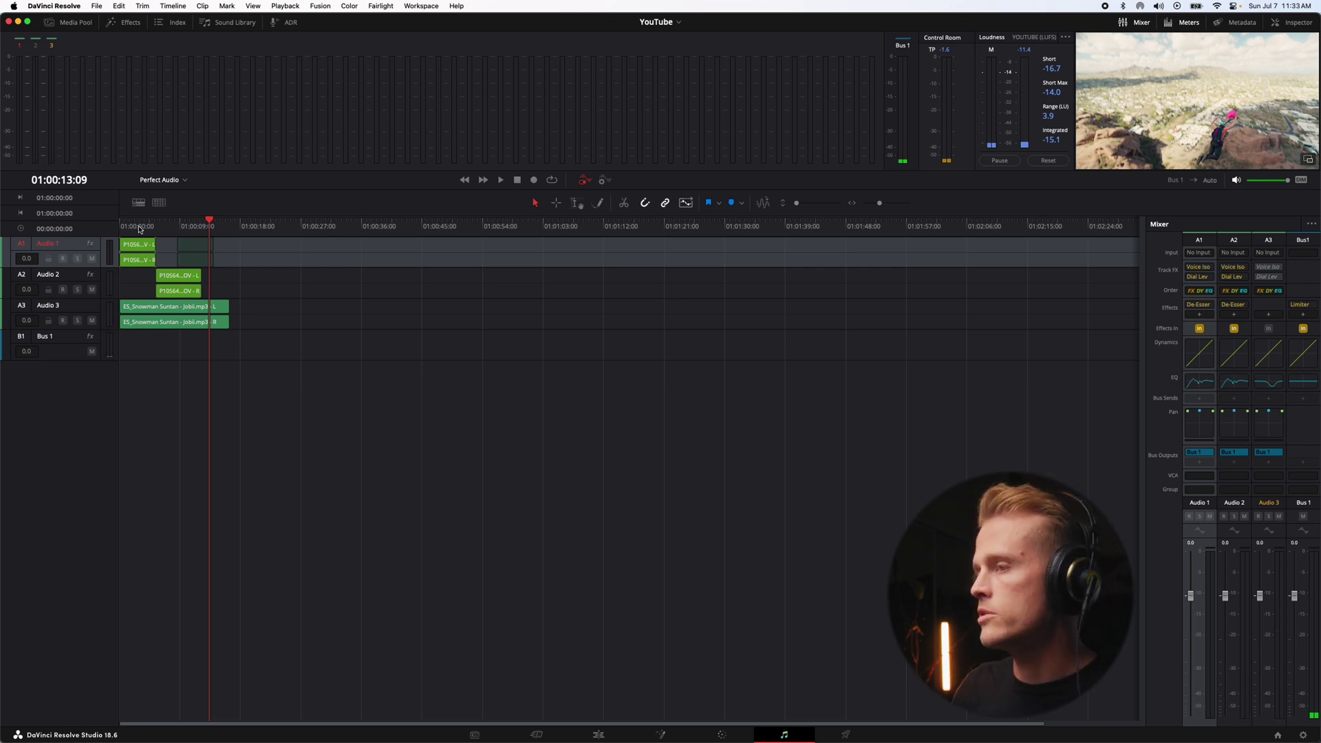
{"action": "left_click_drag", "start_coordinate": [139, 229], "coordinate": [116, 225]}
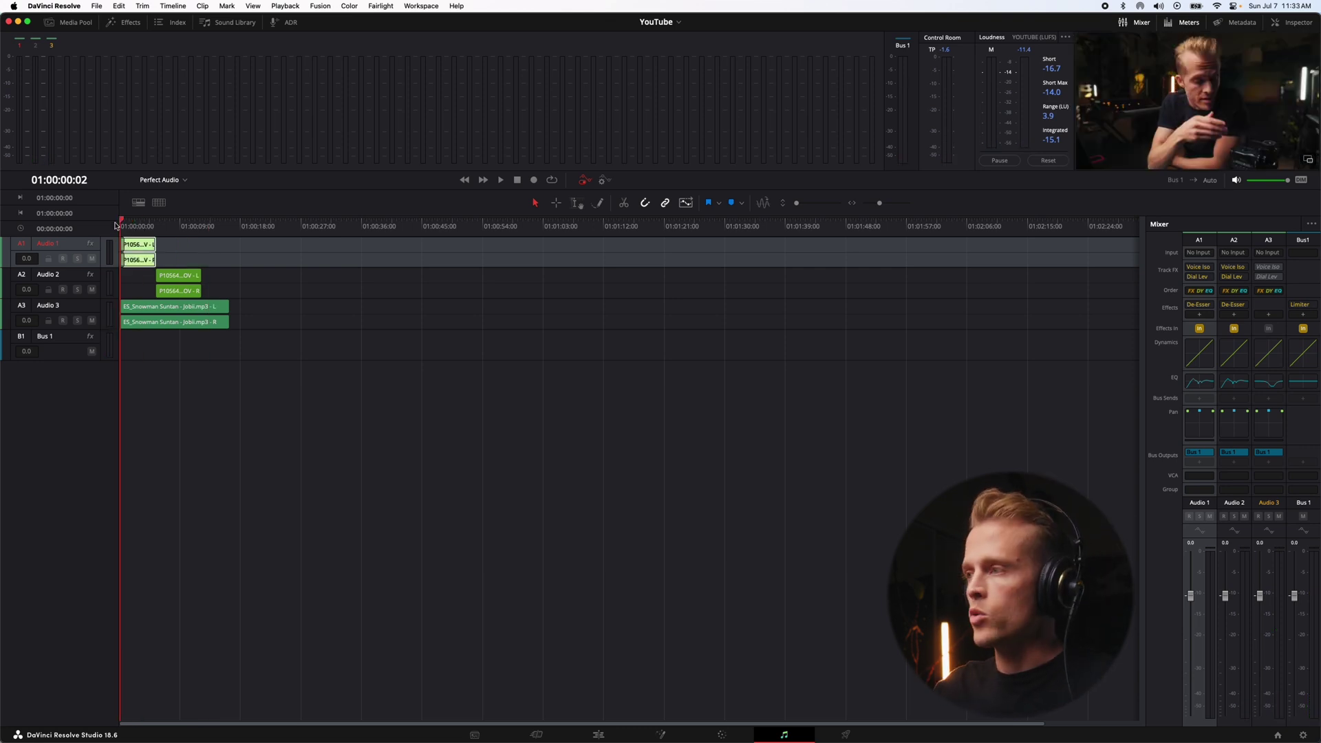